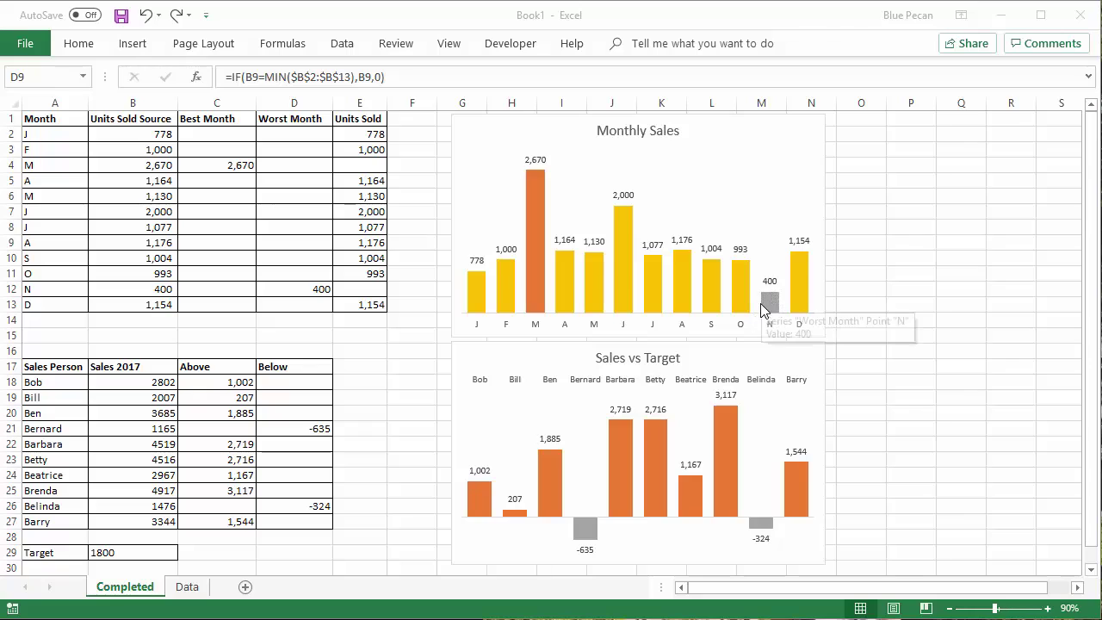
# - On the Completed sheet, set the Units Sold Source value for May (B6) to 3000
pyautogui.moveTo(765, 306)
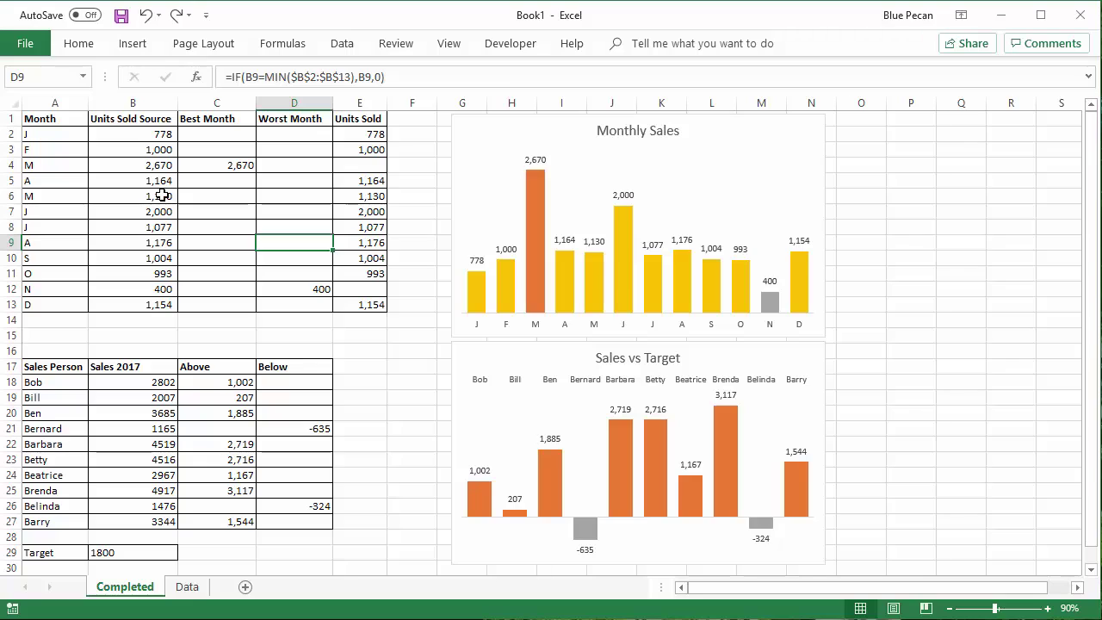
pyautogui.click(162, 195)
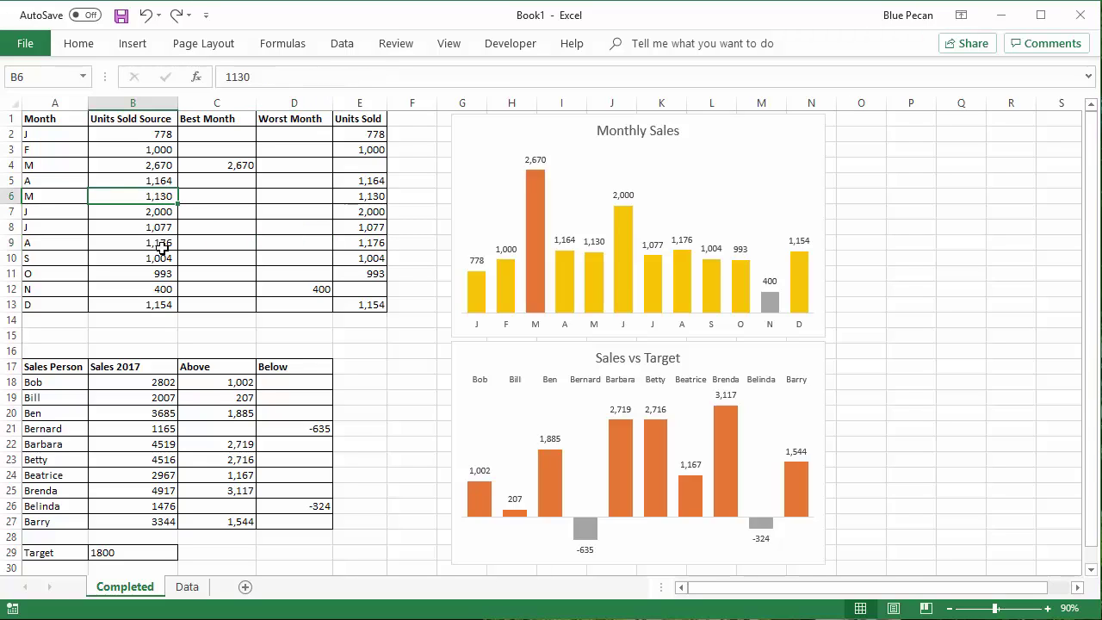
pyautogui.write('3,')
pyautogui.write('000')
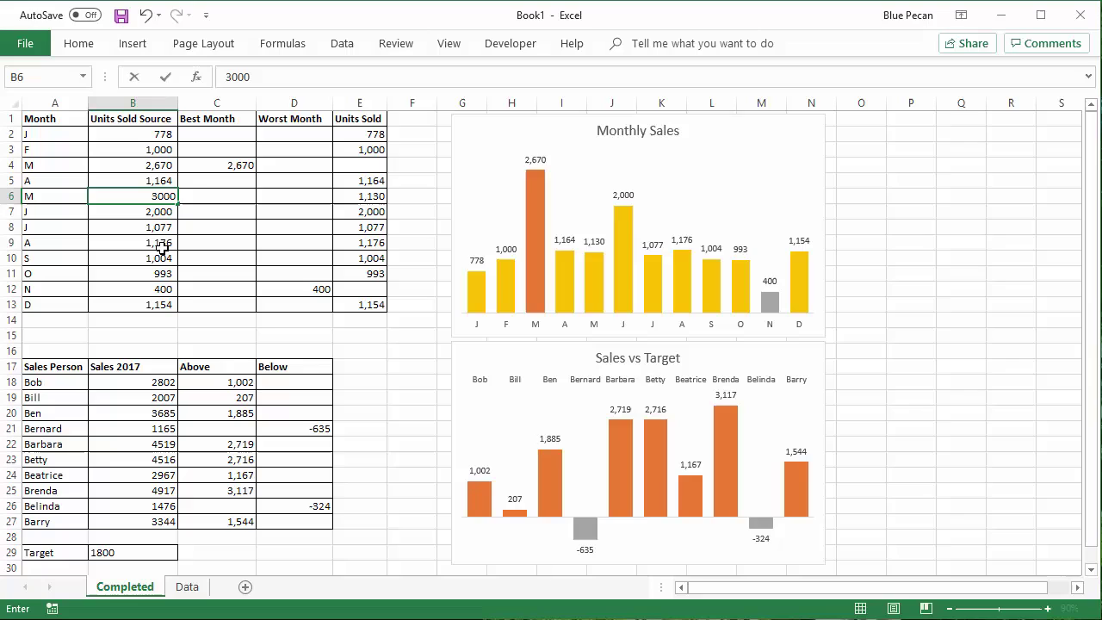
pyautogui.press('Return')
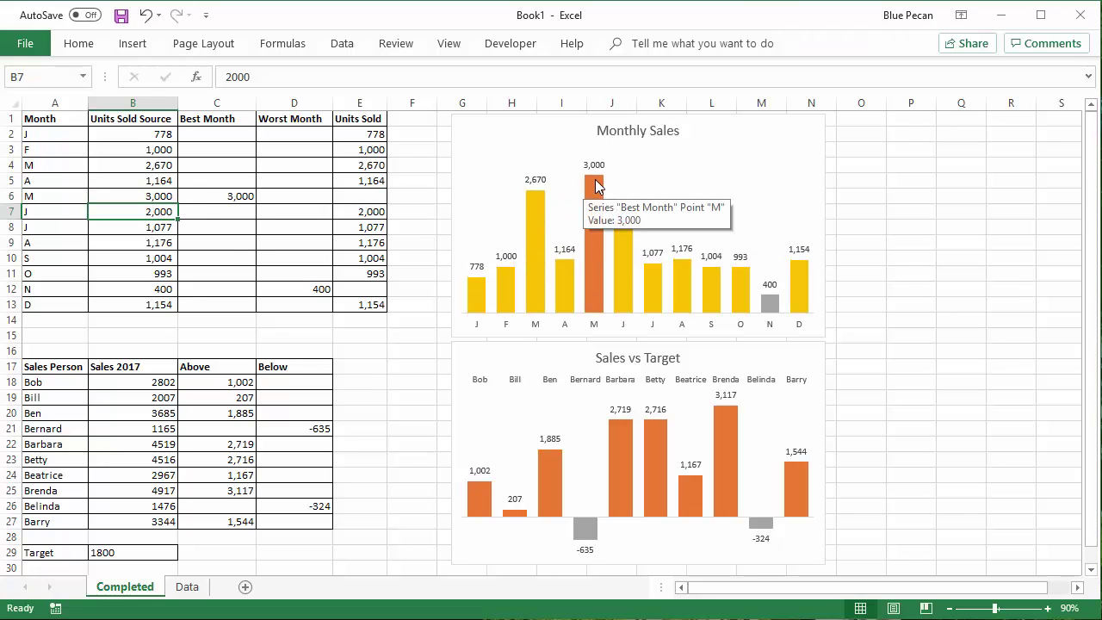
pyautogui.moveTo(589, 222)
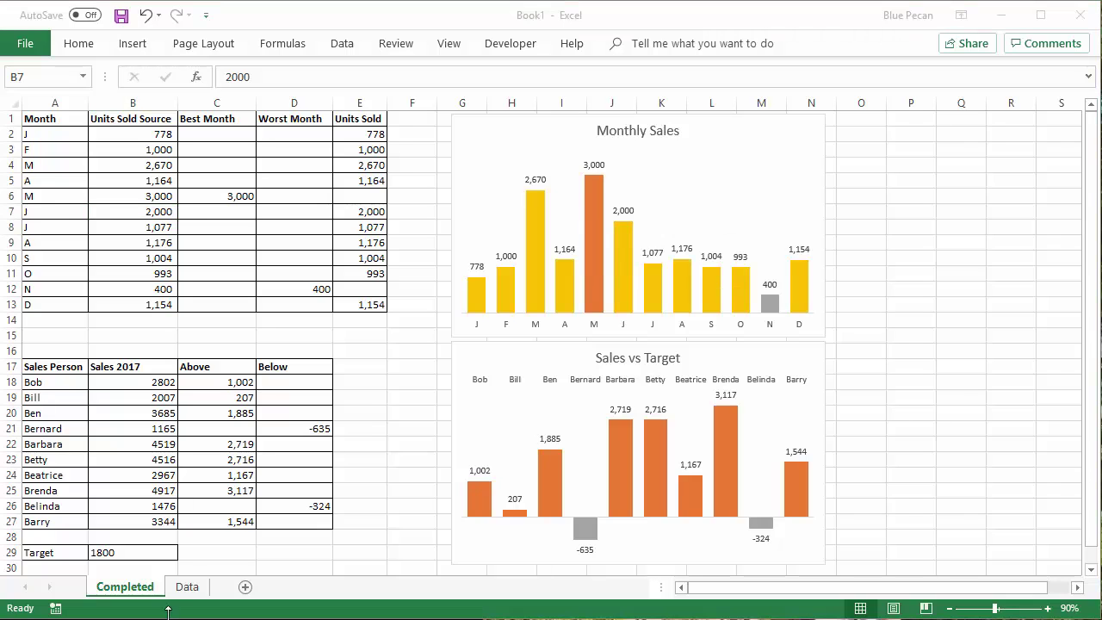
# - On the Data sheet, enter =MAX(B2:B13) in the first Best Month cell, C2
pyautogui.click(190, 586)
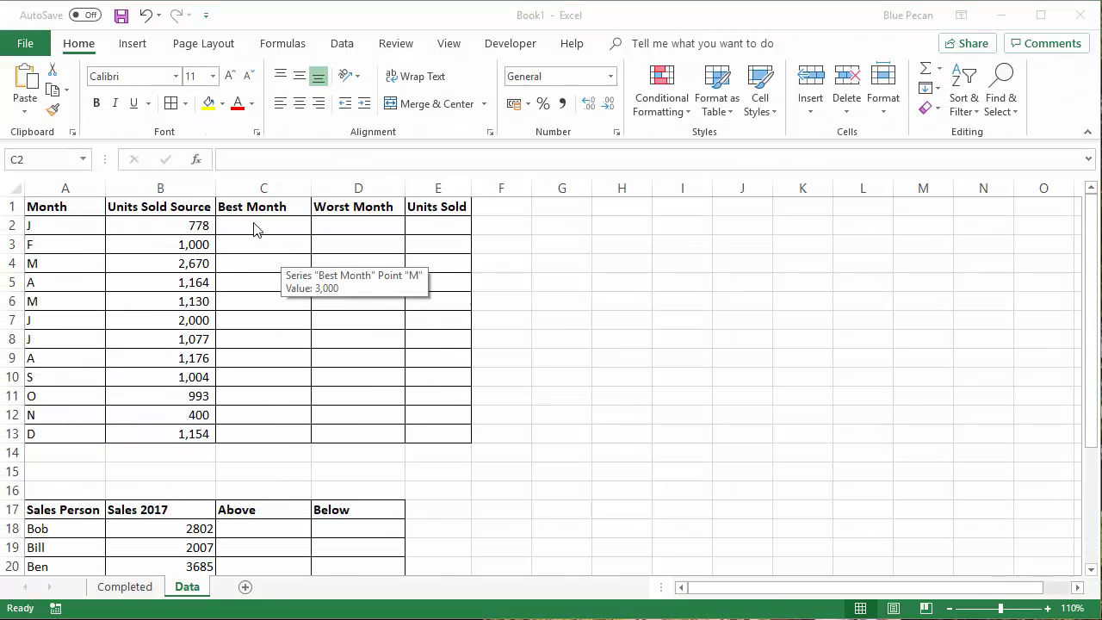
pyautogui.click(265, 224)
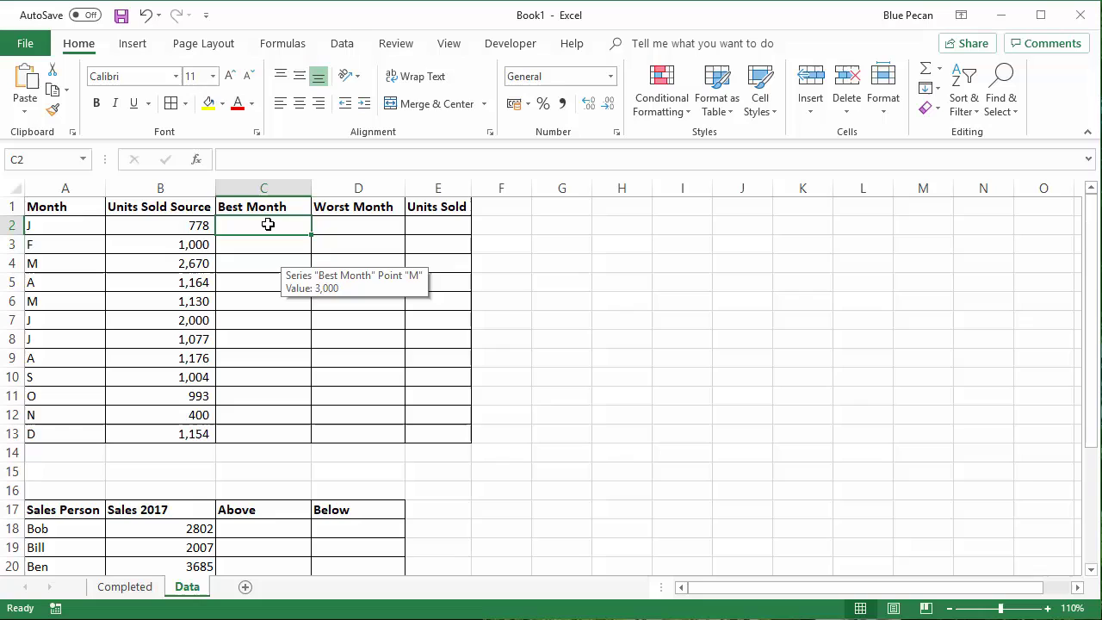
pyautogui.write('=max(')
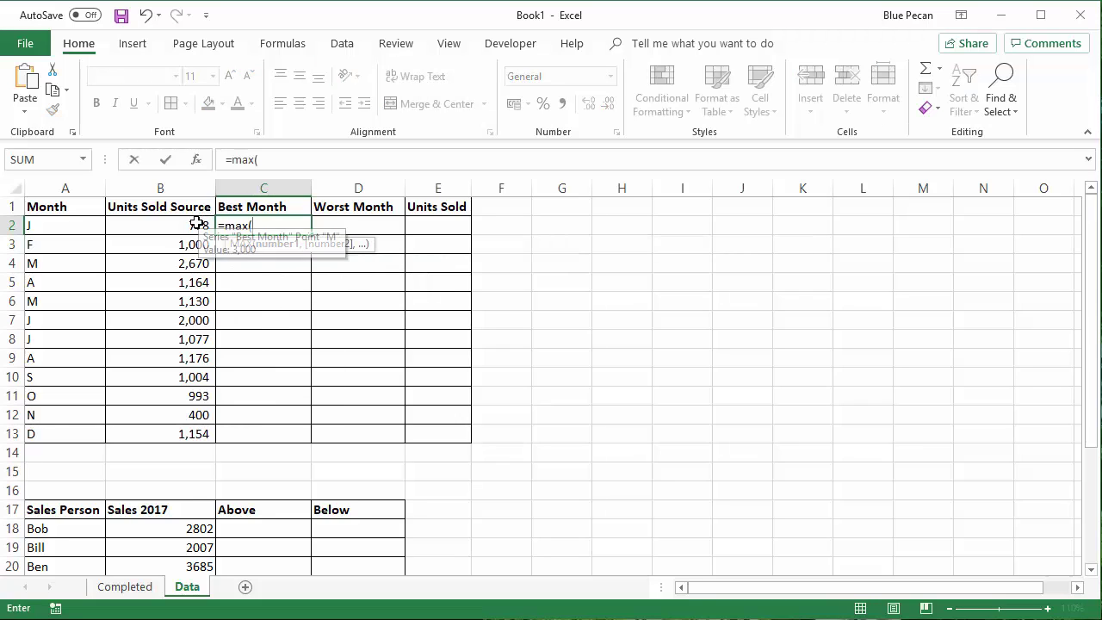
pyautogui.moveTo(199, 224); pyautogui.dragTo(150, 436)
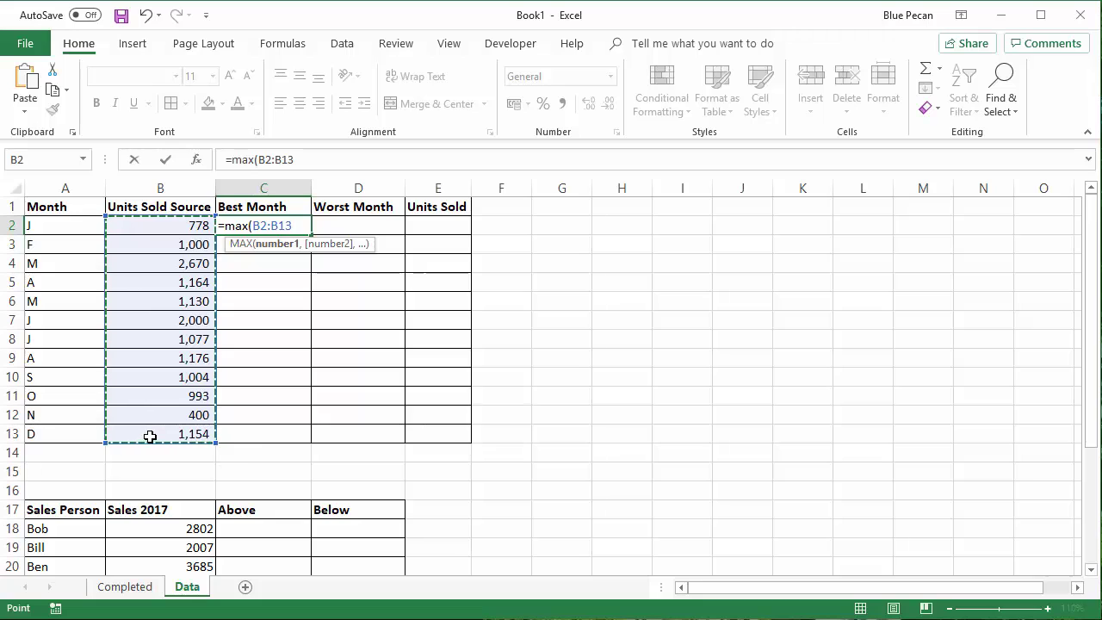
pyautogui.write(')')
pyautogui.press('Return')
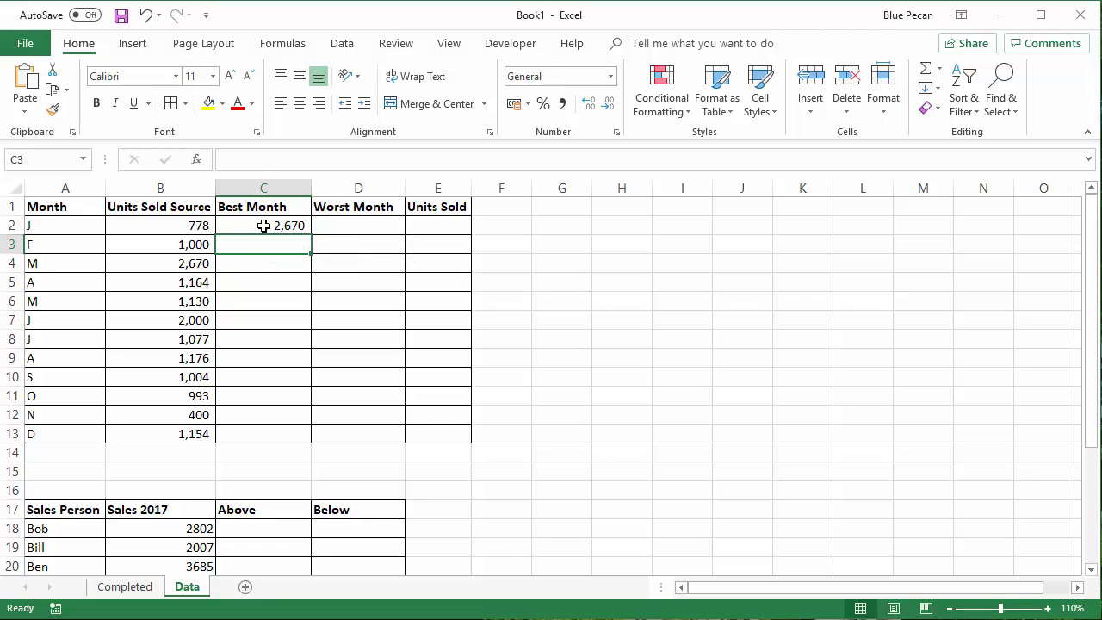
# - Wrap C2's MAX formula in an IF that tests B2 against it, and make the range absolute as $B$2:$B$13
pyautogui.click(269, 226)
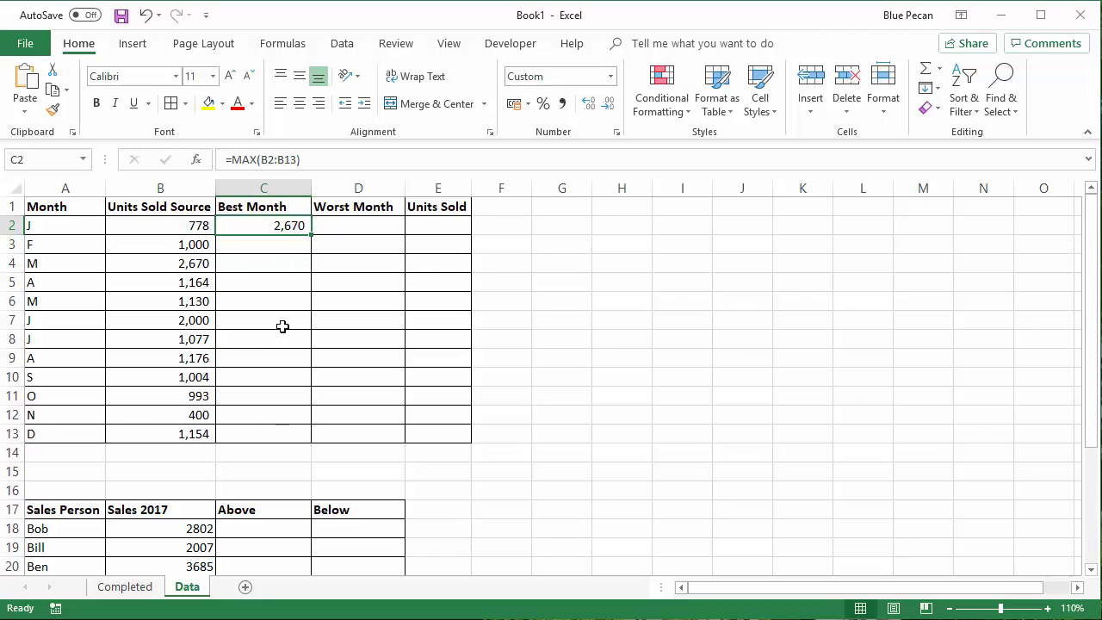
pyautogui.doubleClick(241, 226)
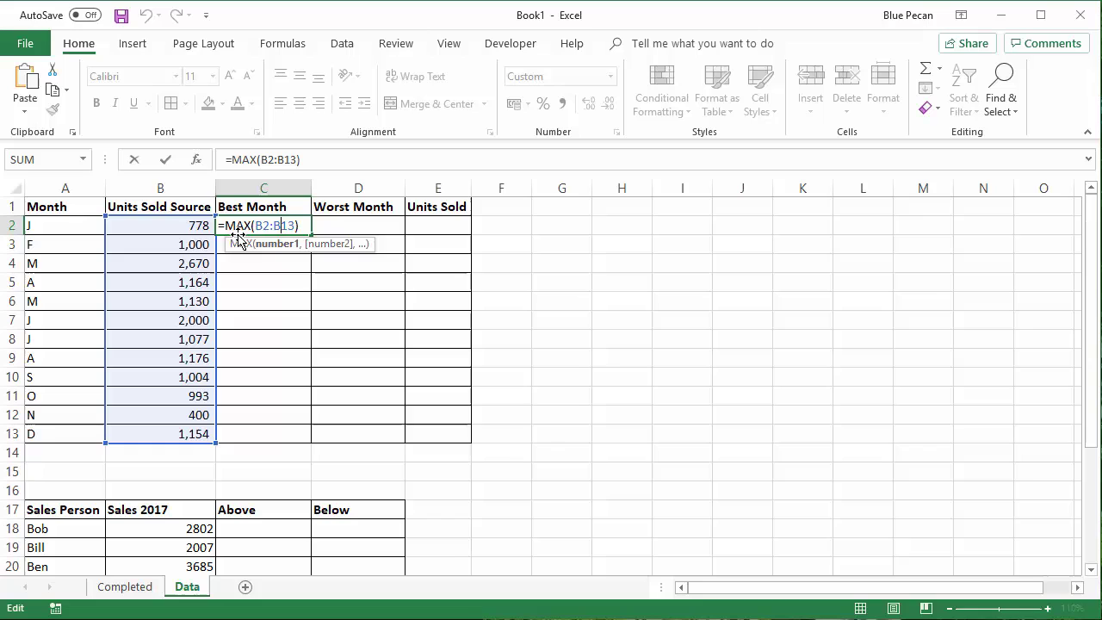
pyautogui.write('if(')
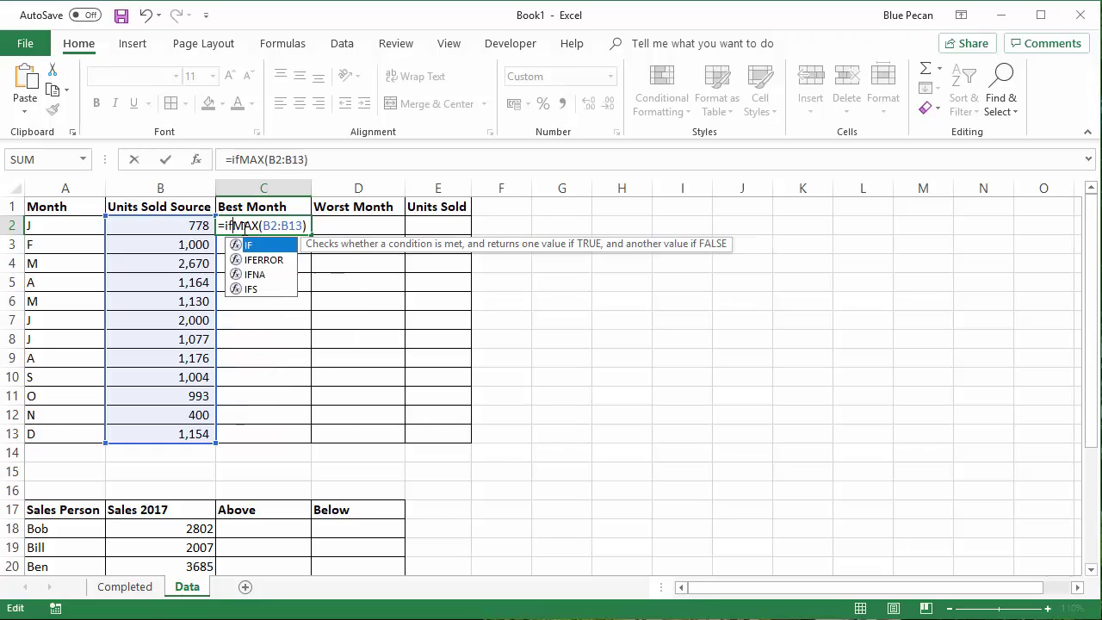
pyautogui.click(195, 227)
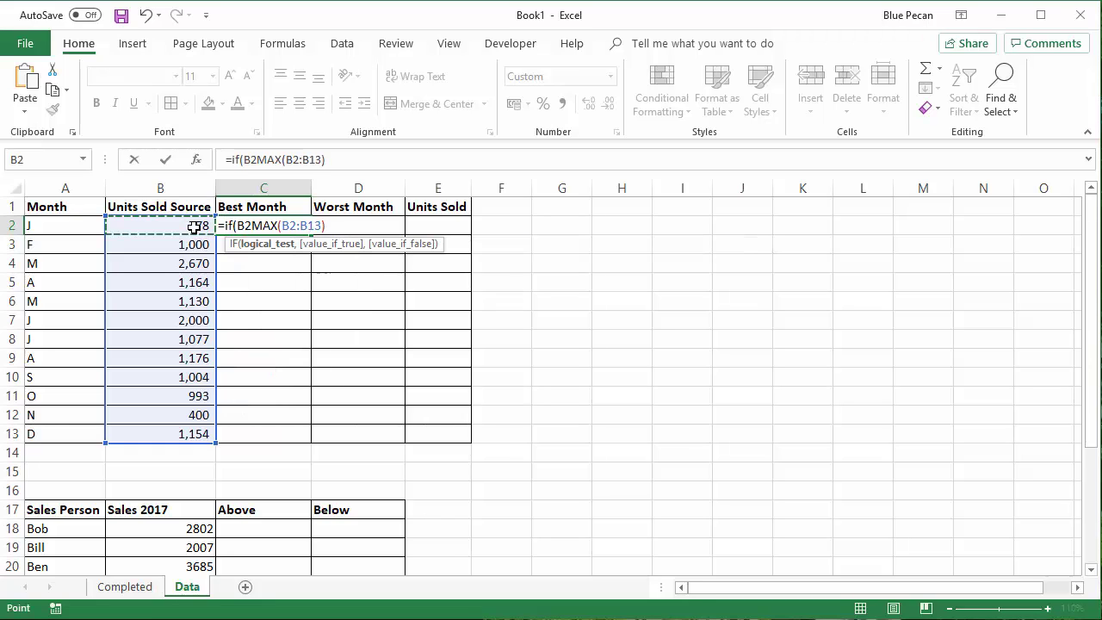
pyautogui.write('=')
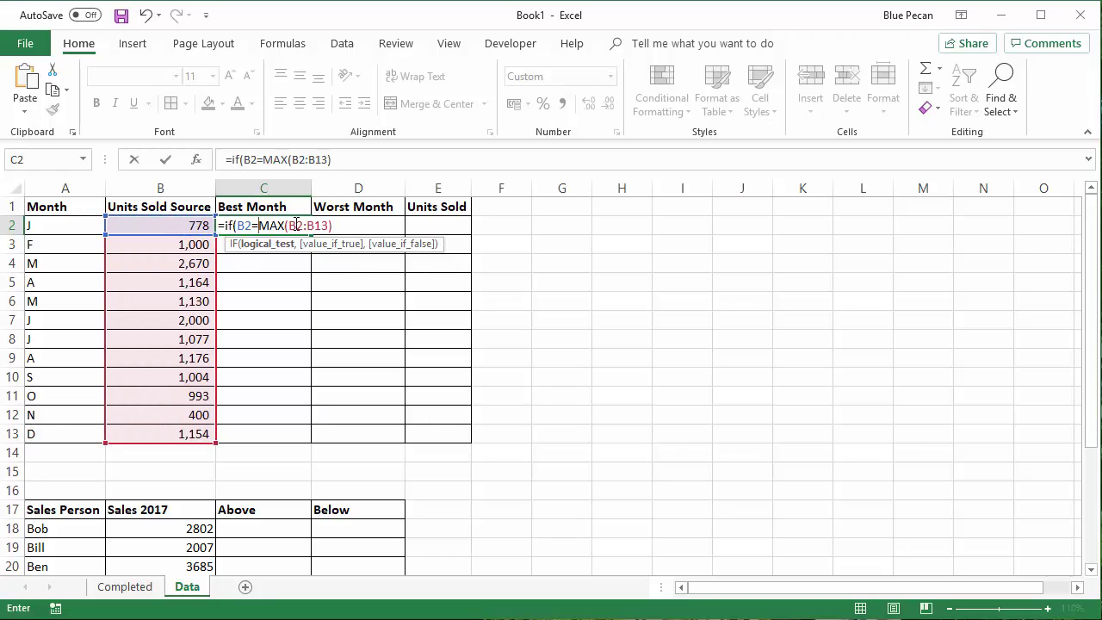
pyautogui.moveTo(290, 223); pyautogui.dragTo(330, 216)
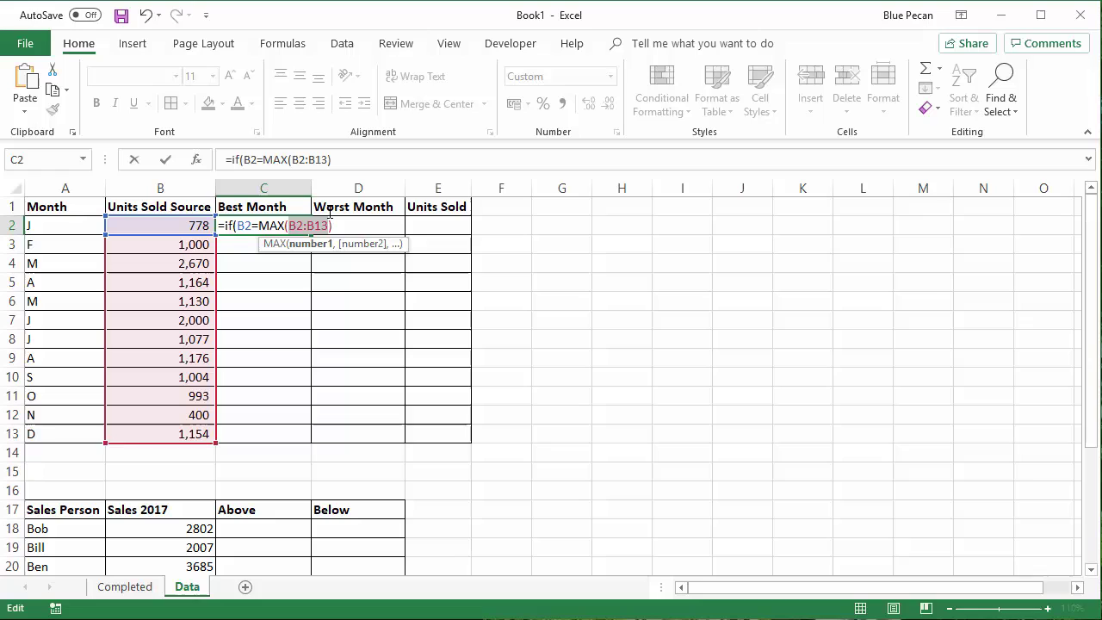
pyautogui.press('F4')
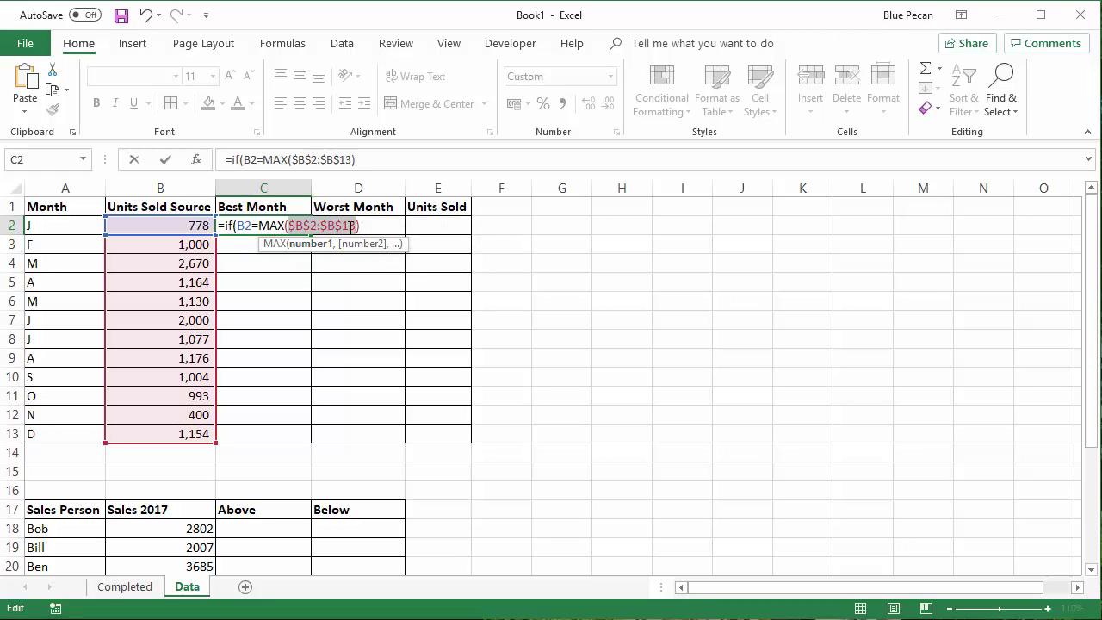
# - Complete C2's IF formula so it returns B2 when true and 0 when false
pyautogui.click(366, 224)
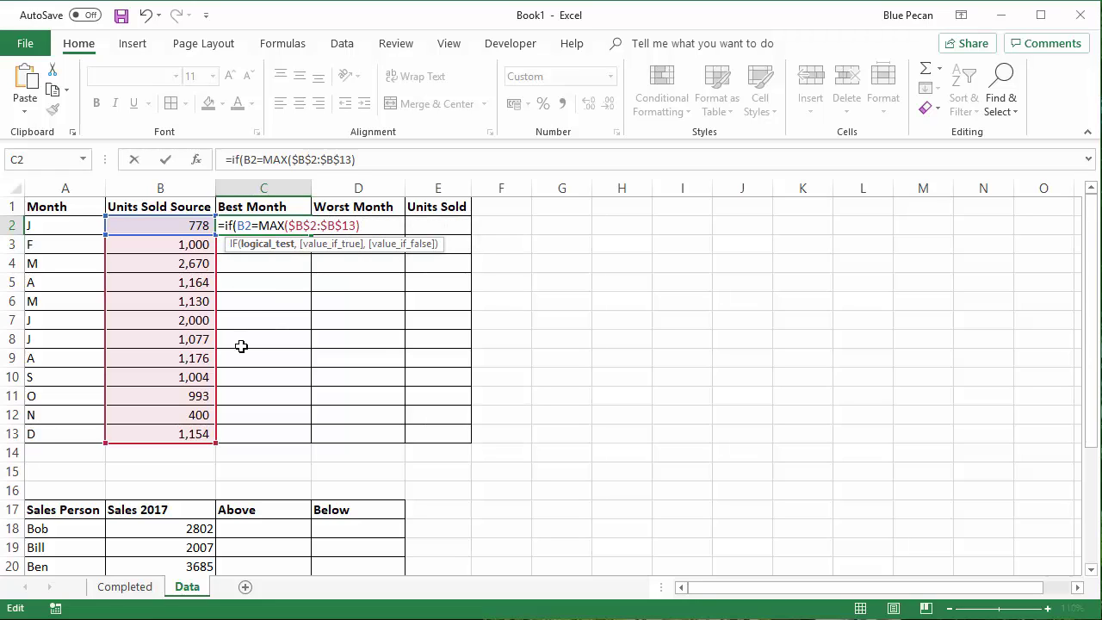
pyautogui.write(',')
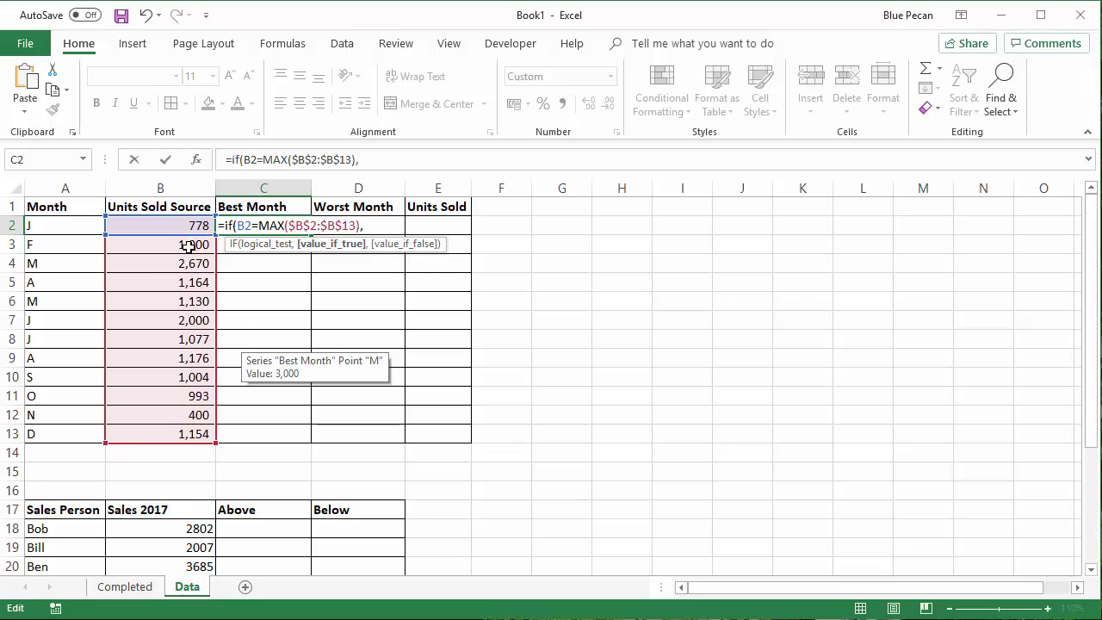
pyautogui.click(190, 225)
pyautogui.write(',')
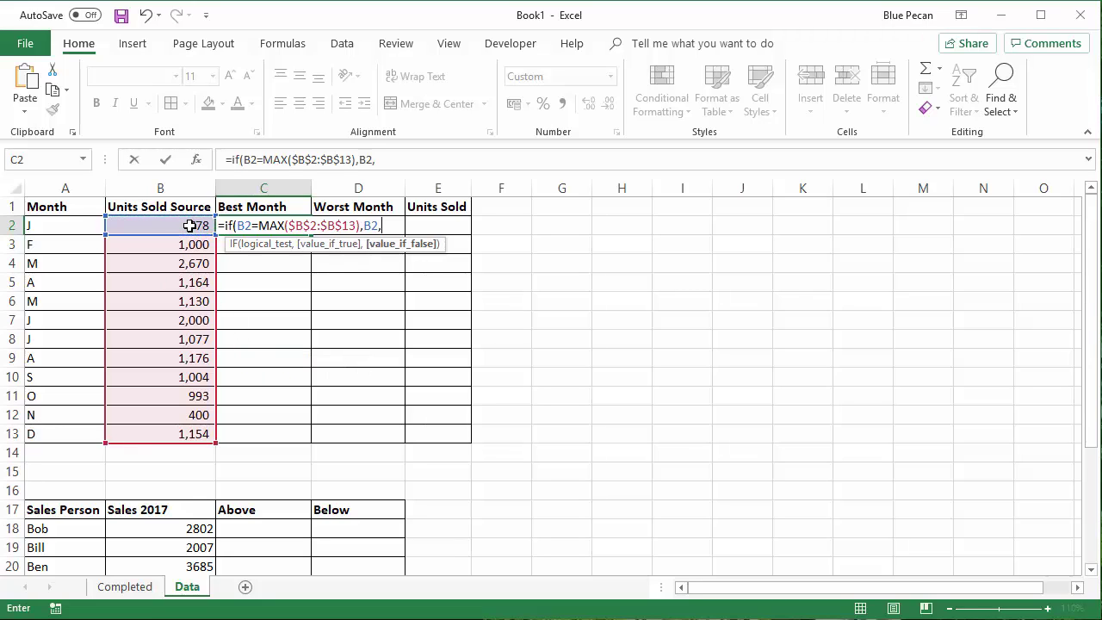
pyautogui.write('0)')
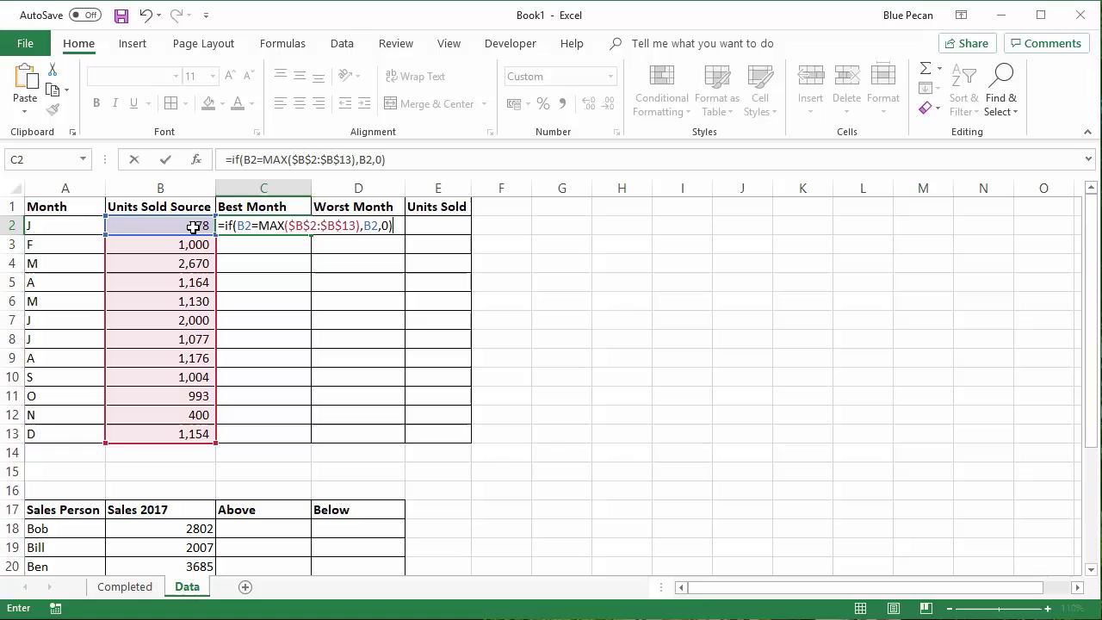
pyautogui.press('Return')
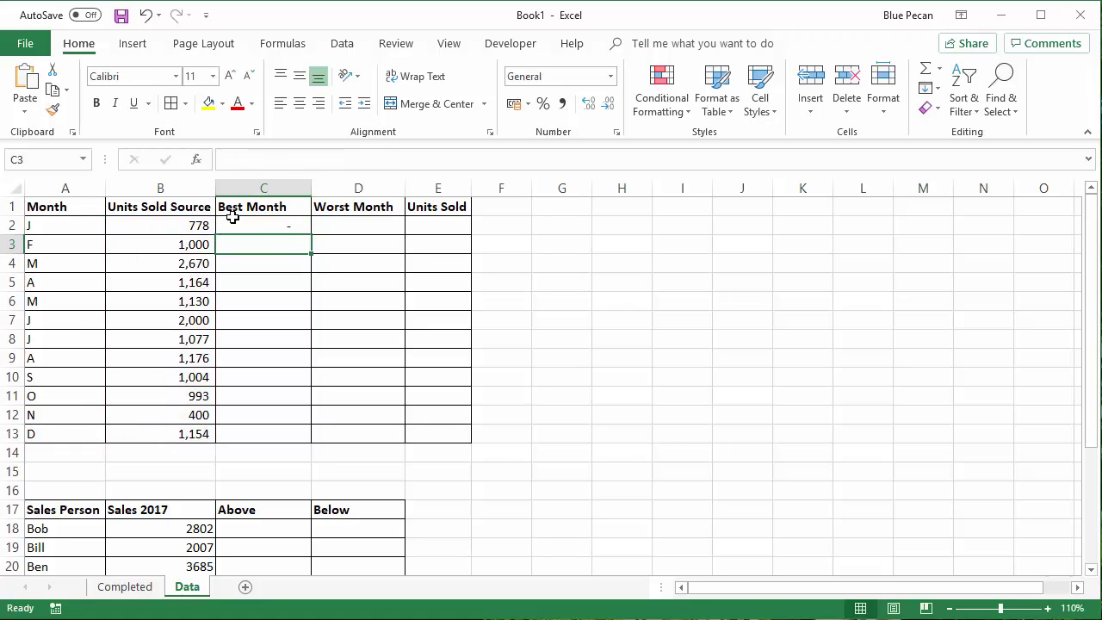
# - Format C2 with the General number format and fill its formula down the Best Month column to C13
pyautogui.click(244, 216)
pyautogui.click(611, 77)
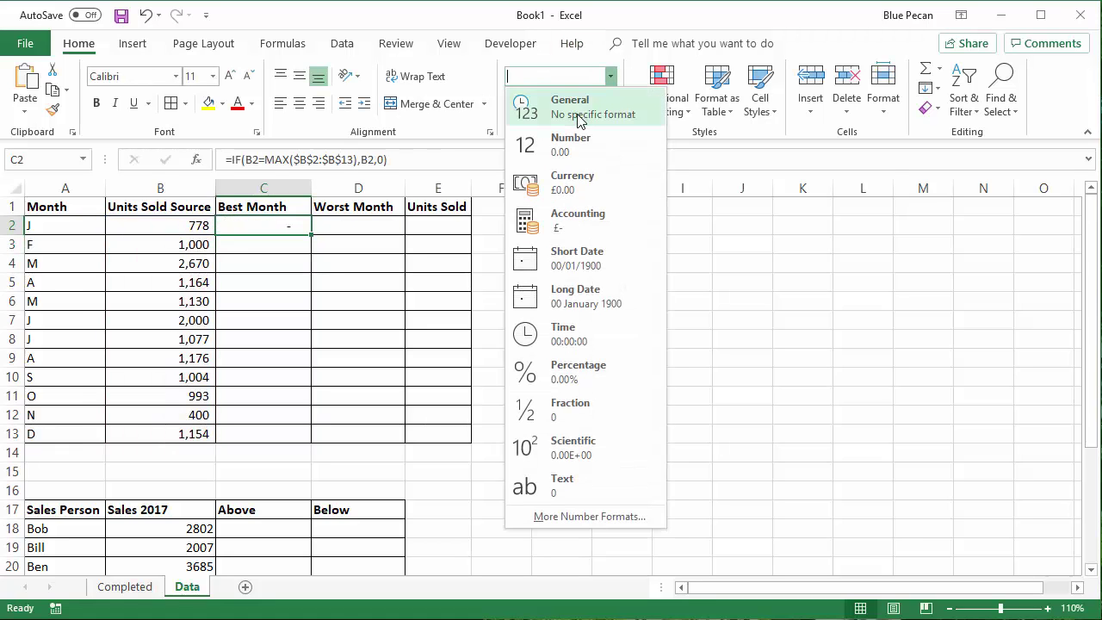
pyautogui.click(585, 104)
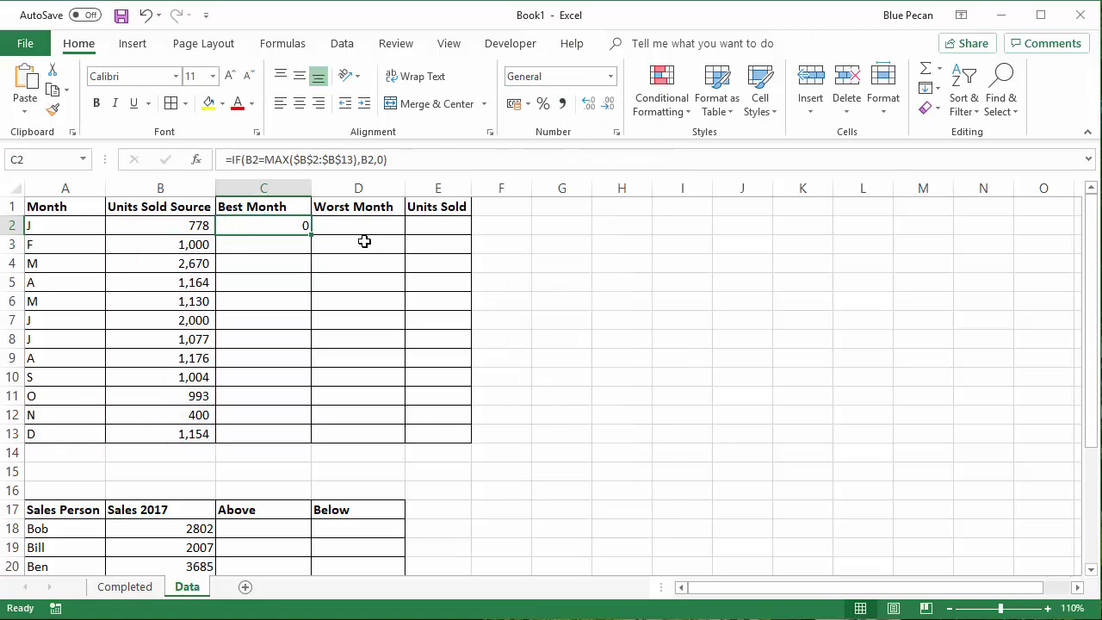
pyautogui.doubleClick(312, 234)
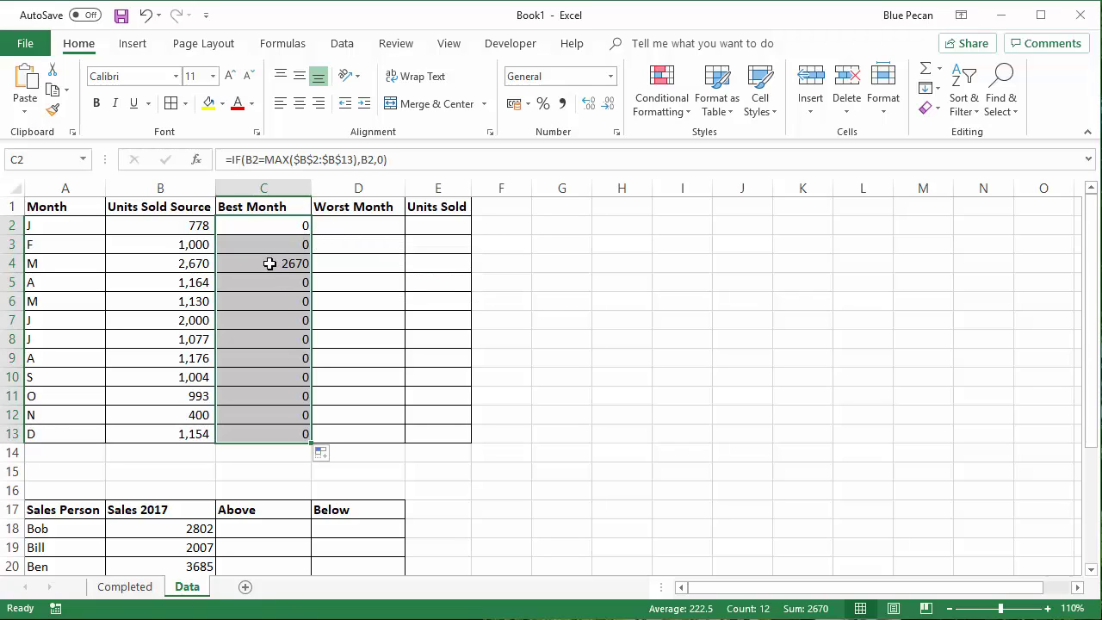
pyautogui.click(283, 267)
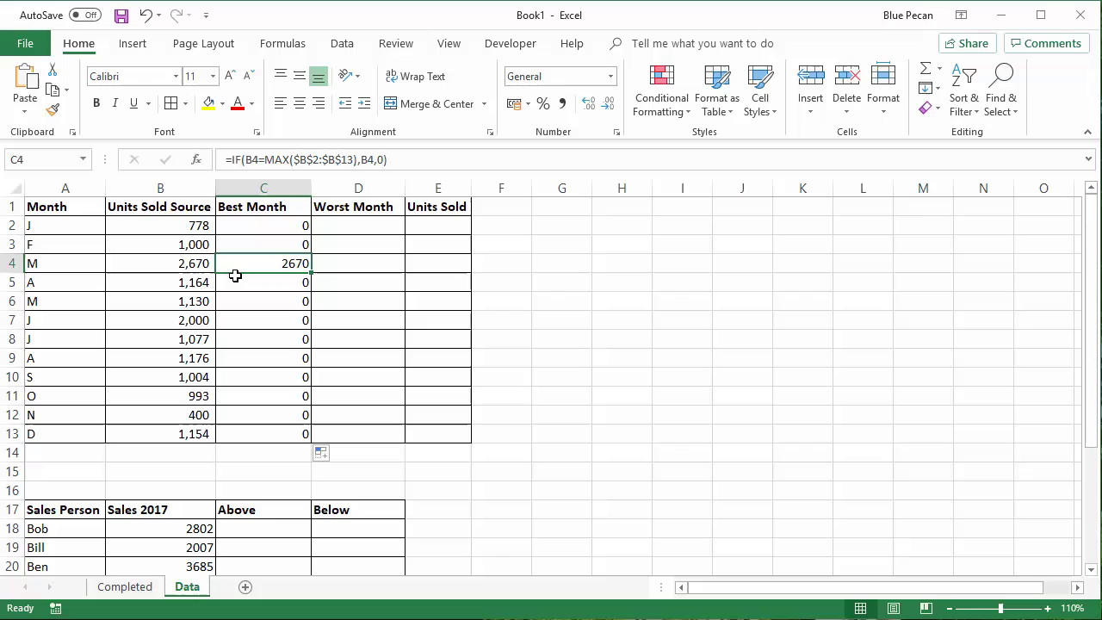
# - Copy the formula text of C2 unchanged into the first Worst Month cell, D2
pyautogui.click(295, 229)
pyautogui.doubleClick(297, 230)
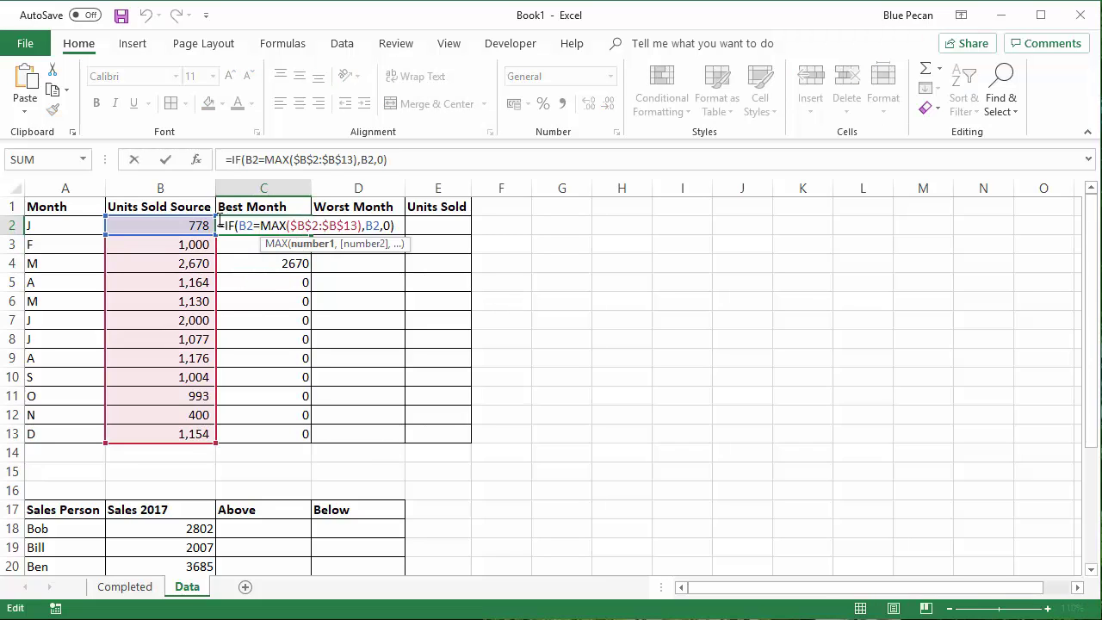
pyautogui.moveTo(220, 226); pyautogui.dragTo(411, 201)
pyautogui.hotkey('ctrl', 'c')
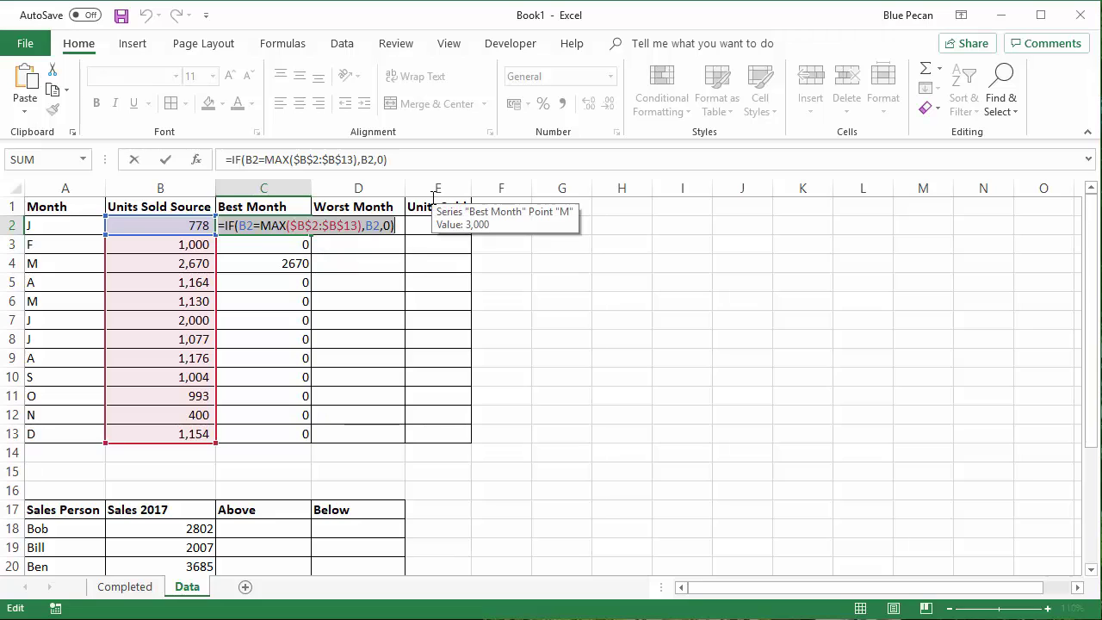
pyautogui.press('Return')
pyautogui.click(374, 226)
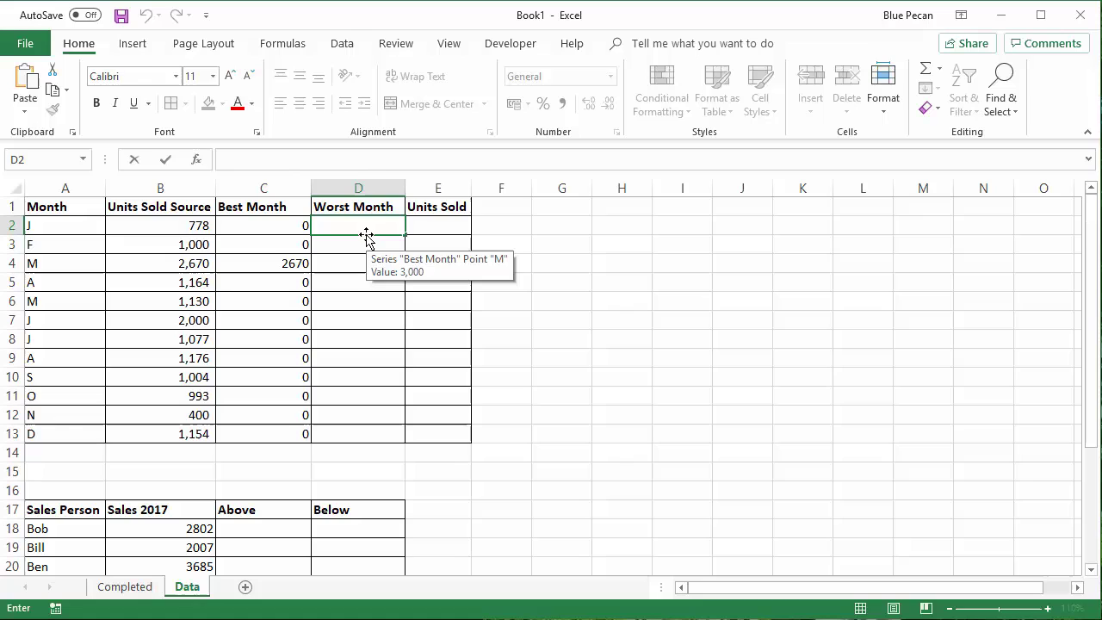
pyautogui.hotkey('ctrl', 'v')
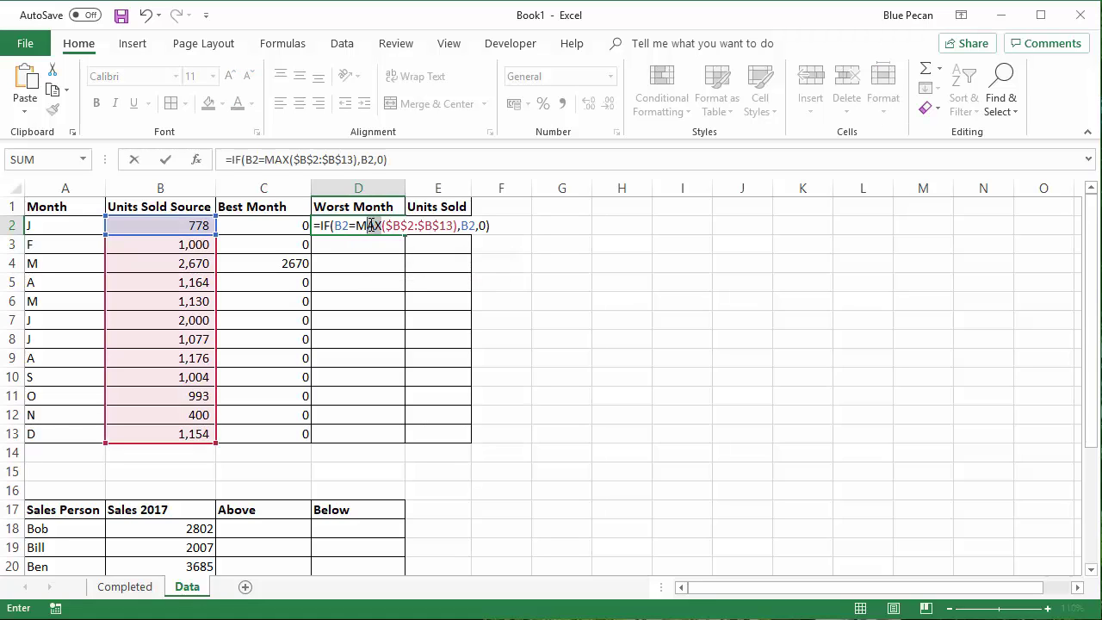
# - Replace MAX with MIN in D2's formula and fill it down the Worst Month column to D13
pyautogui.click(370, 225)
pyautogui.write('IN')
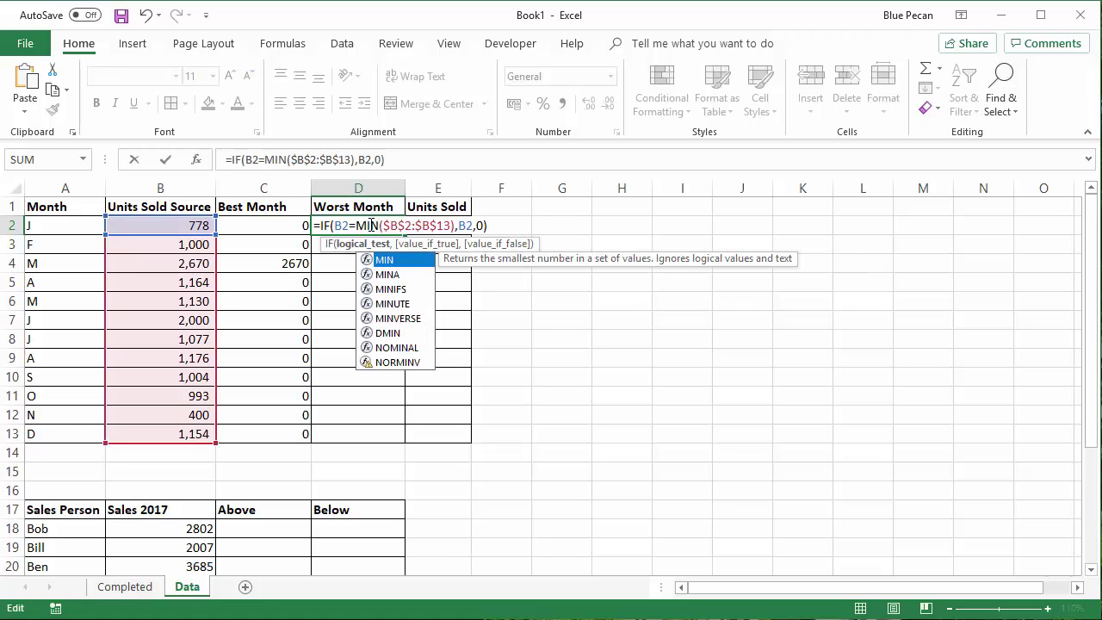
pyautogui.press('Return')
pyautogui.click(370, 226)
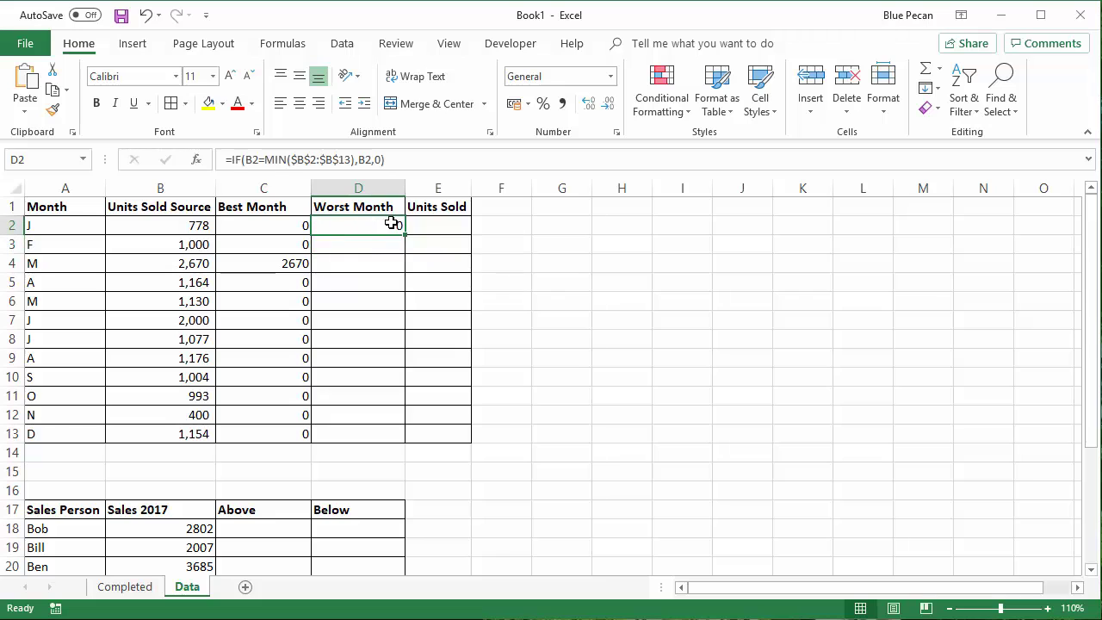
pyautogui.doubleClick(375, 226)
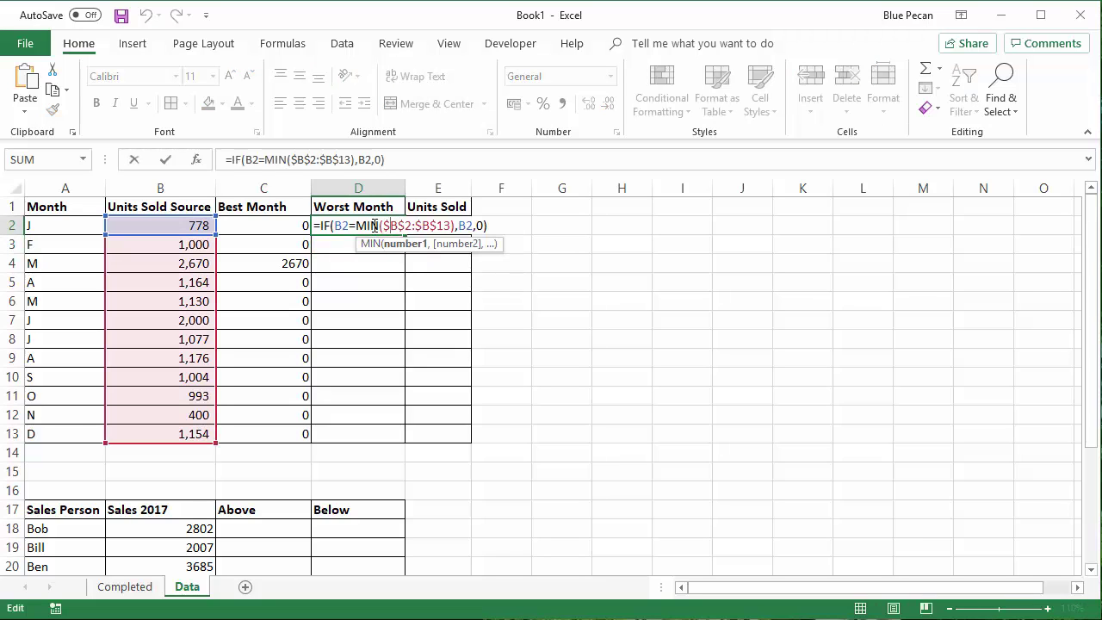
pyautogui.press('Escape')
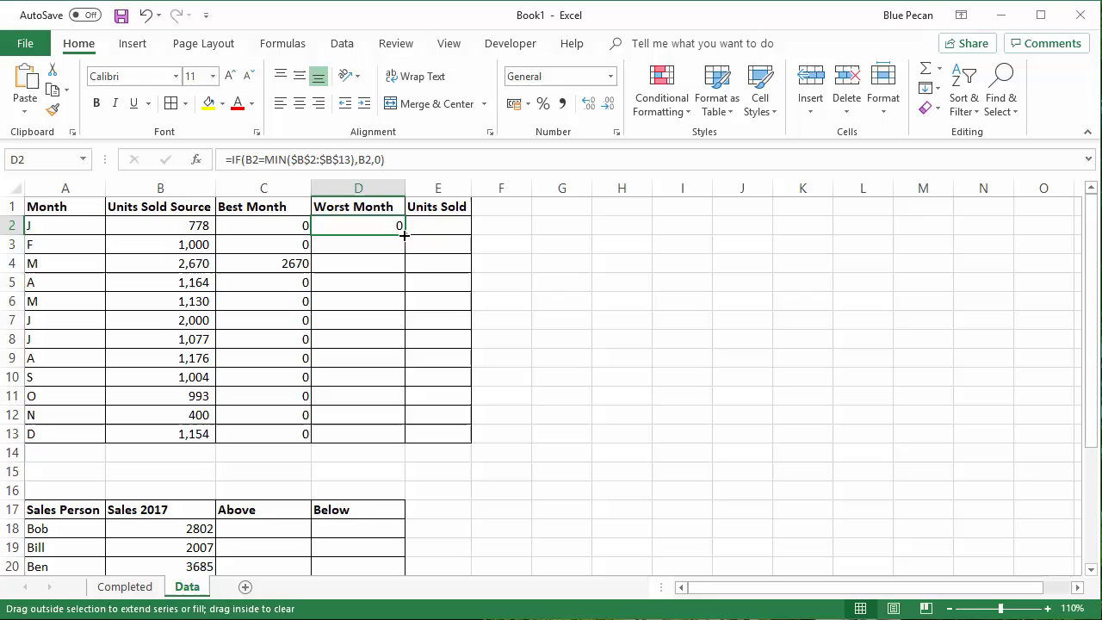
pyautogui.doubleClick(402, 234)
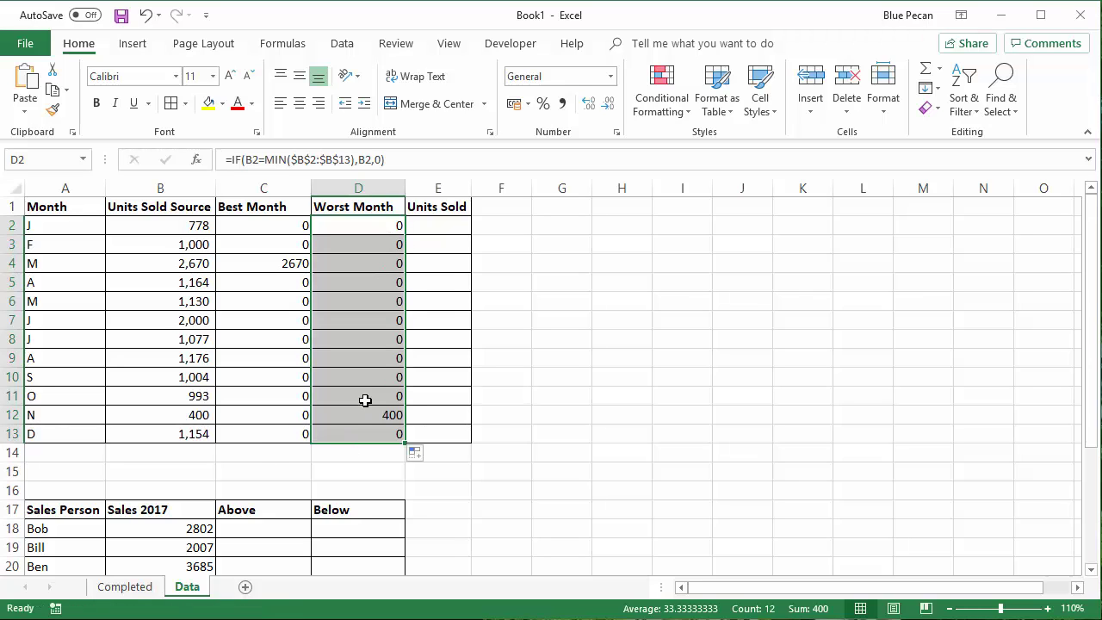
# - Enter =AND(C2=0,D2=0) in the first Units Sold cell, E2, and fill it down the column to E13
pyautogui.click(434, 225)
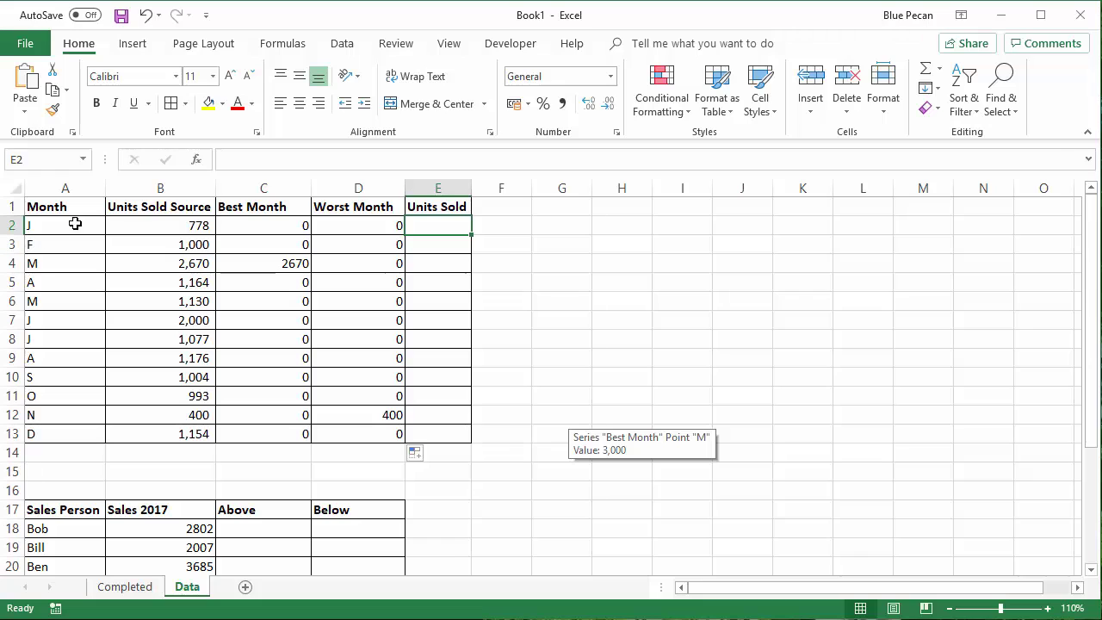
pyautogui.write('=a')
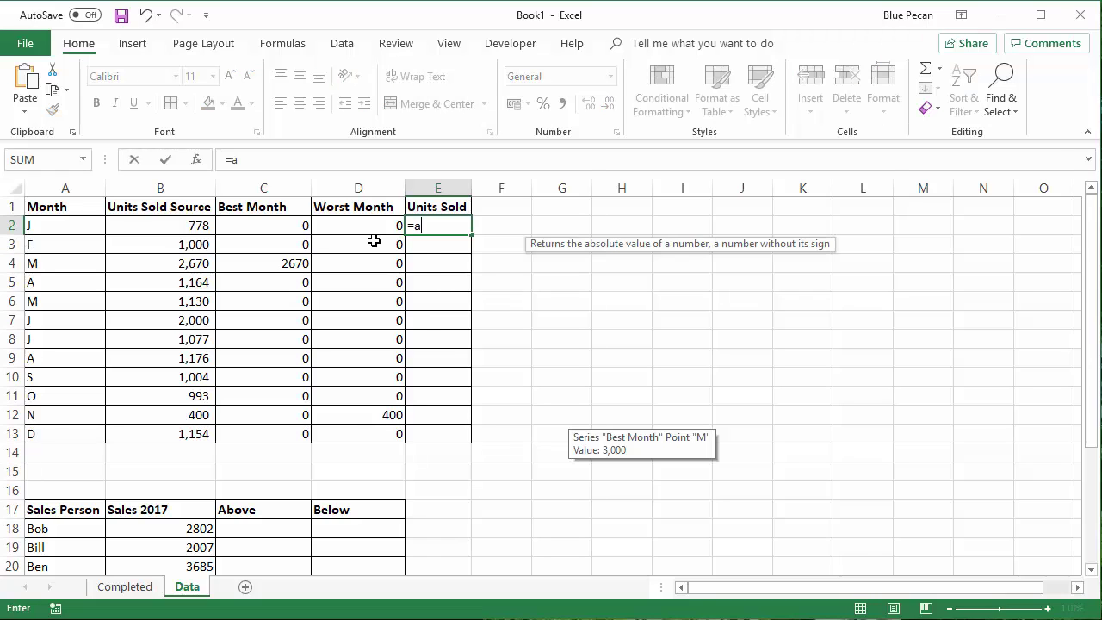
pyautogui.write('nd(')
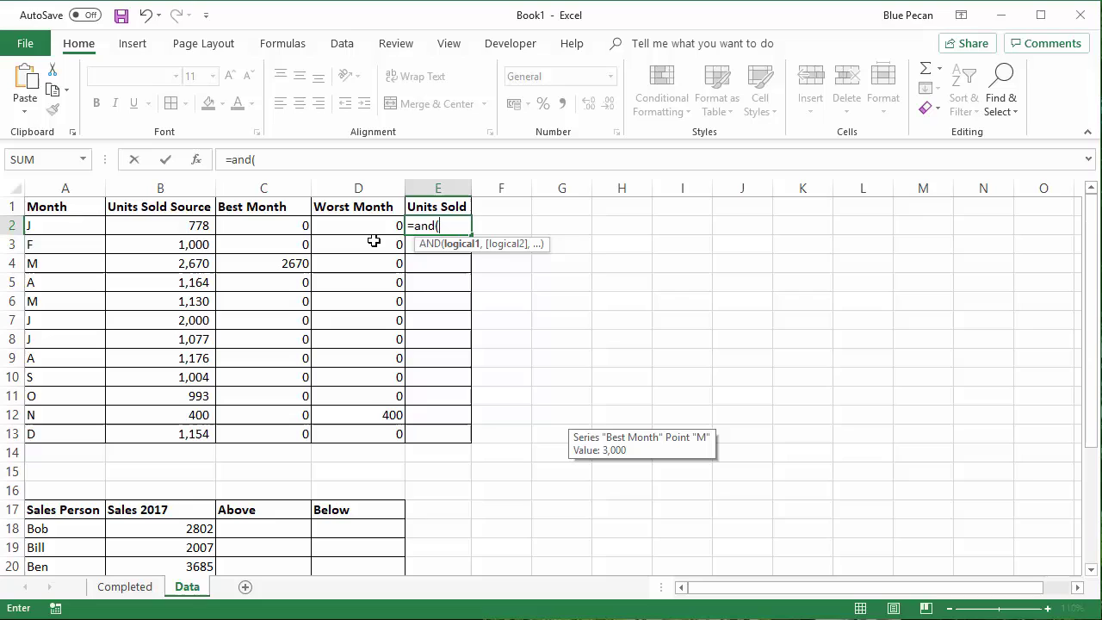
pyautogui.click(260, 224)
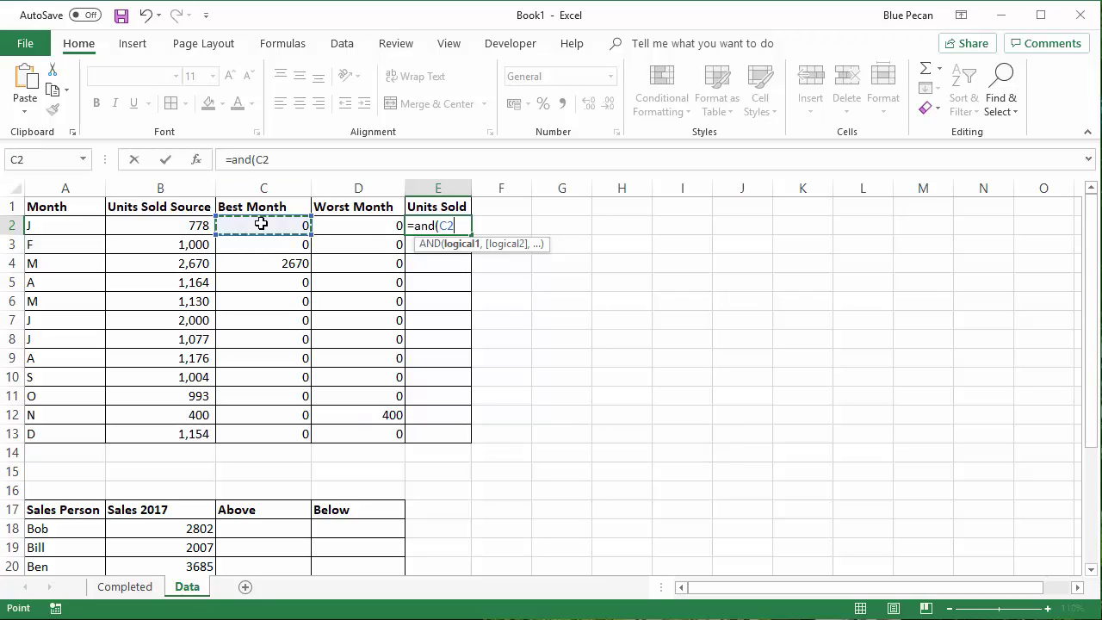
pyautogui.write('=0,')
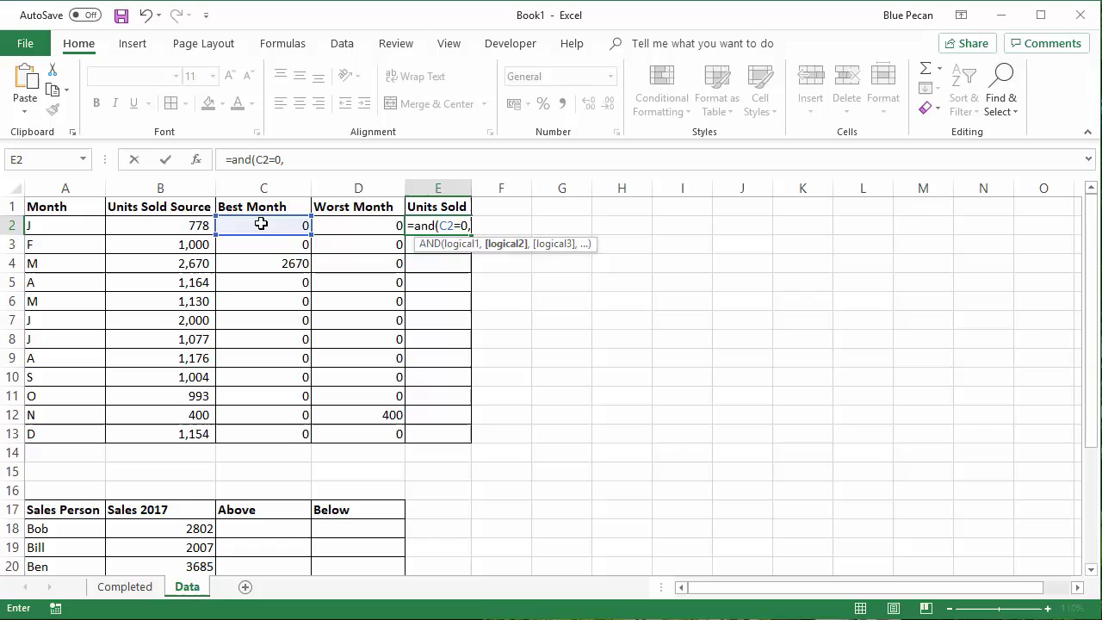
pyautogui.click(353, 227)
pyautogui.write('=')
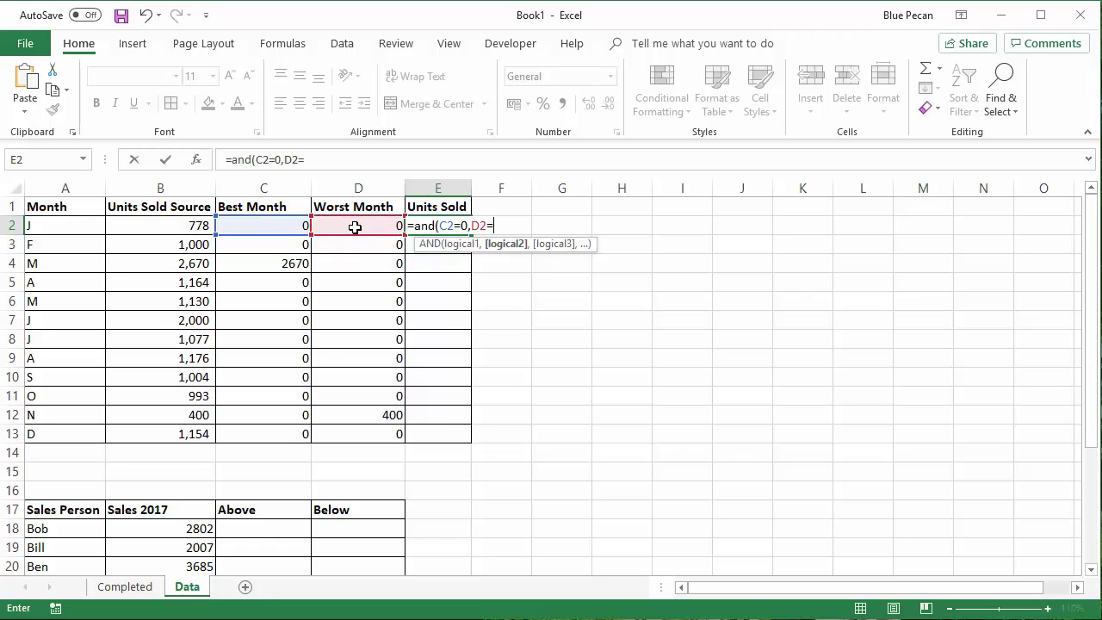
pyautogui.write('0)')
pyautogui.press('Return')
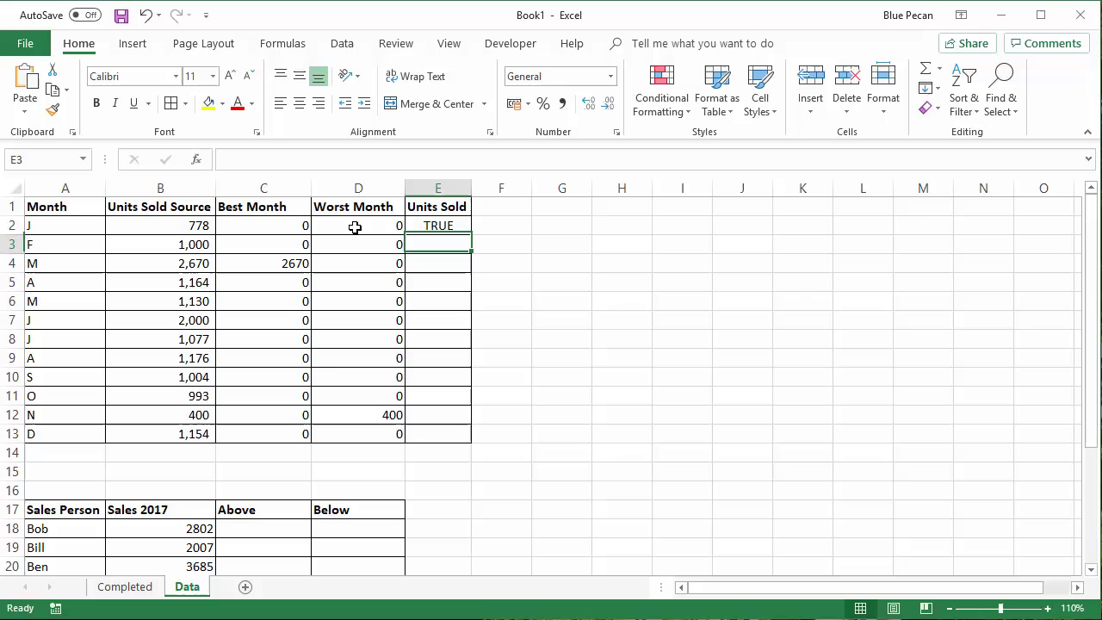
pyautogui.click(448, 225)
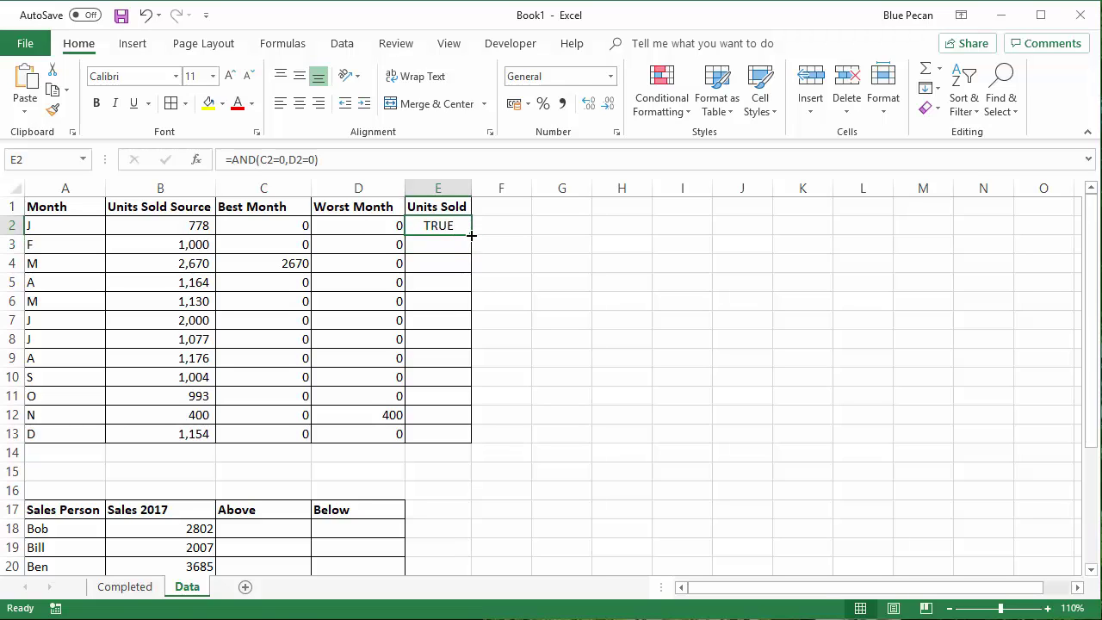
pyautogui.doubleClick(469, 235)
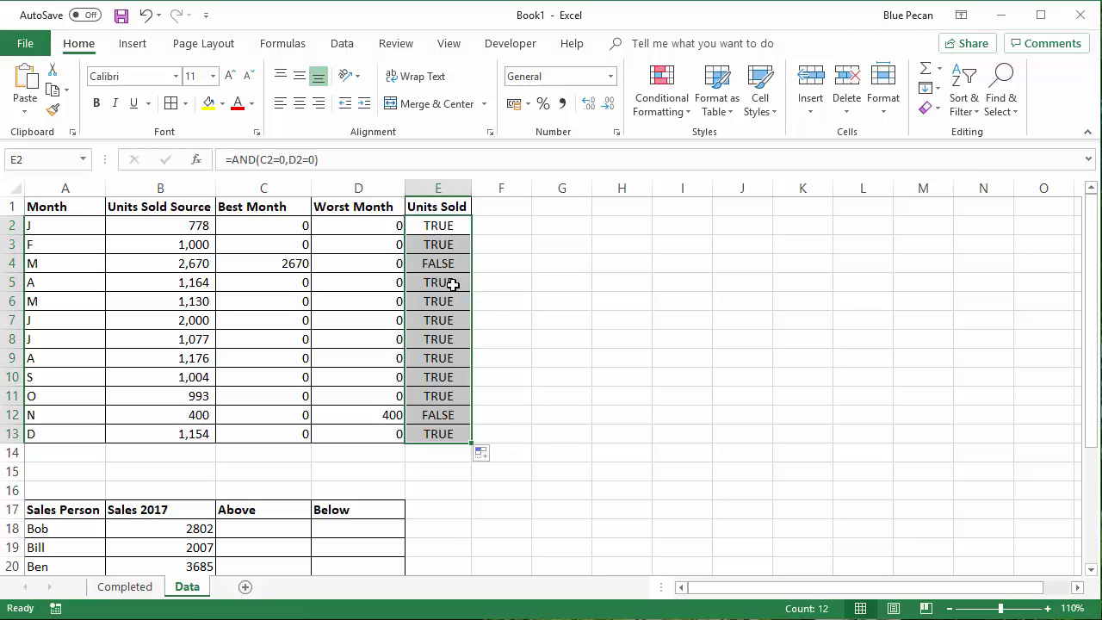
# - Wrap E2's AND test in an IF that returns B2 when true and 0 when false, and fill it down to E13
pyautogui.doubleClick(448, 224)
pyautogui.click(415, 226)
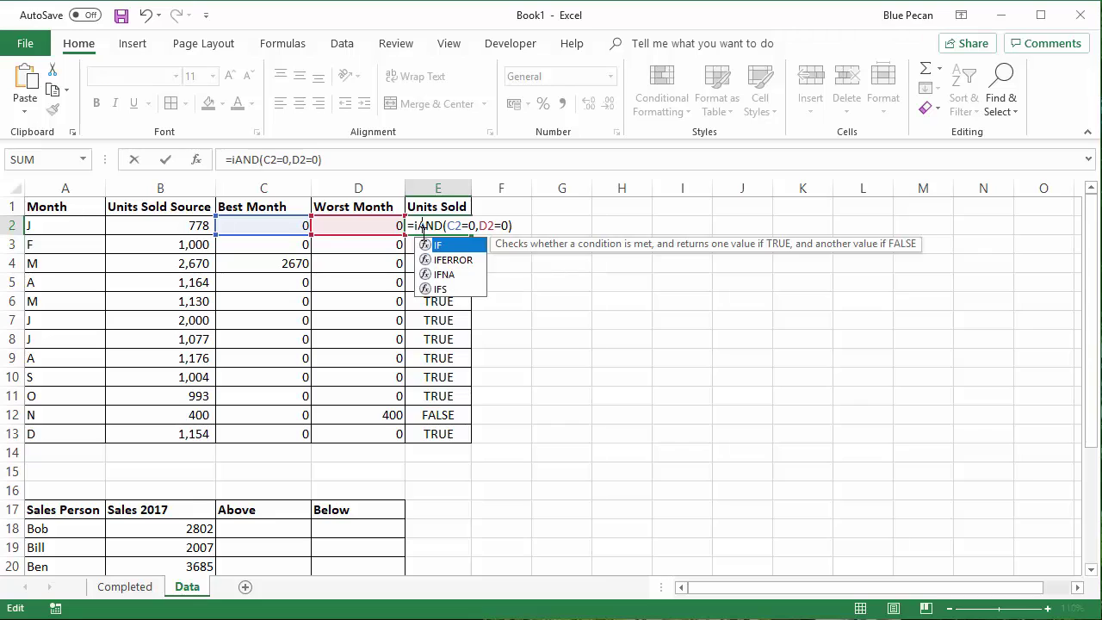
pyautogui.write('if(')
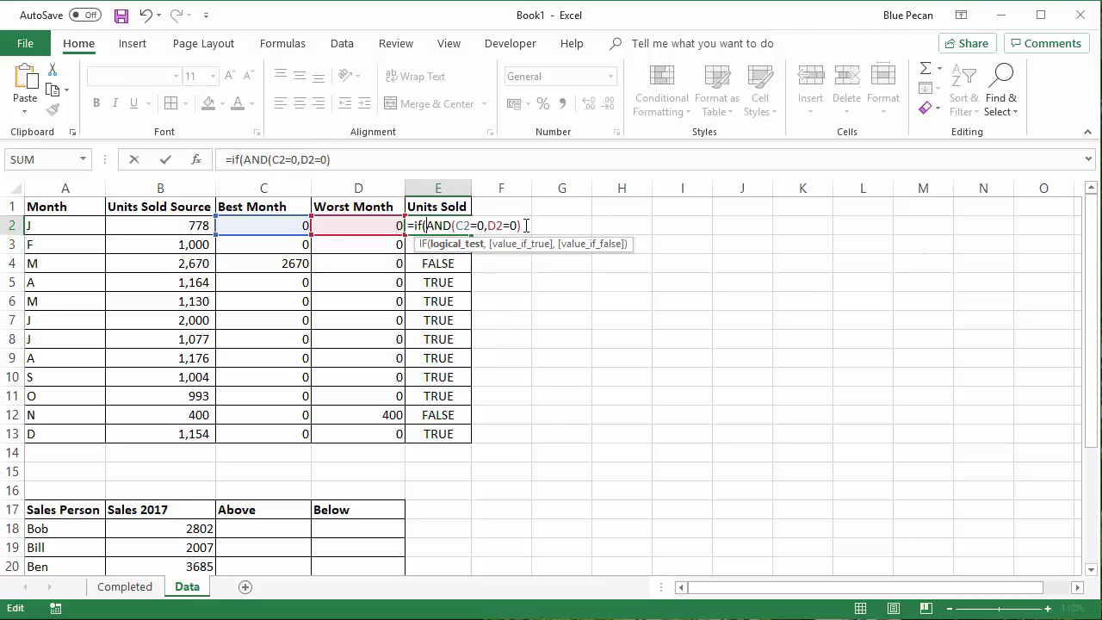
pyautogui.write(',')
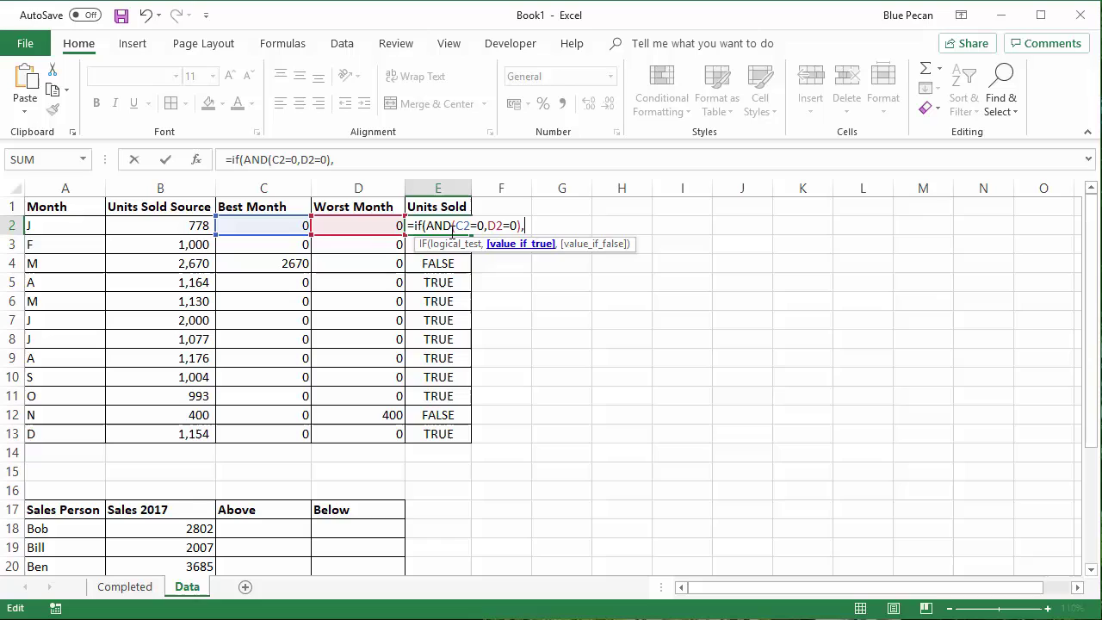
pyautogui.click(178, 225)
pyautogui.write(',')
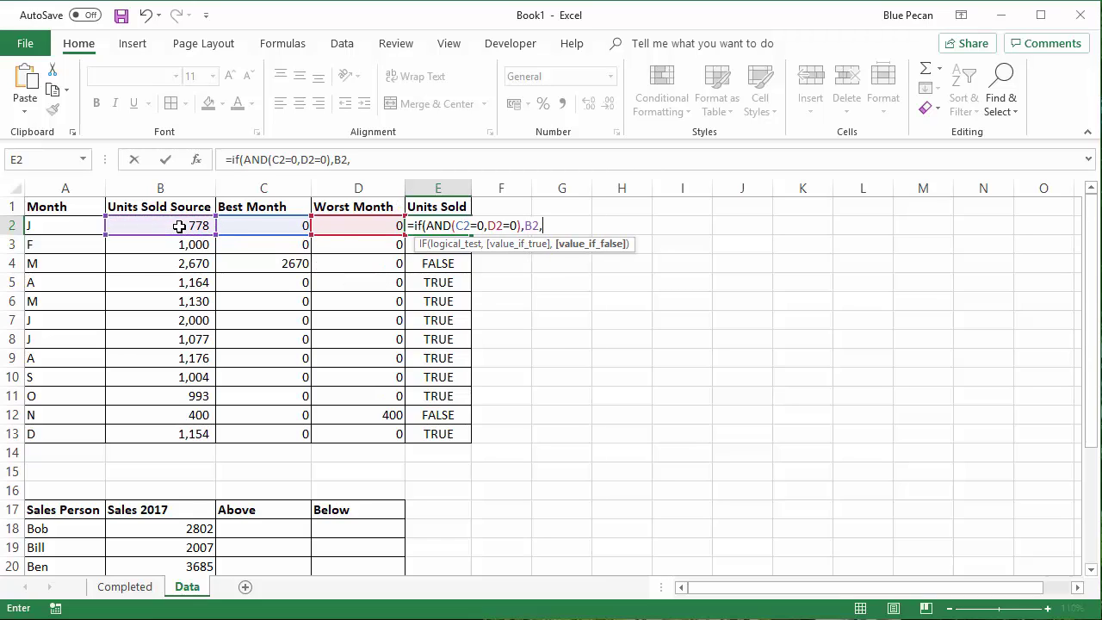
pyautogui.write('0)')
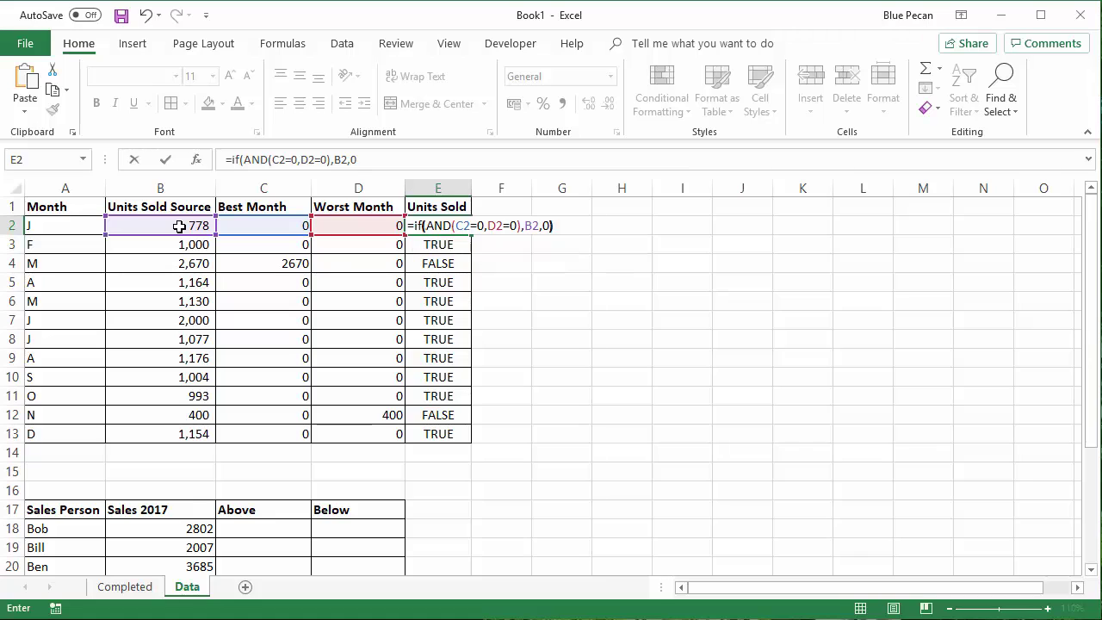
pyautogui.press('Return')
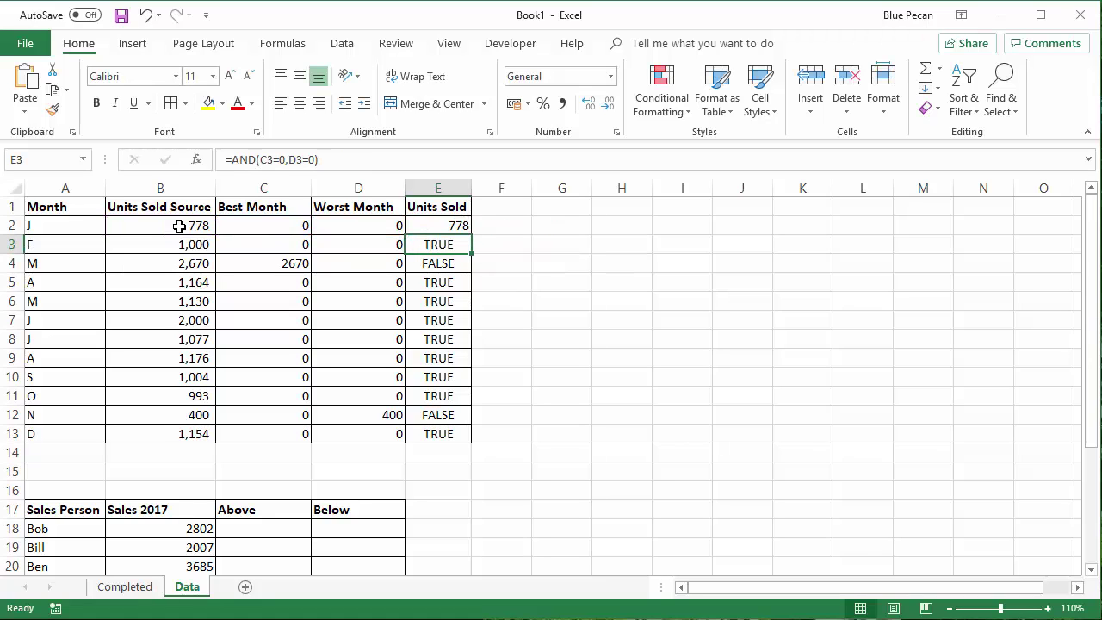
pyautogui.click(443, 225)
pyautogui.doubleClick(471, 235)
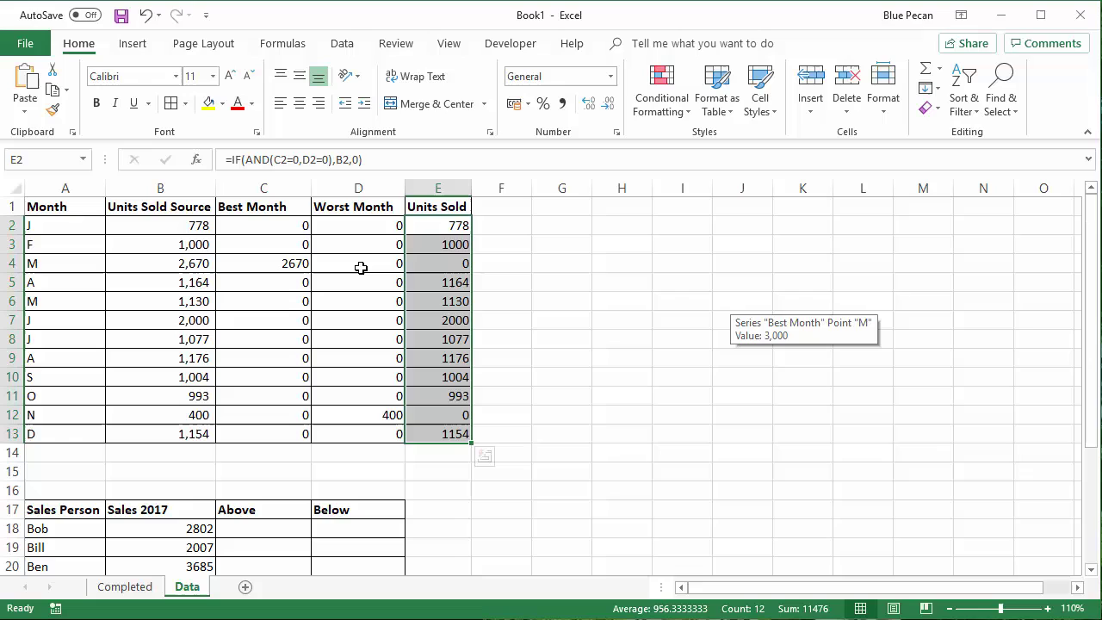
# - Insert a 2-D clustered column chart from the monthly table and place it beside the table, over columns G to M
pyautogui.click(185, 282)
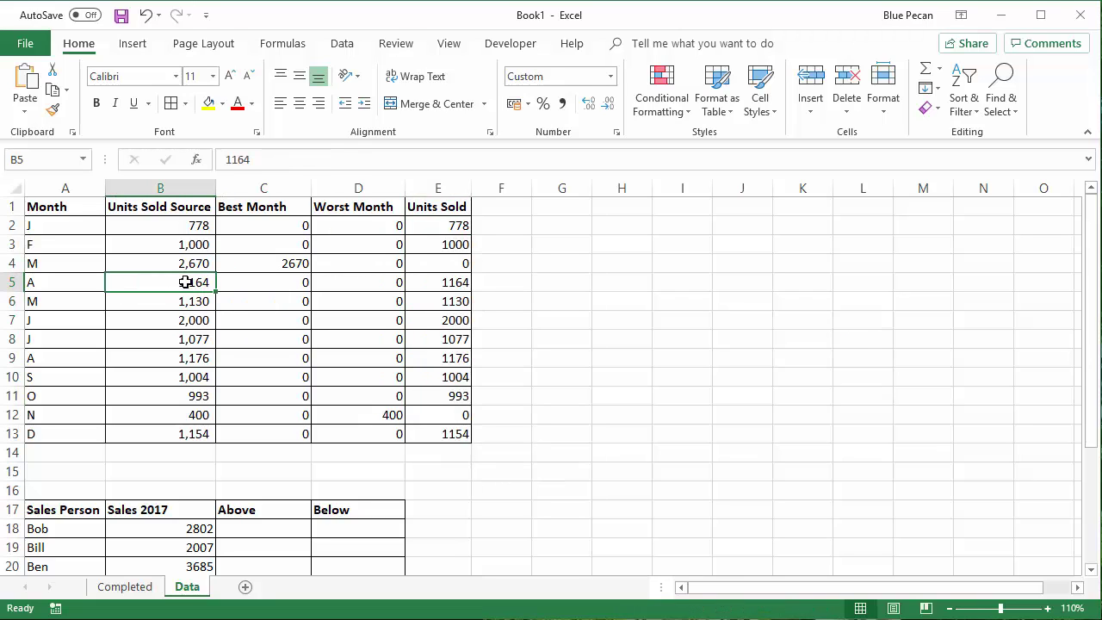
pyautogui.click(136, 44)
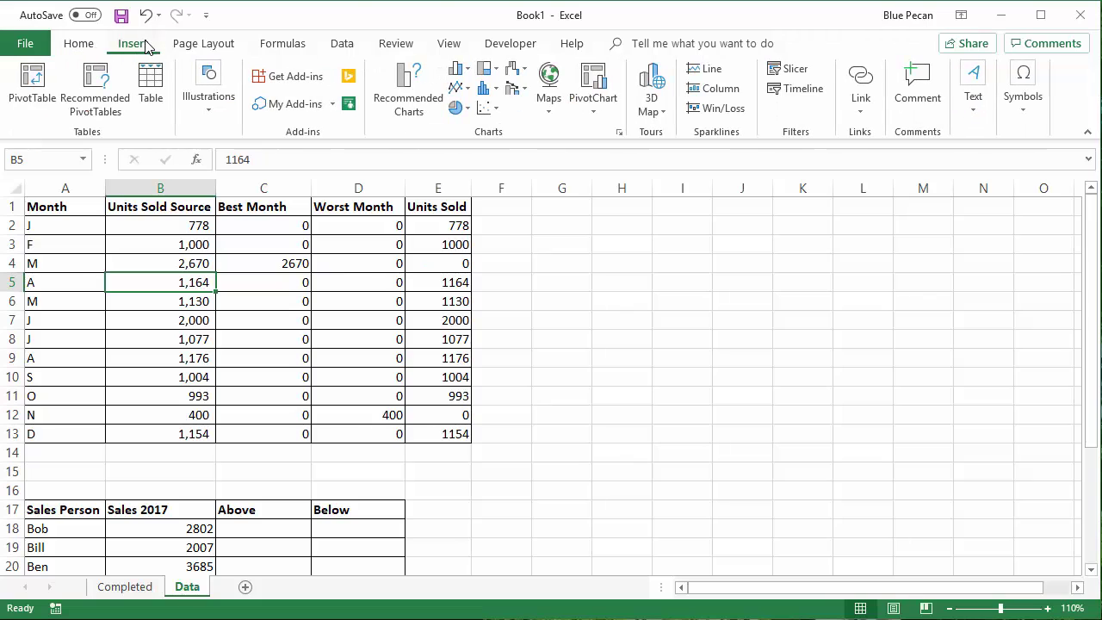
pyautogui.click(458, 69)
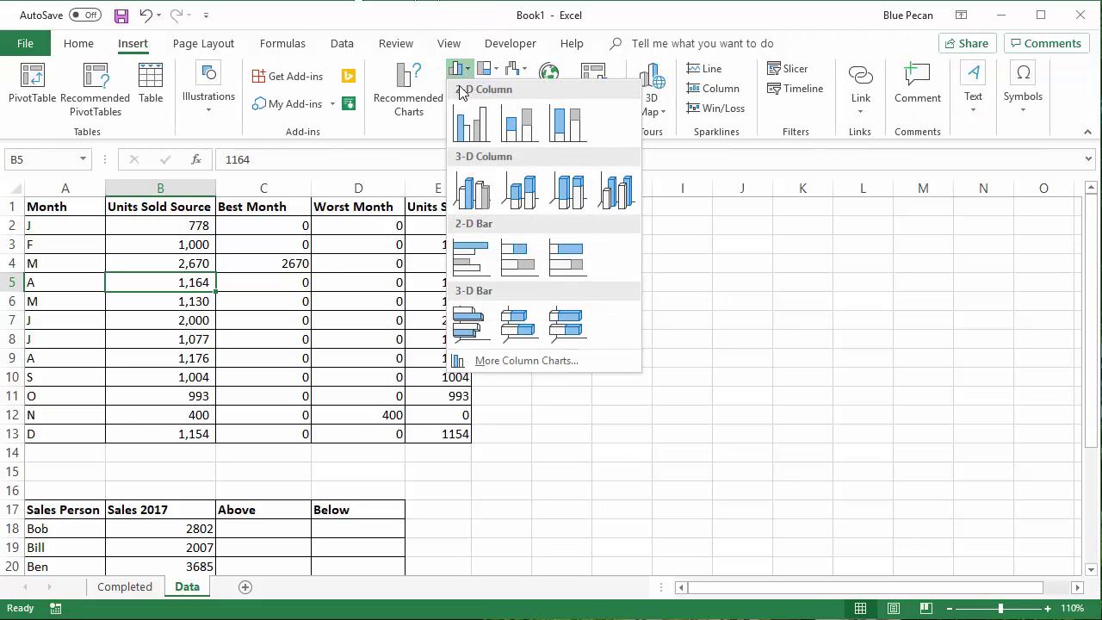
pyautogui.click(469, 125)
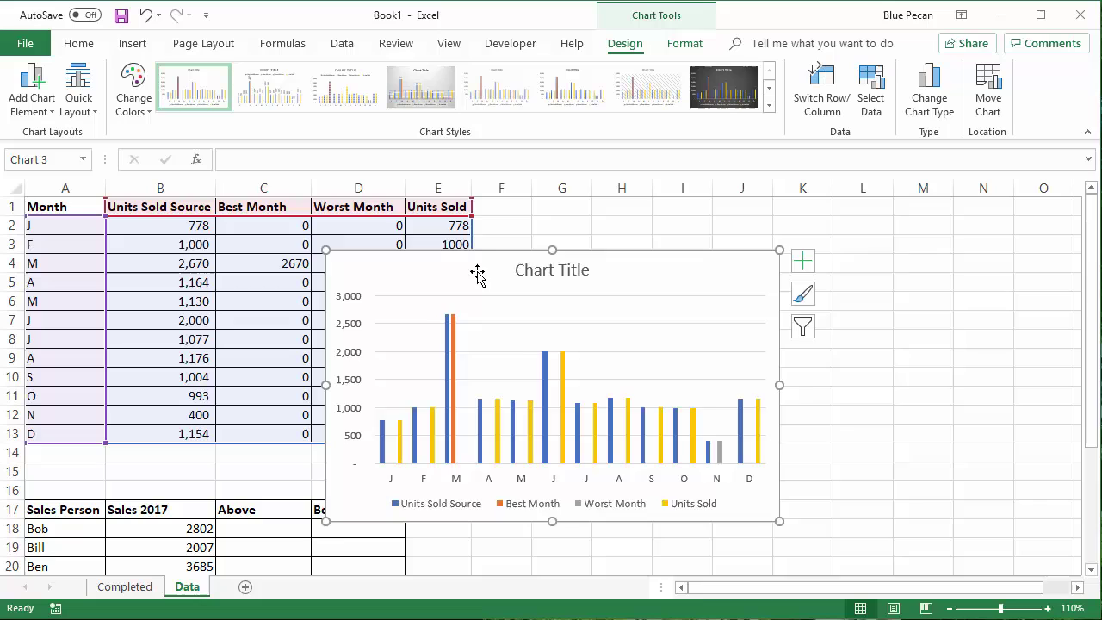
pyautogui.moveTo(478, 274); pyautogui.dragTo(658, 232)
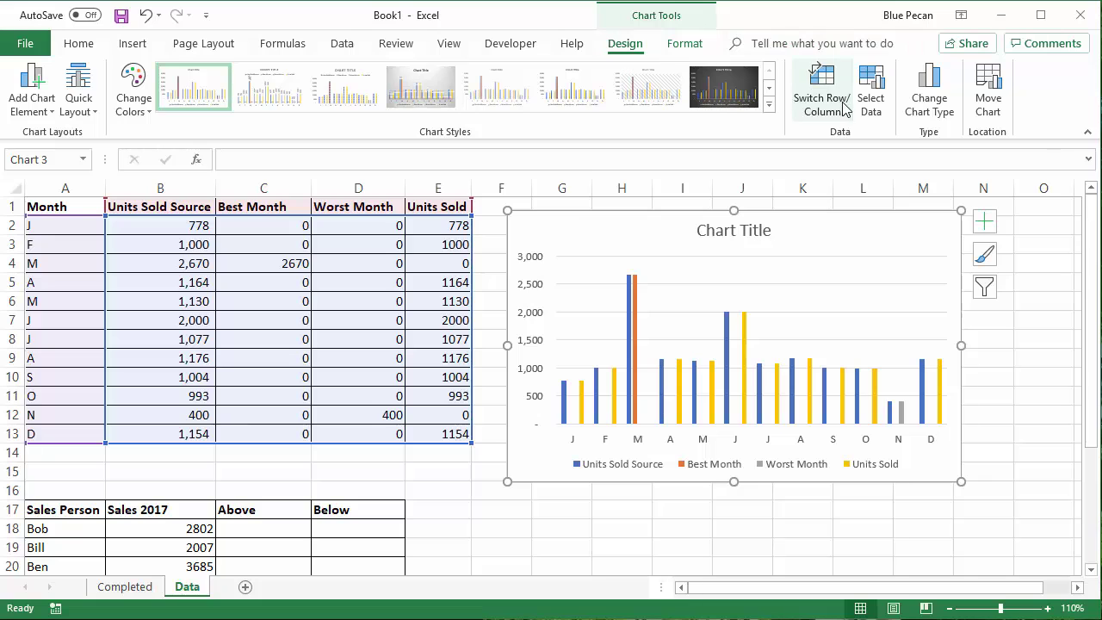
# - Remove the Units Sold Source series from the chart's data source
pyautogui.click(871, 93)
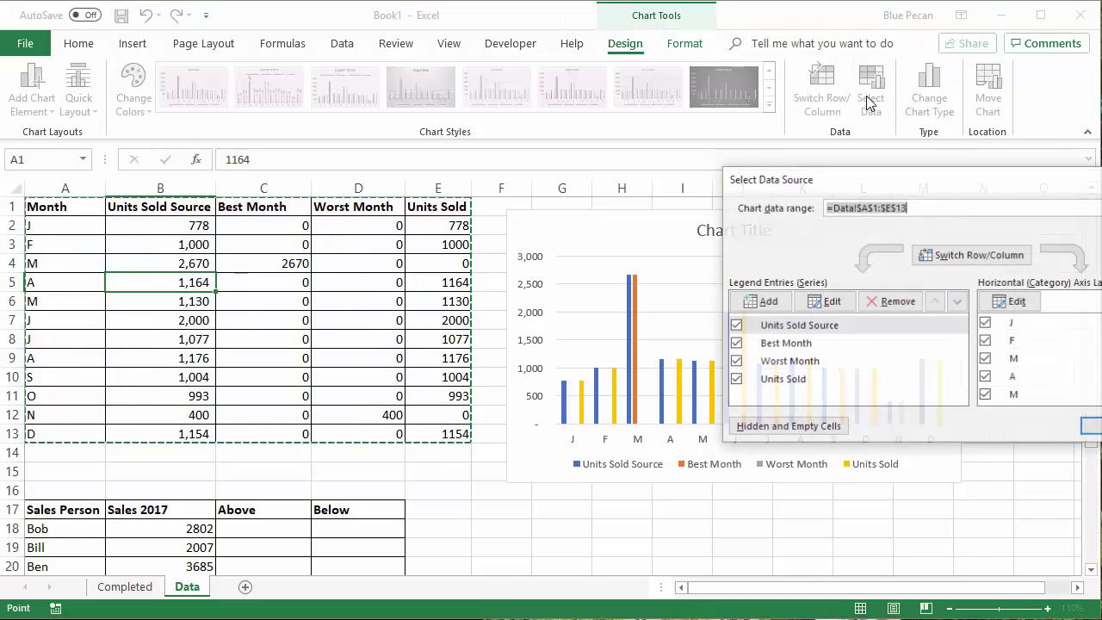
pyautogui.click(809, 325)
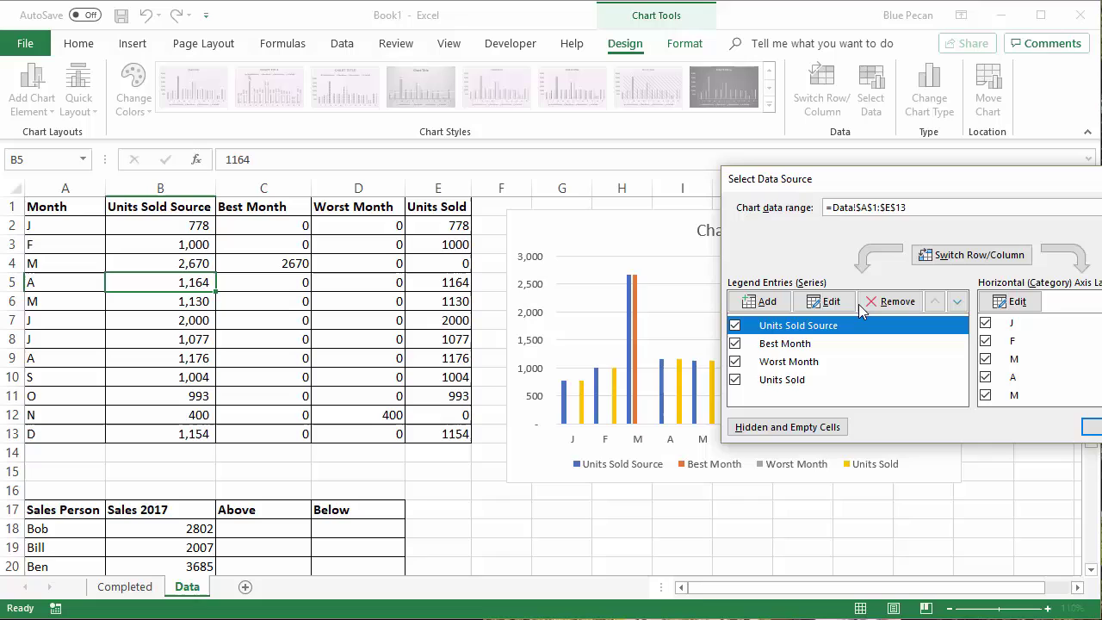
pyautogui.click(863, 303)
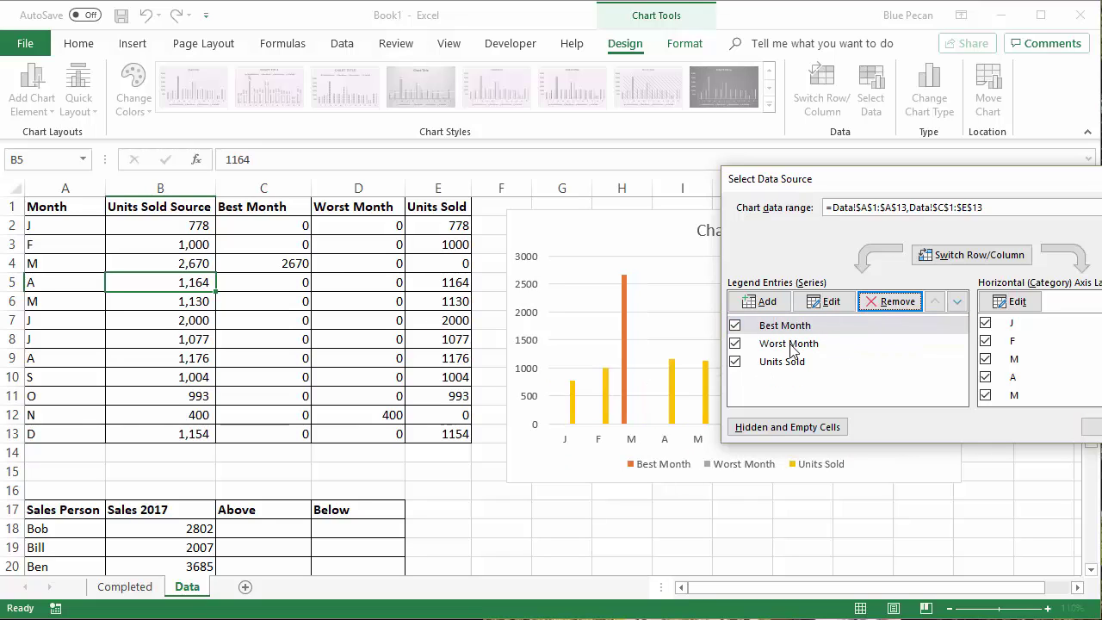
pyautogui.click(1089, 426)
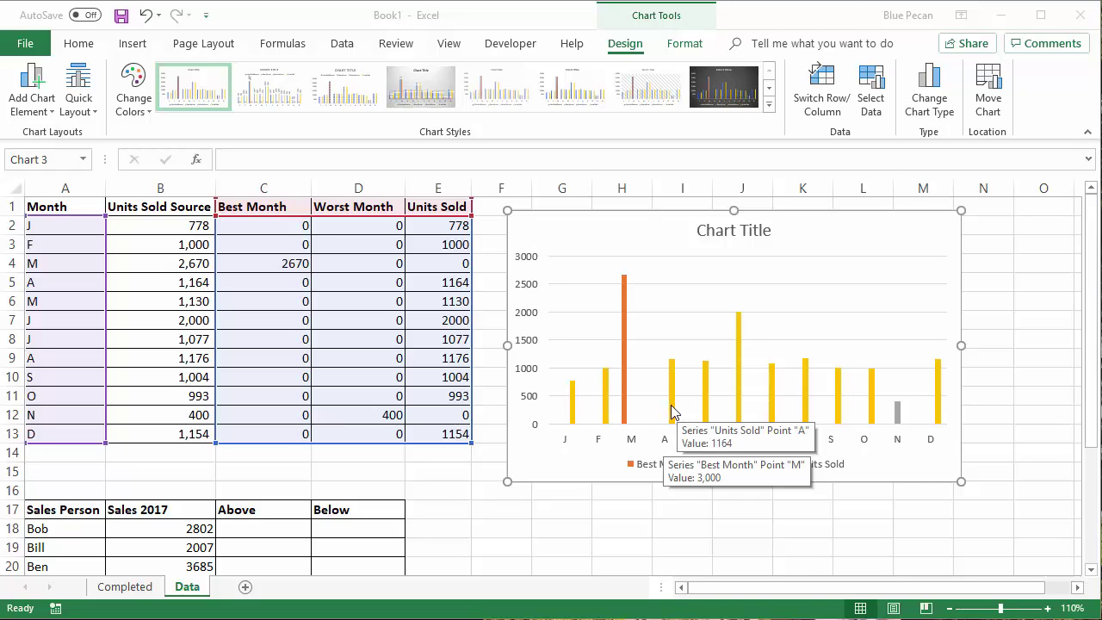
# - Format the chart's Units Sold series with 100% series overlap and an 86% gap width
pyautogui.rightClick(674, 412)
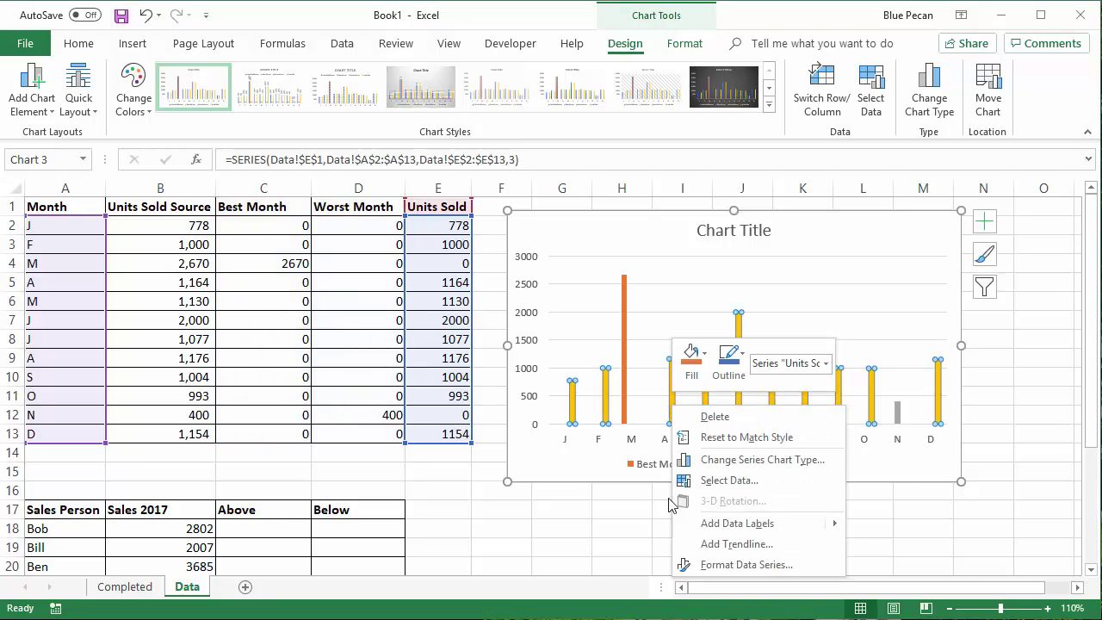
pyautogui.click(694, 563)
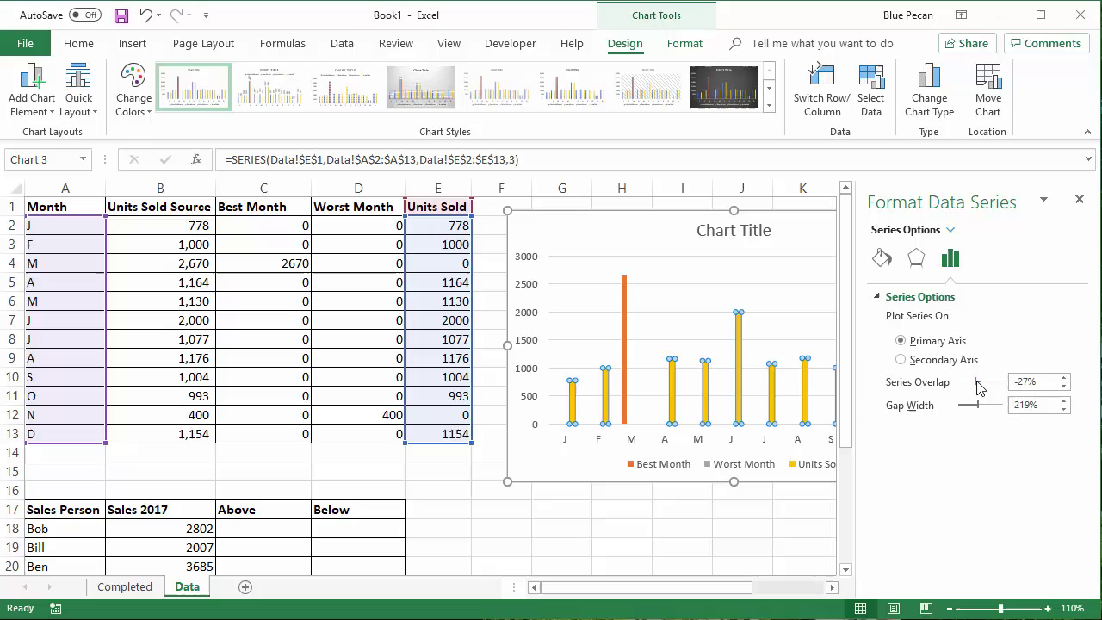
pyautogui.moveTo(977, 382); pyautogui.dragTo(1014, 389)
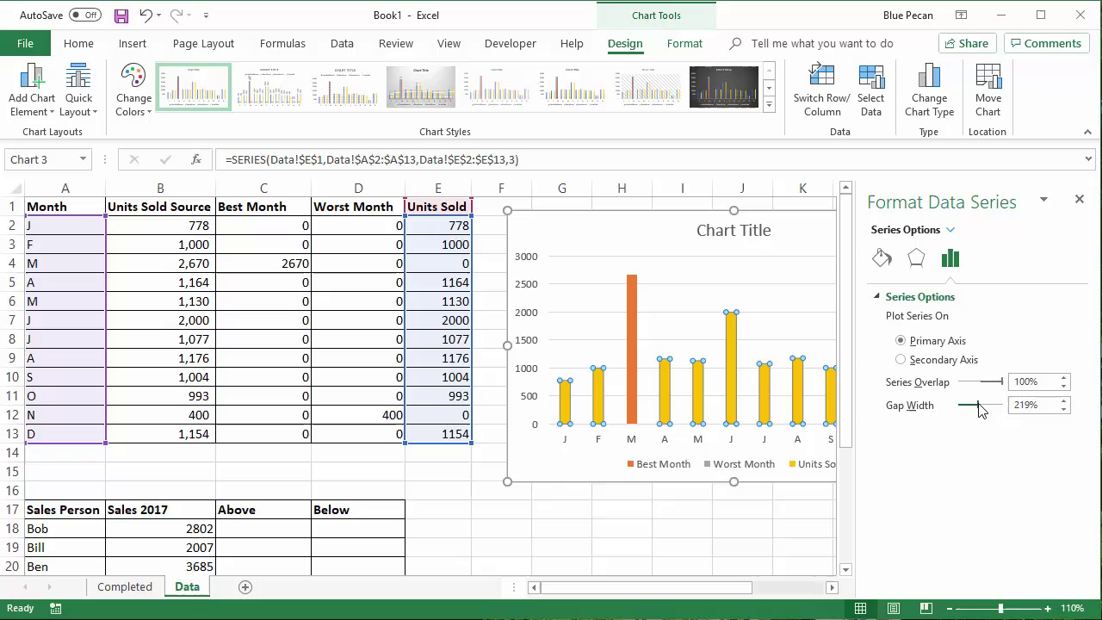
pyautogui.moveTo(979, 410); pyautogui.dragTo(968, 411)
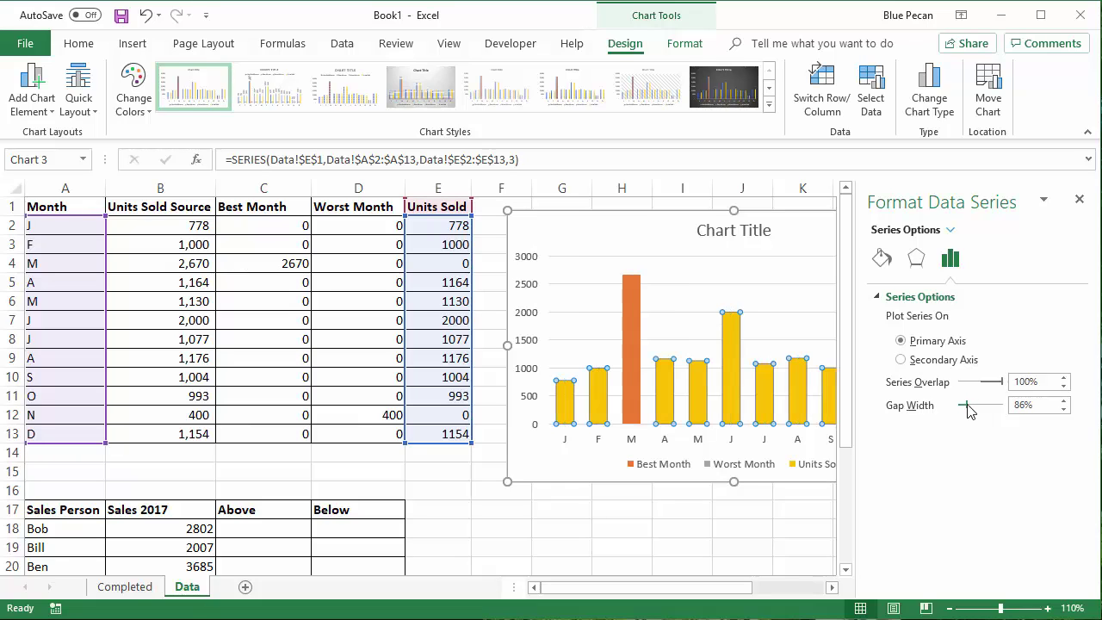
pyautogui.click(1080, 199)
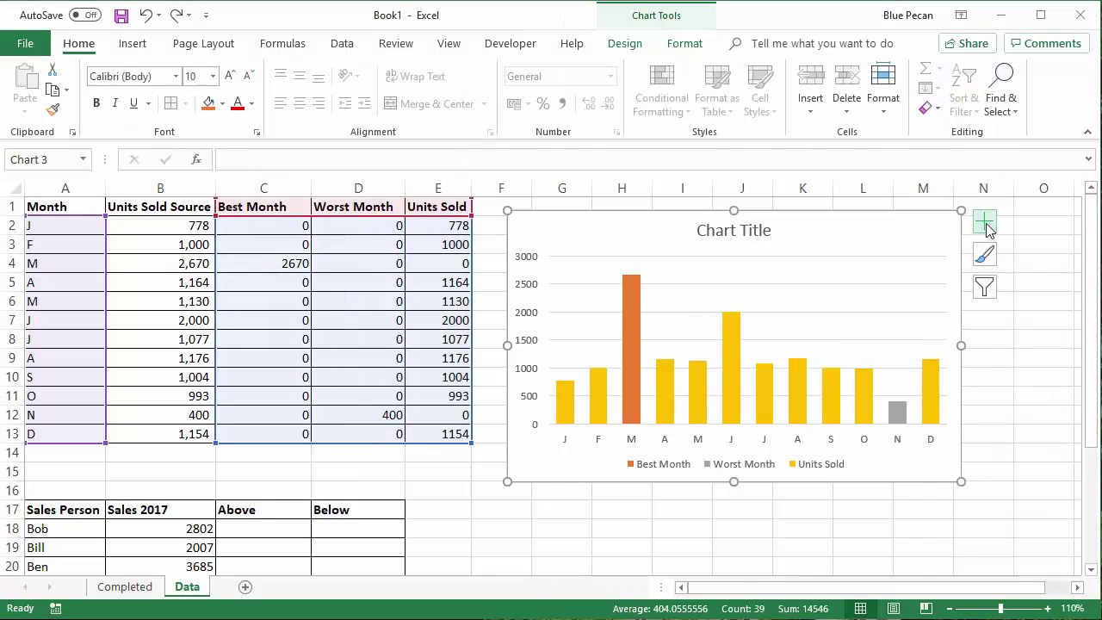
# - Add data labels to all series of the monthly column chart
pyautogui.click(985, 224)
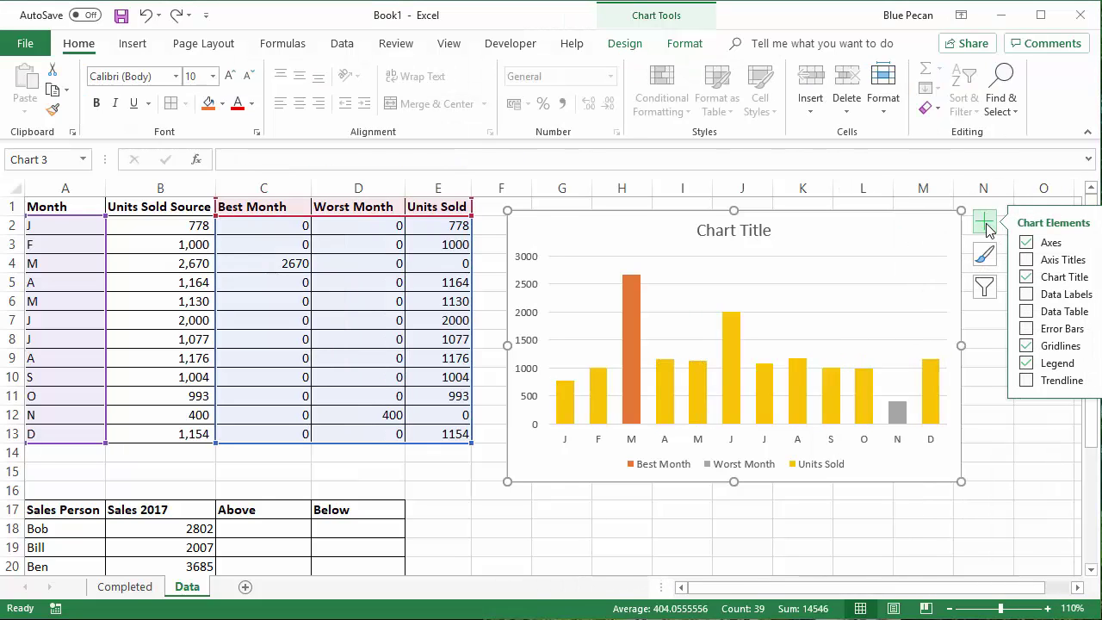
pyautogui.click(1025, 294)
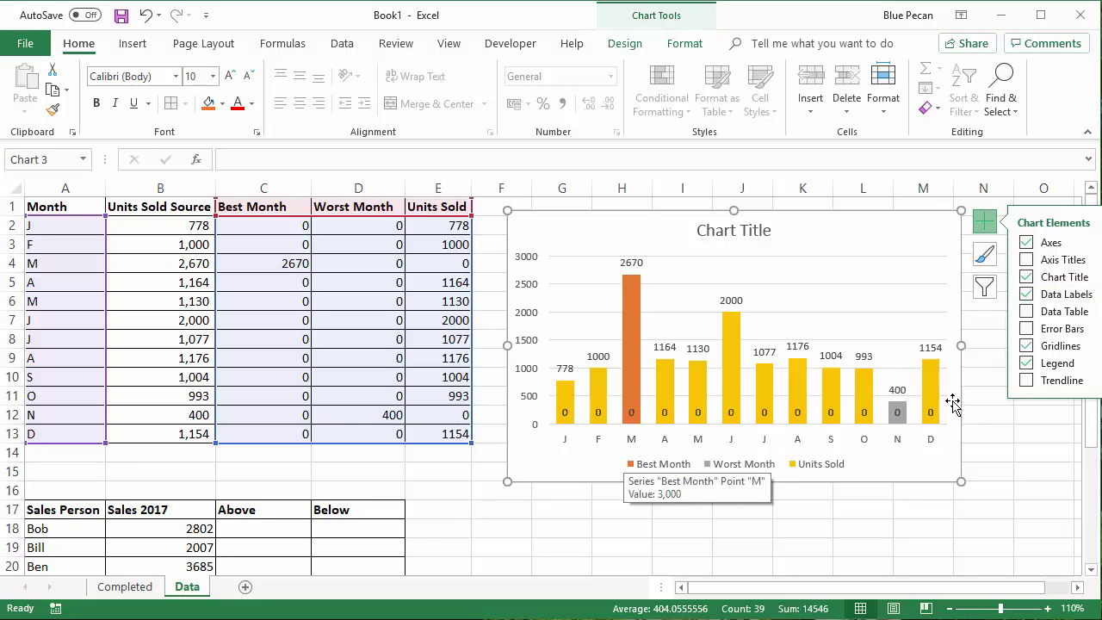
# - Inspect the Best Month formula in cell C2, highlighting its value_if_false argument, and leave it as it is
pyautogui.click(285, 226)
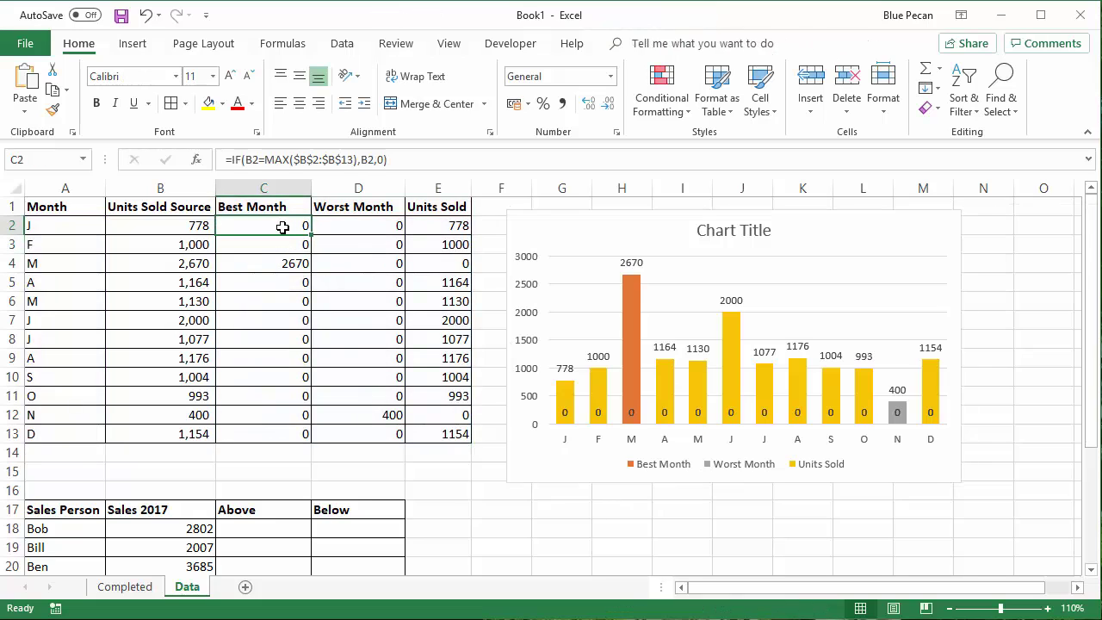
pyautogui.doubleClick(286, 222)
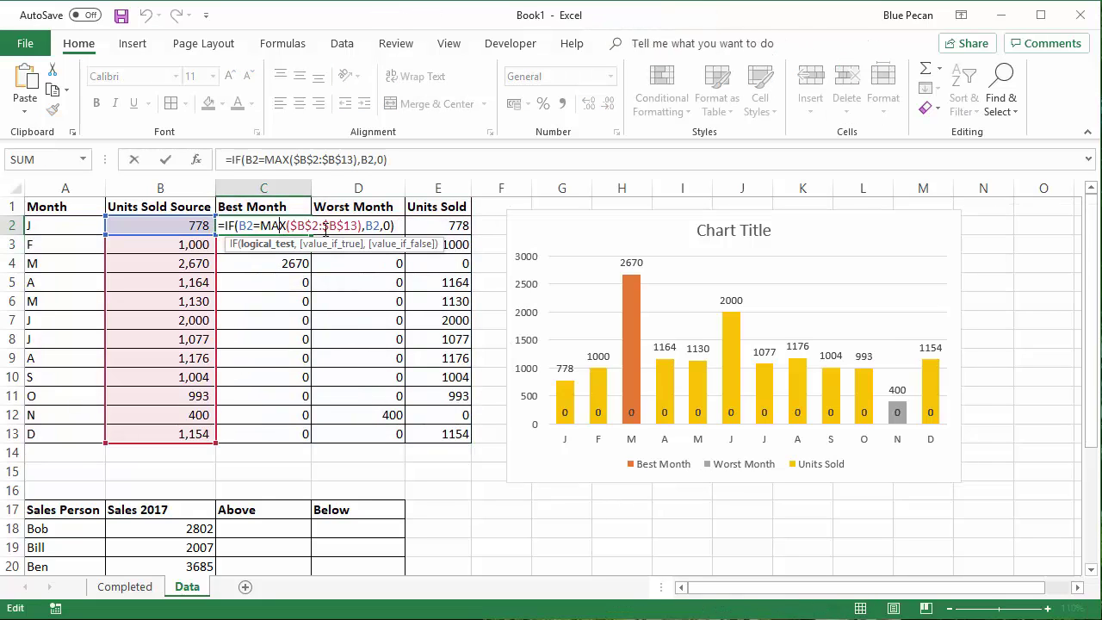
pyautogui.click(389, 224)
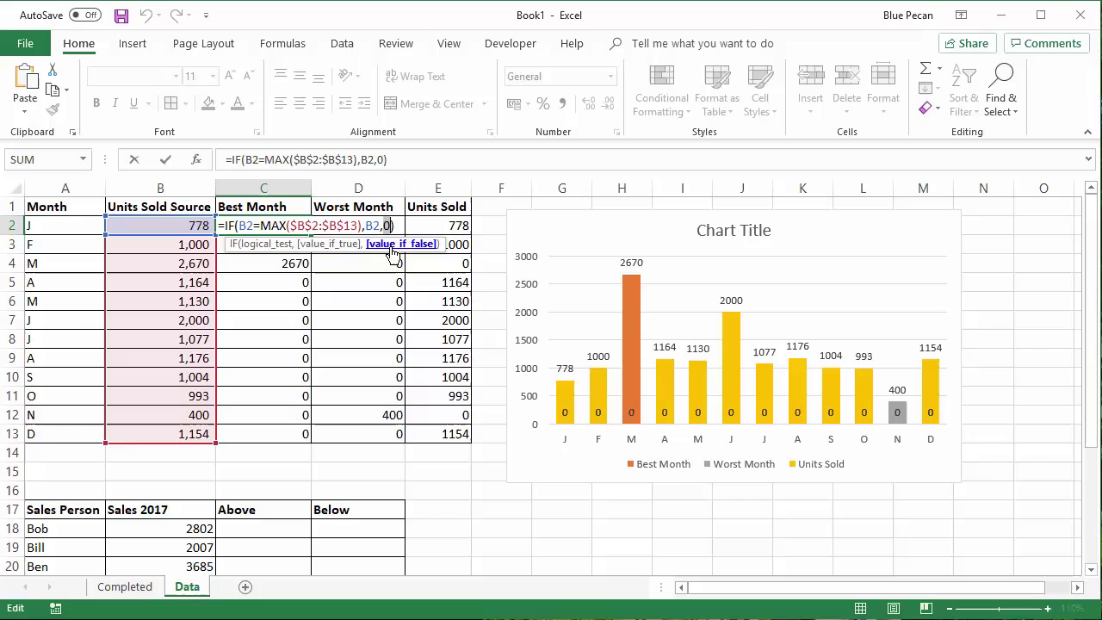
pyautogui.press('Return')
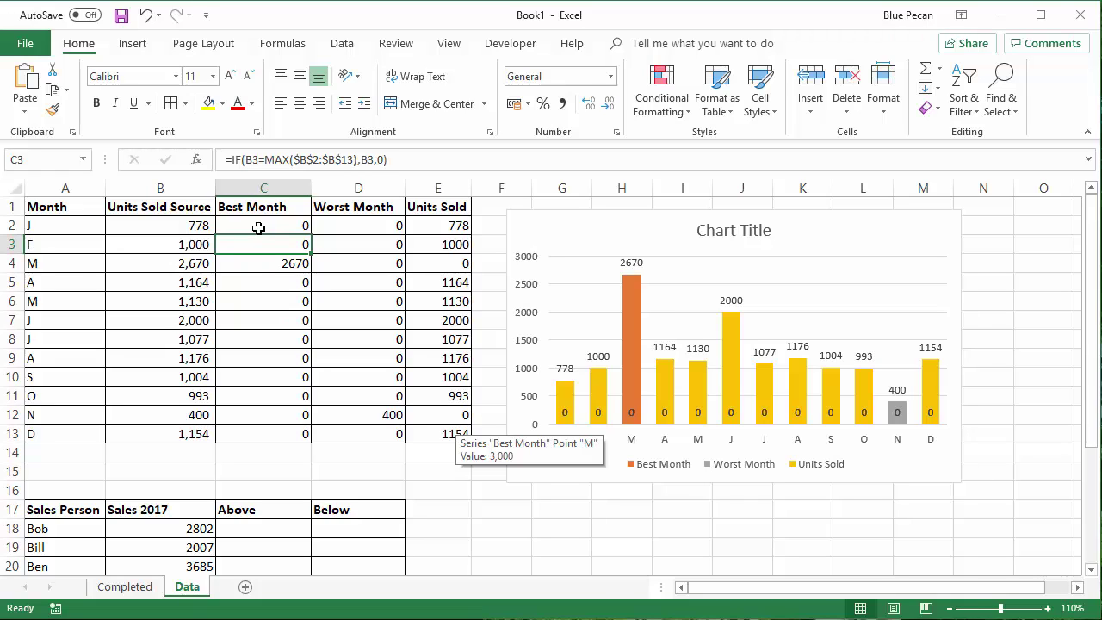
# - Apply the custom number format 0;0;; to the Best Month, Worst Month and Units Sold values in C2:E13
pyautogui.moveTo(259, 227); pyautogui.dragTo(418, 434)
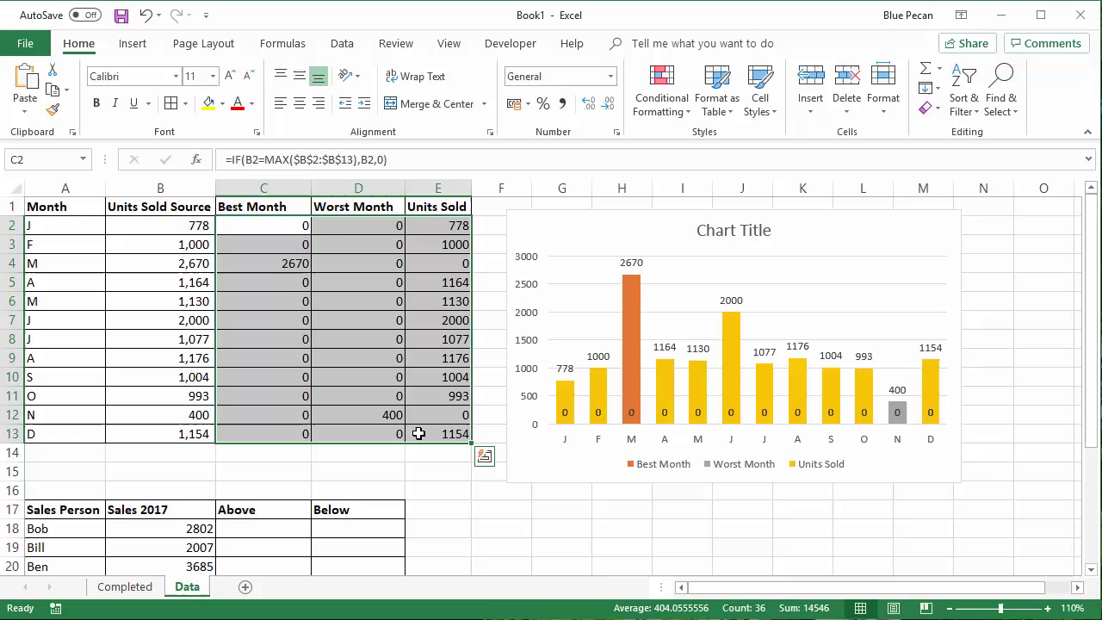
pyautogui.hotkey('ctrl', '1')
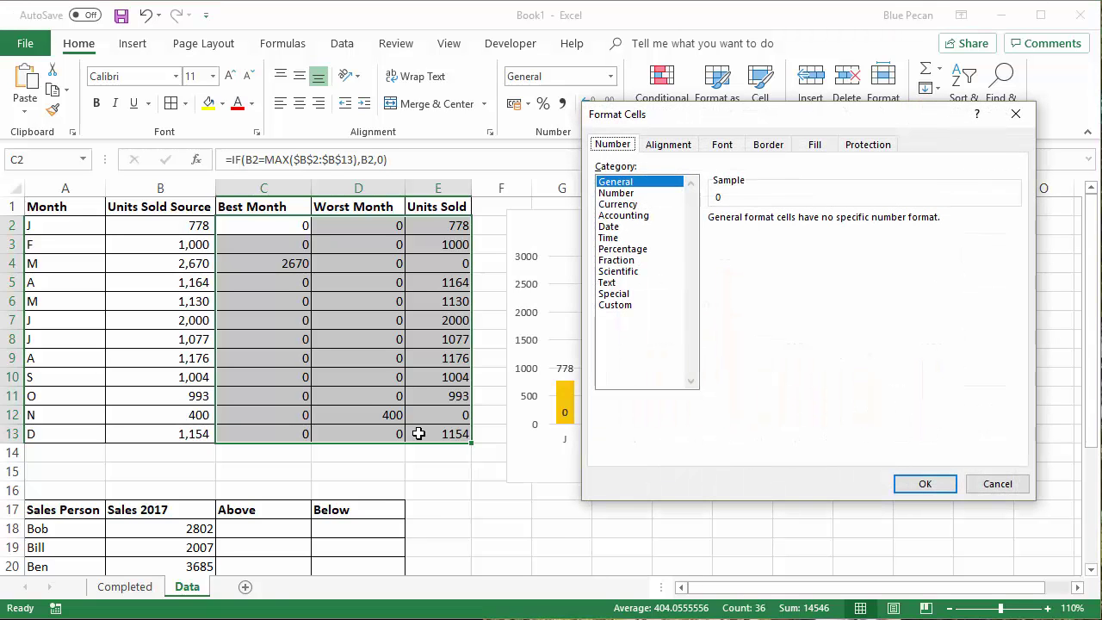
pyautogui.moveTo(711, 109); pyautogui.dragTo(561, 156)
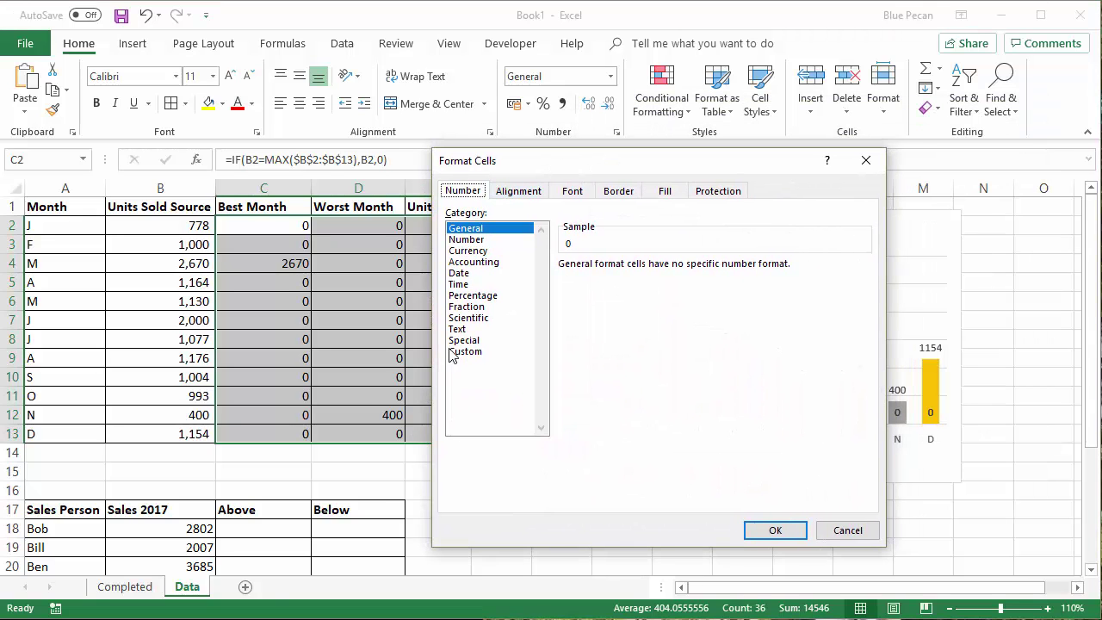
pyautogui.click(464, 351)
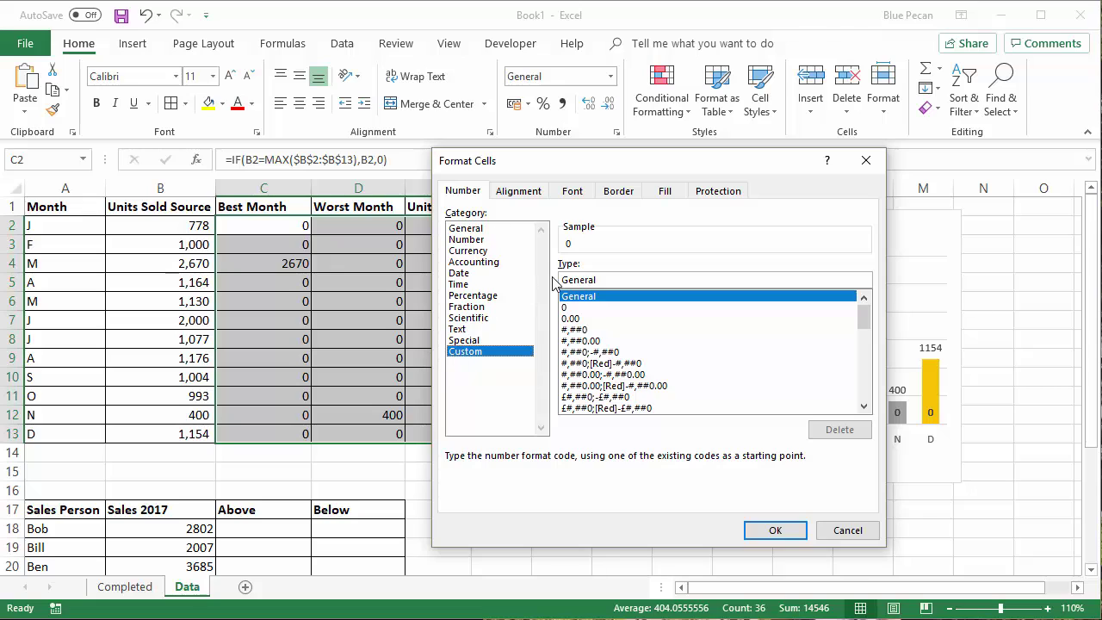
pyautogui.doubleClick(602, 278)
pyautogui.press('BackSpace')
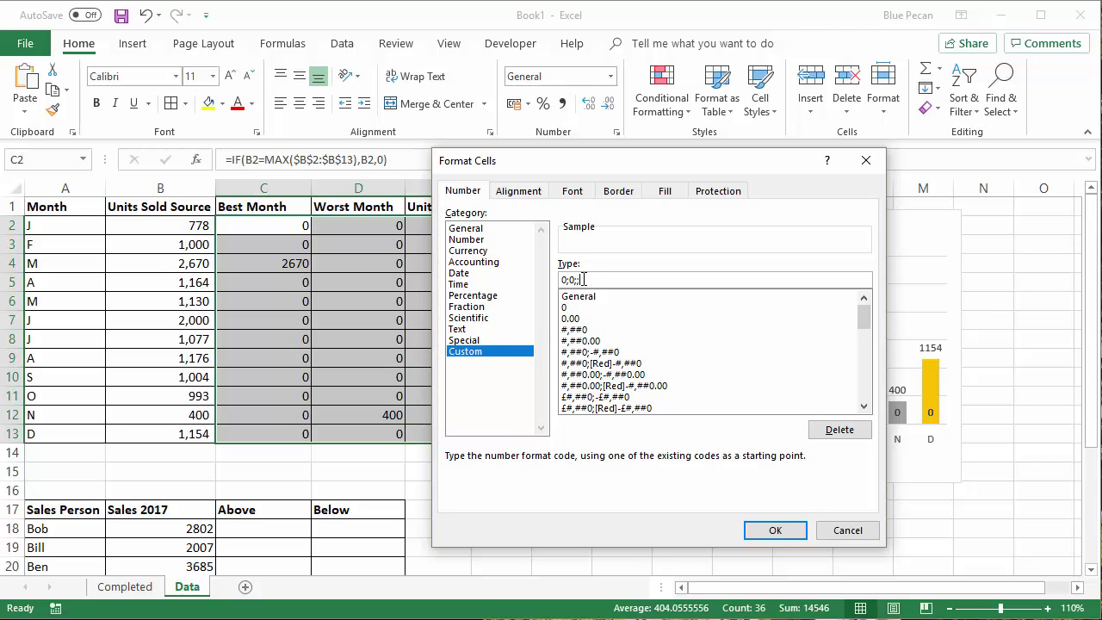
pyautogui.click(775, 530)
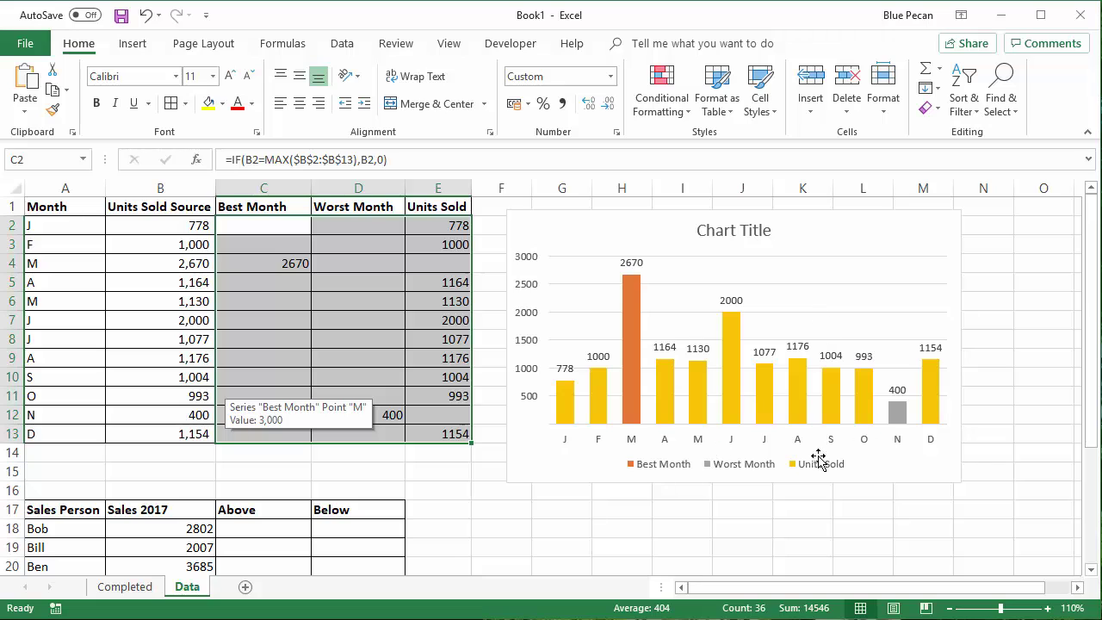
# - Delete the legend and the vertical value axis from the monthly column chart
pyautogui.click(761, 473)
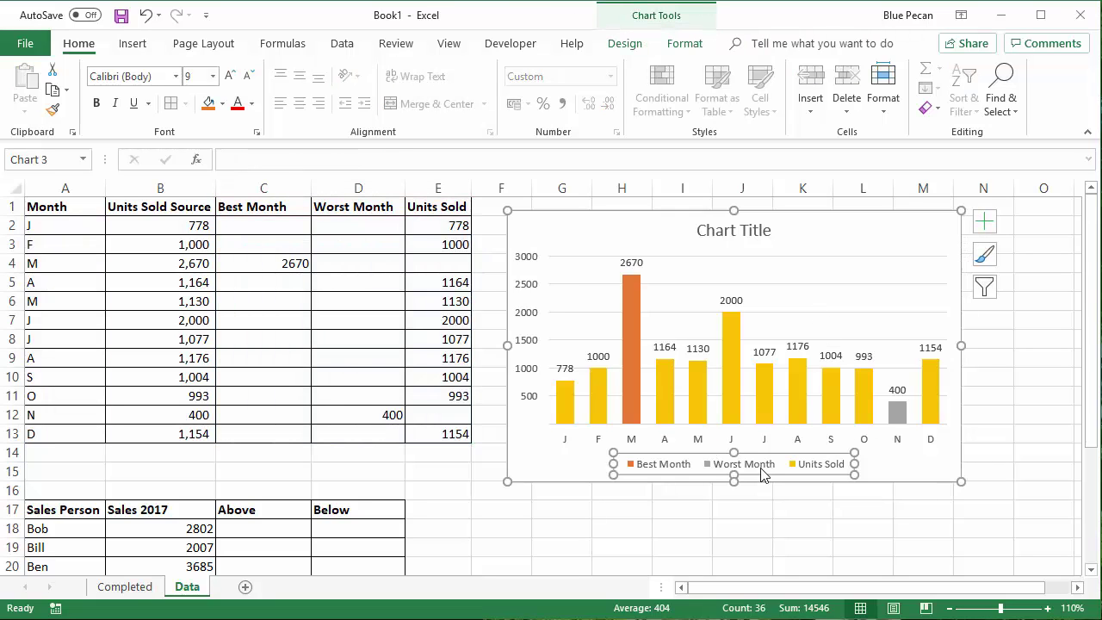
pyautogui.press('Delete')
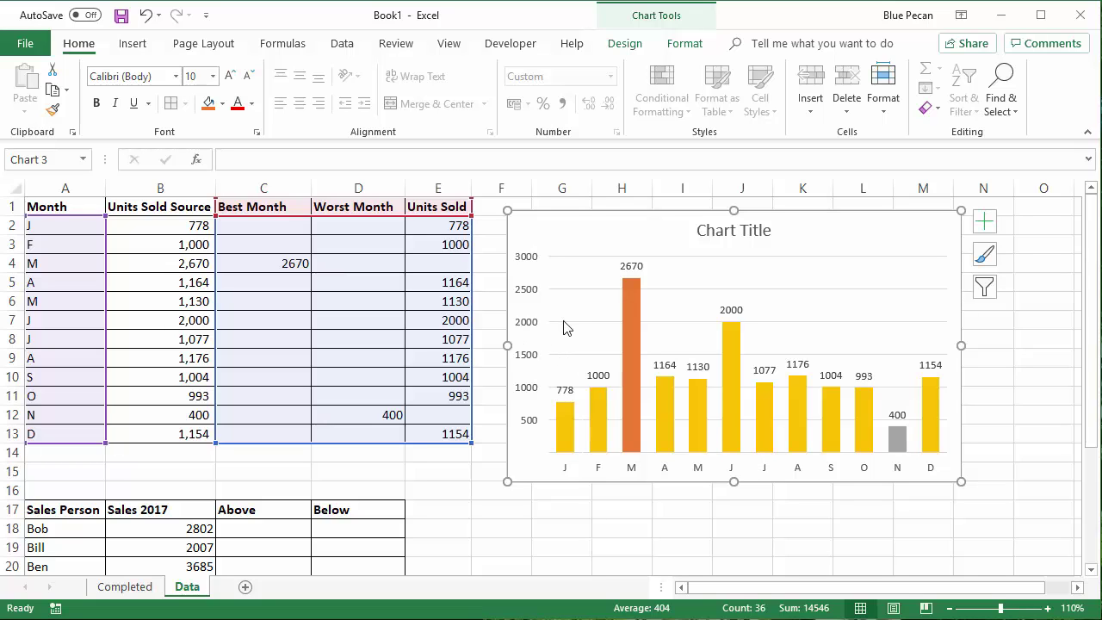
pyautogui.click(532, 329)
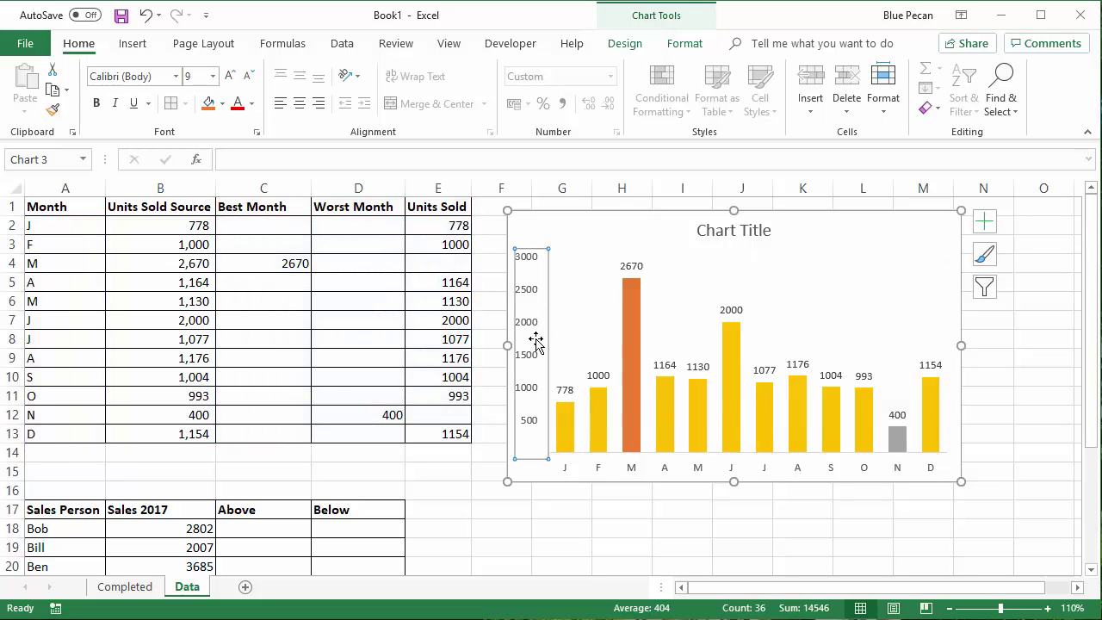
pyautogui.press('Delete')
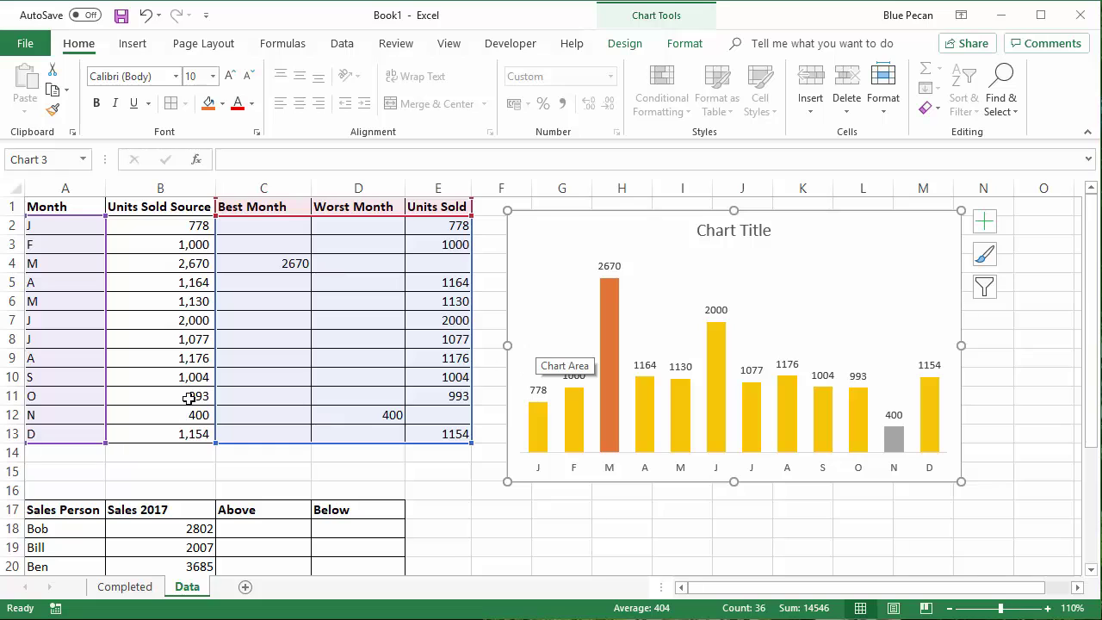
# - Set June's Units Sold Source value in cell B7 to 3000
pyautogui.click(202, 320)
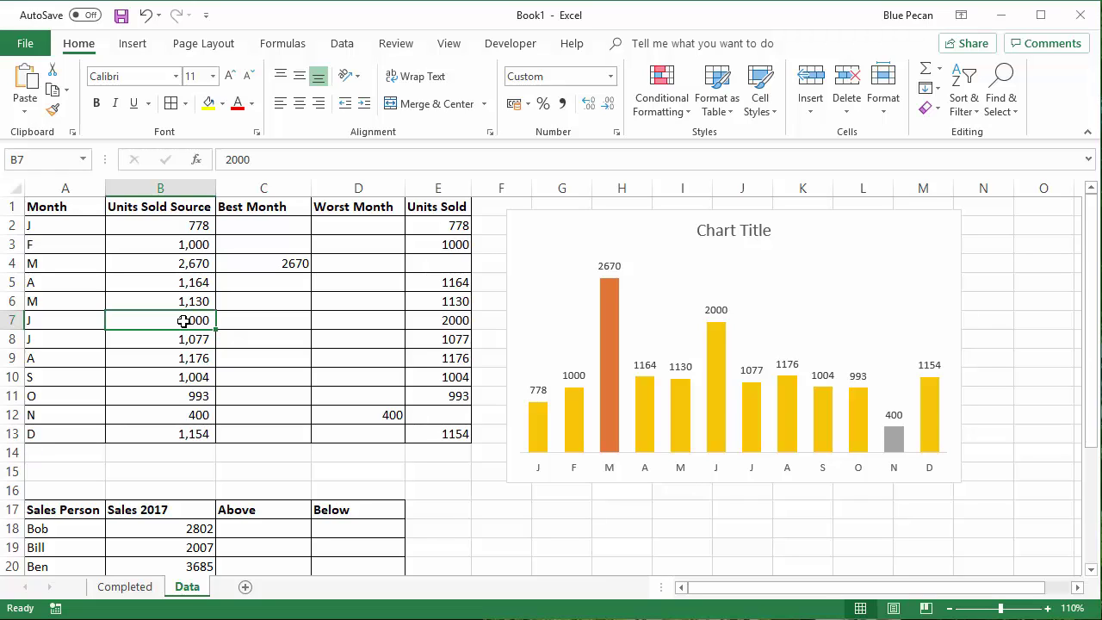
pyautogui.write('3000')
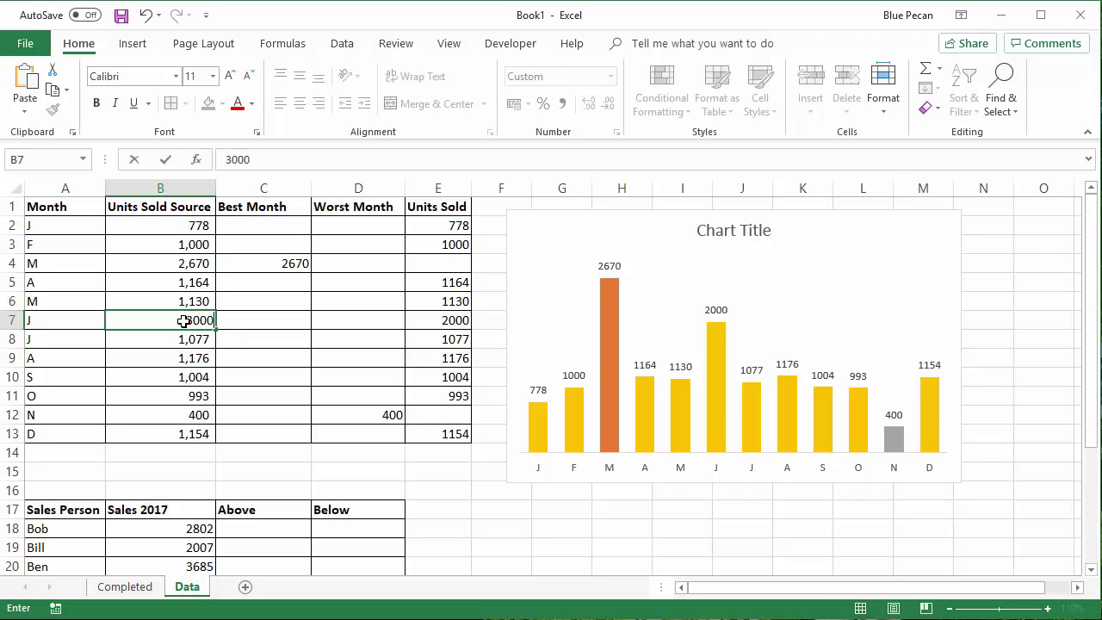
pyautogui.press('Return')
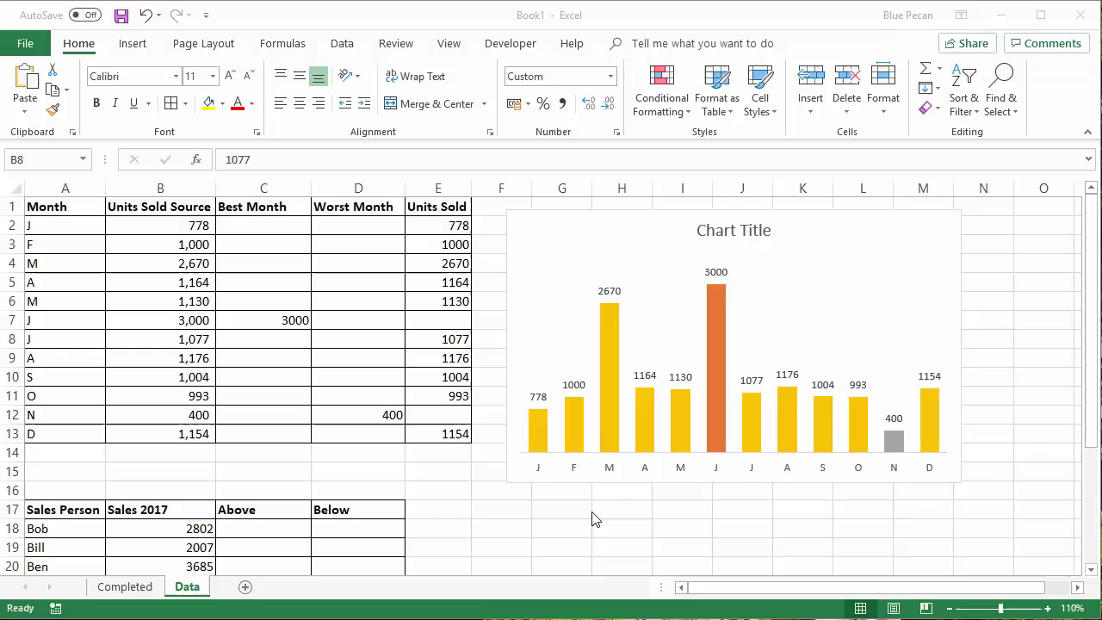
# - Enter the formula =IF(B18>$B$29,B18-$B$29,0) in cell C18, the first cell of the sales person table's Above column
pyautogui.scroll(-4, 592, 519)
pyautogui.scroll(1, 592, 518)
pyautogui.scroll(-1, 592, 519)
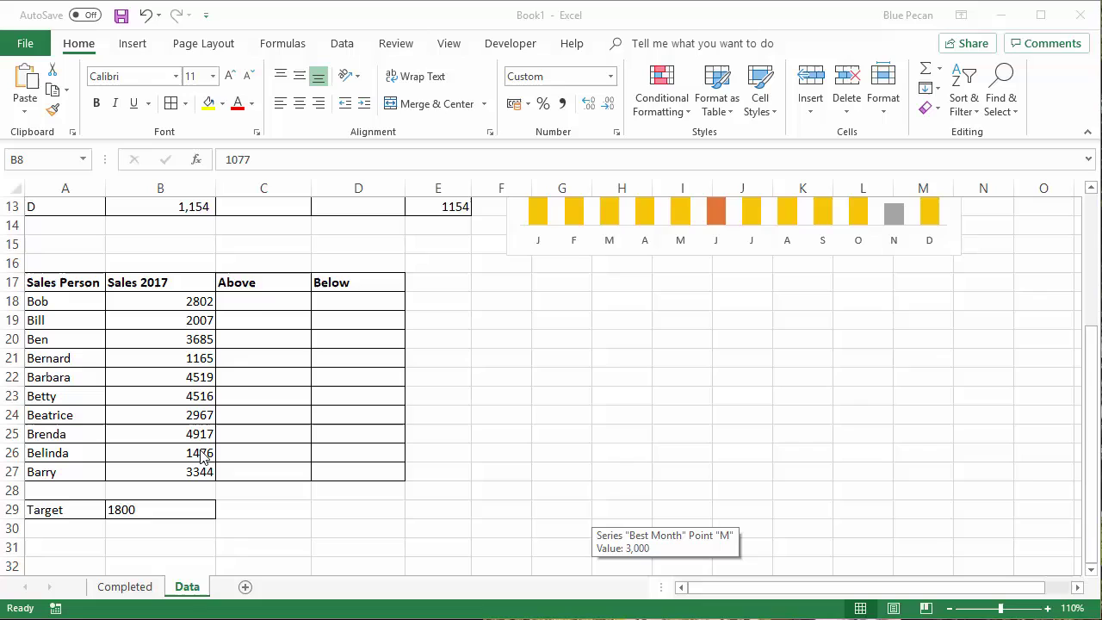
pyautogui.click(255, 299)
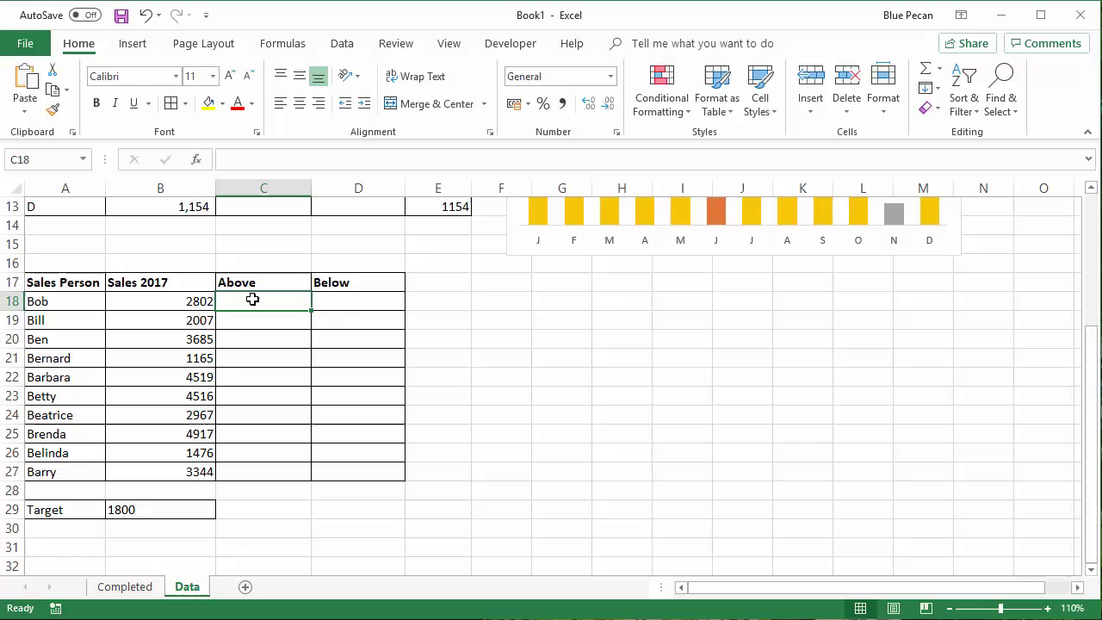
pyautogui.write('=')
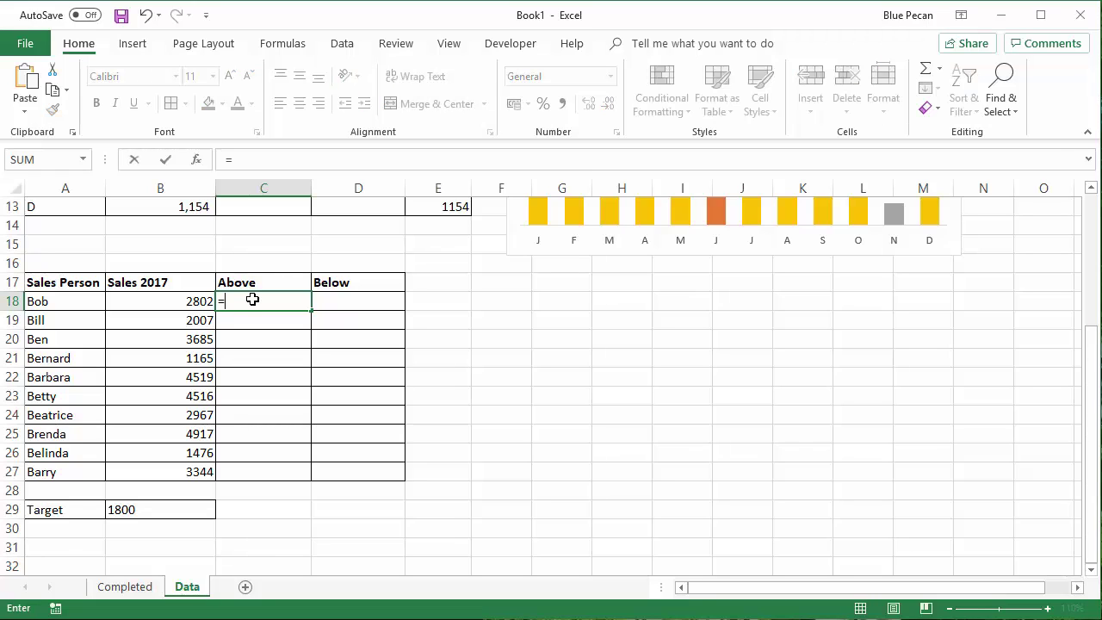
pyautogui.write('if(')
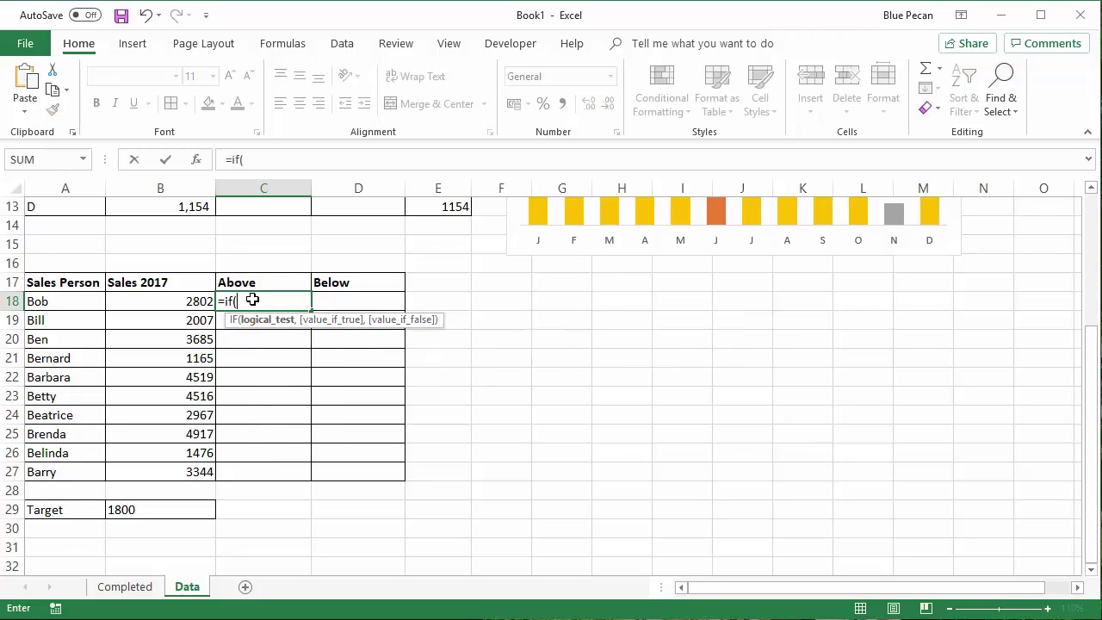
pyautogui.click(195, 301)
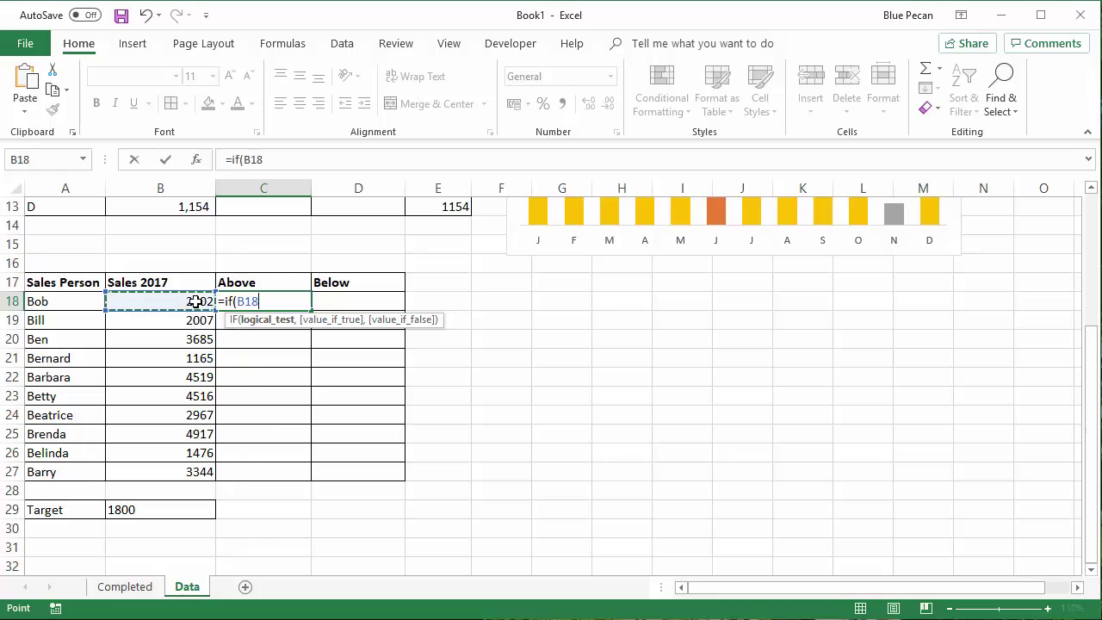
pyautogui.write('>')
pyautogui.click(120, 508)
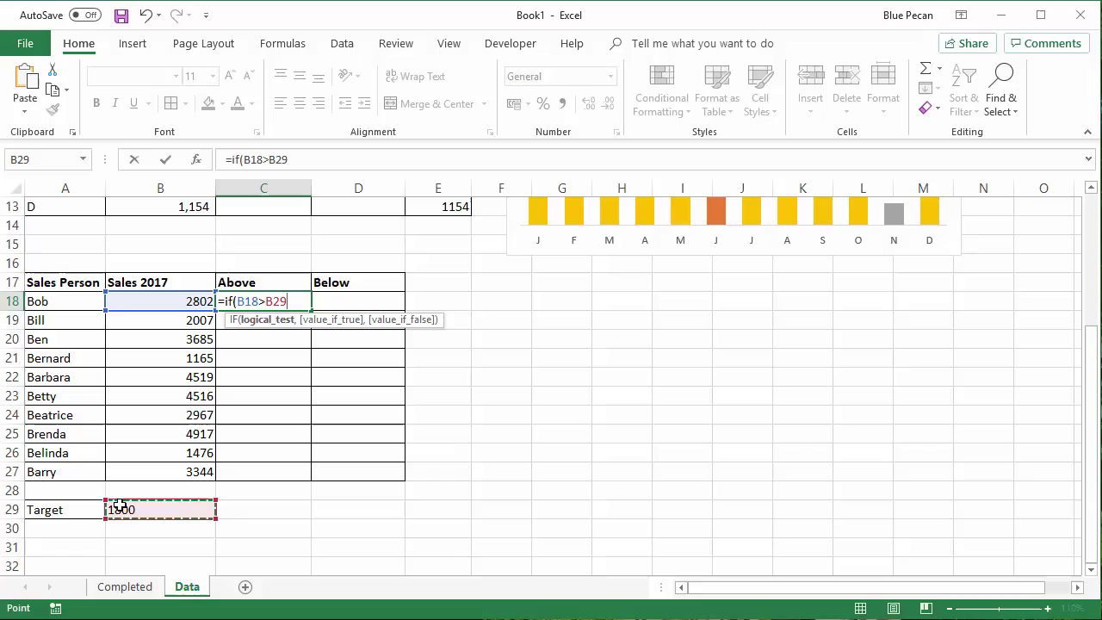
pyautogui.press('F4')
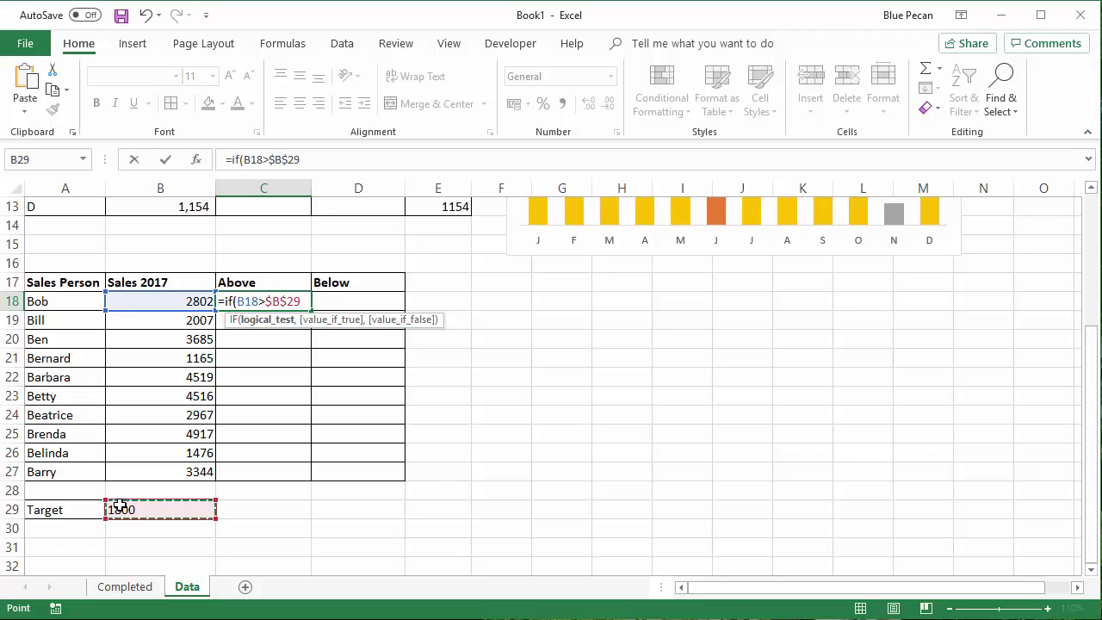
pyautogui.write(',')
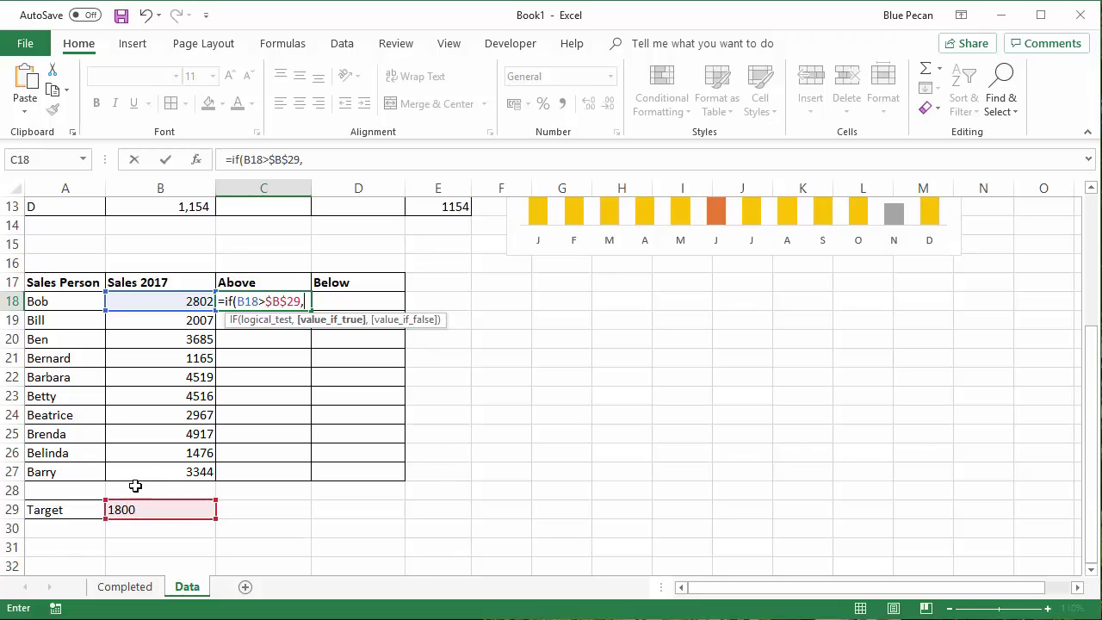
pyautogui.click(183, 301)
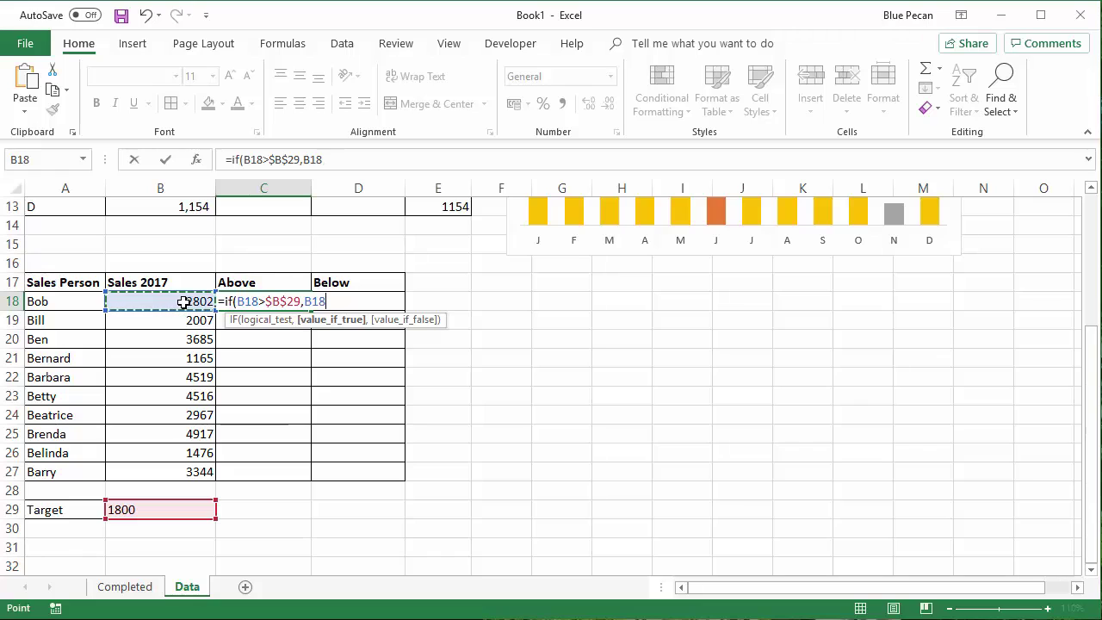
pyautogui.write('-')
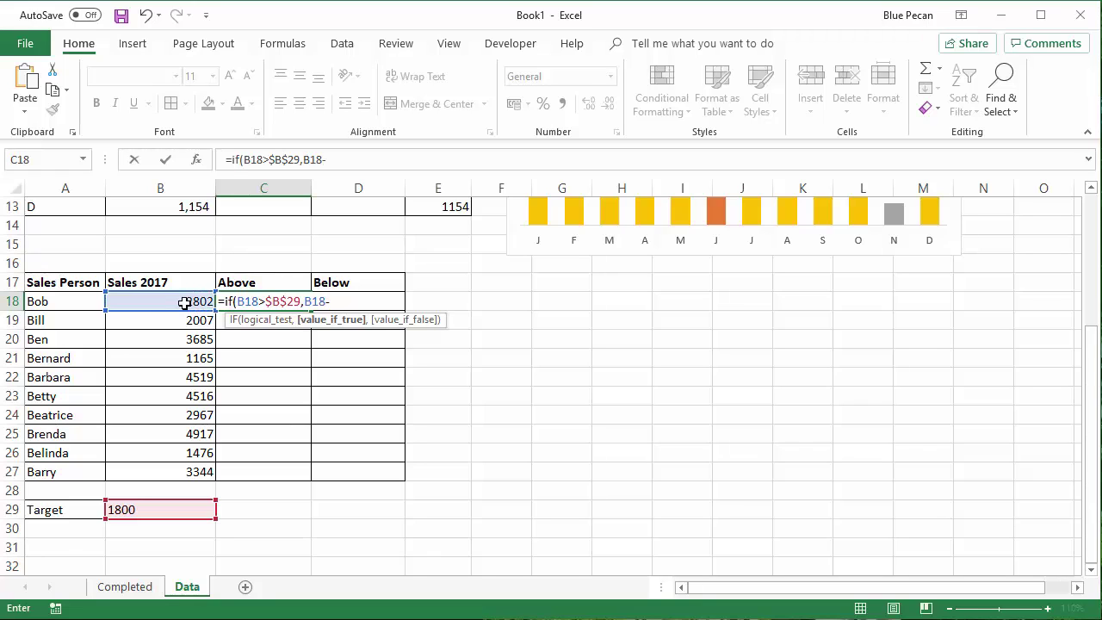
pyautogui.click(150, 510)
pyautogui.press('F4')
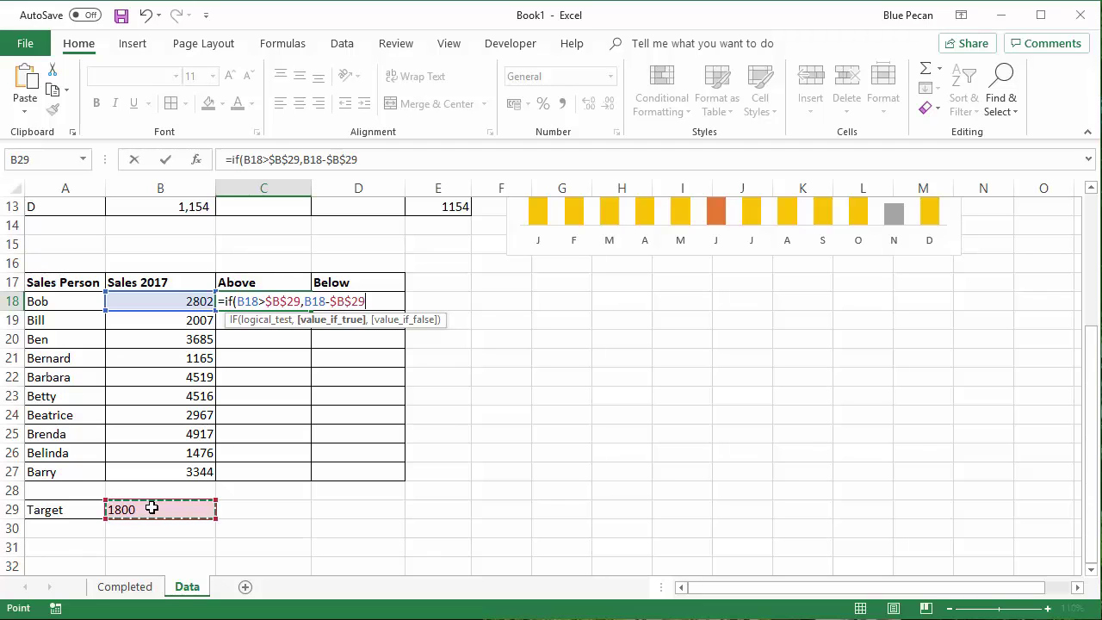
pyautogui.write(',0')
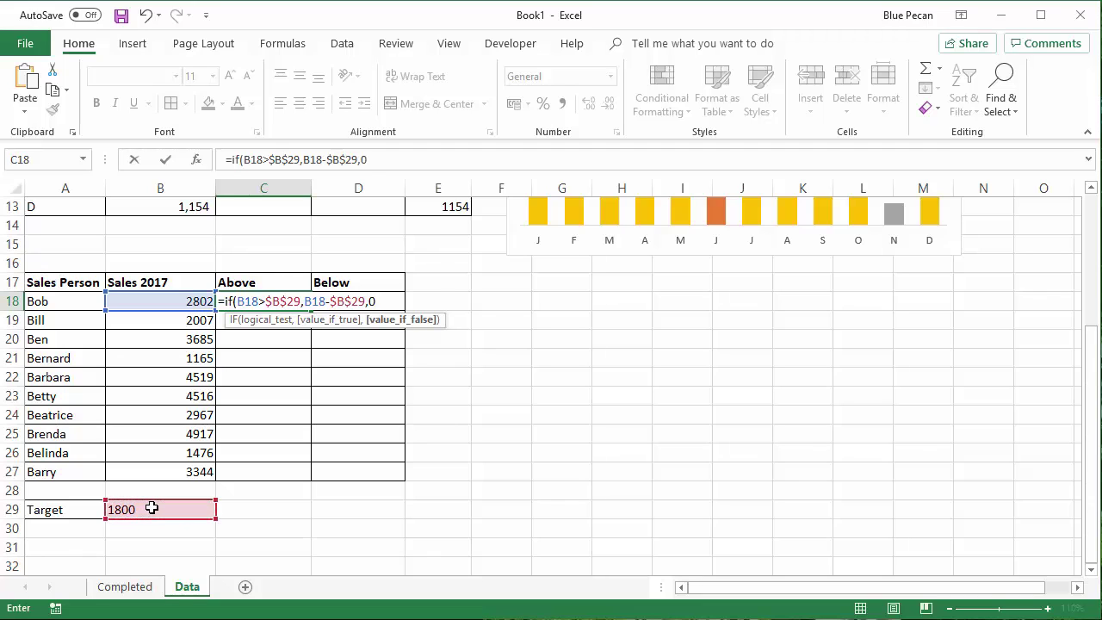
pyautogui.write(')')
pyautogui.press('Return')
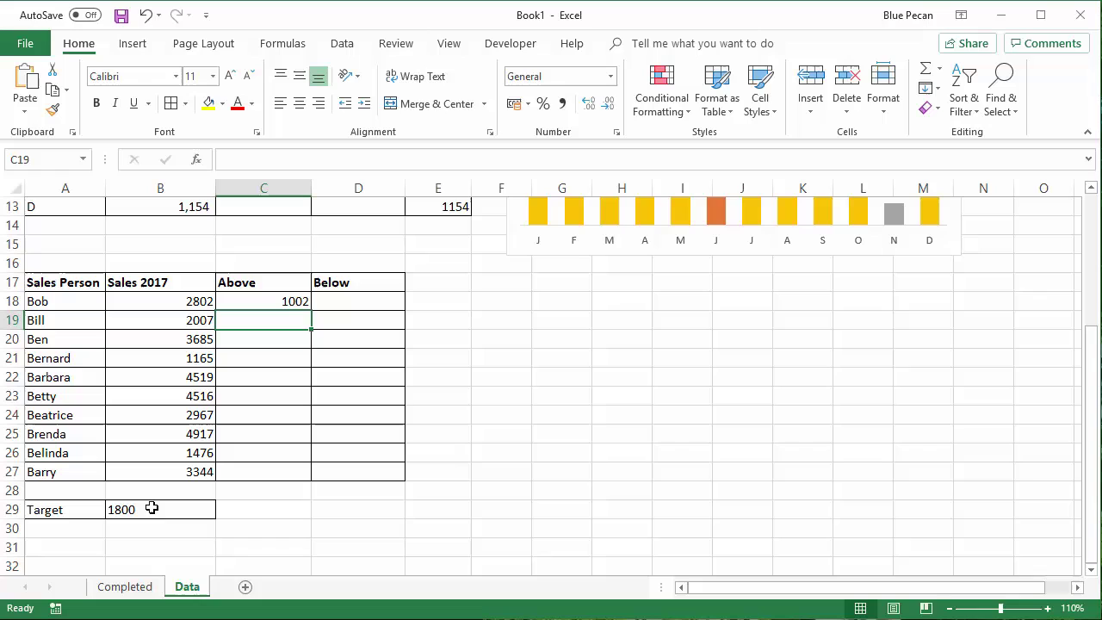
# - Fill the Above formula from C18 down through C27
pyautogui.click(302, 303)
pyautogui.click(307, 312)
pyautogui.click(302, 301)
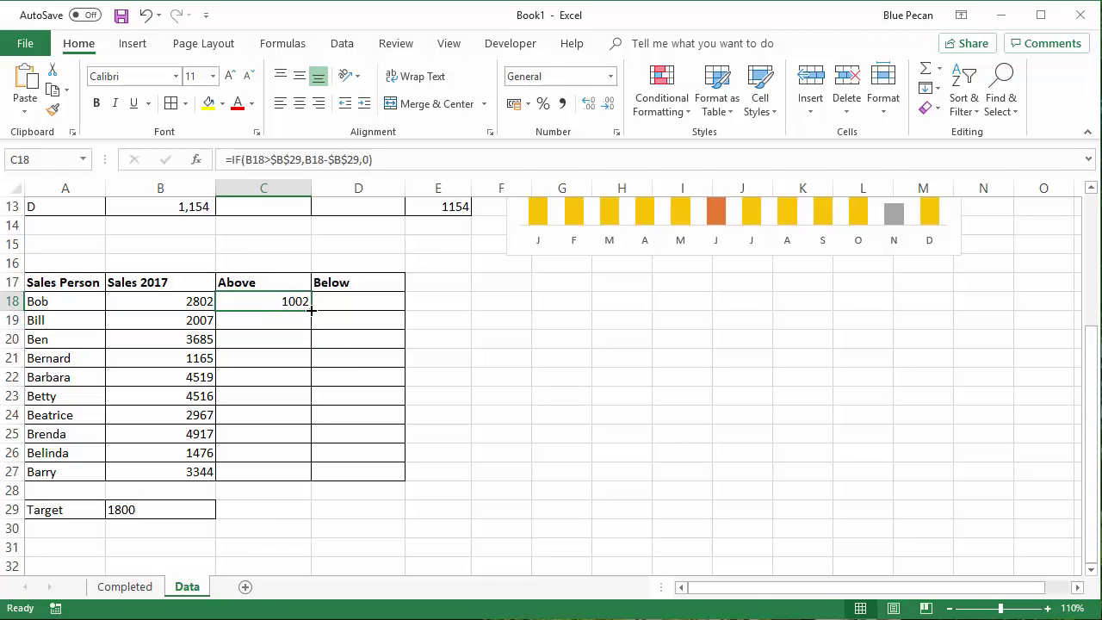
pyautogui.doubleClick(310, 310)
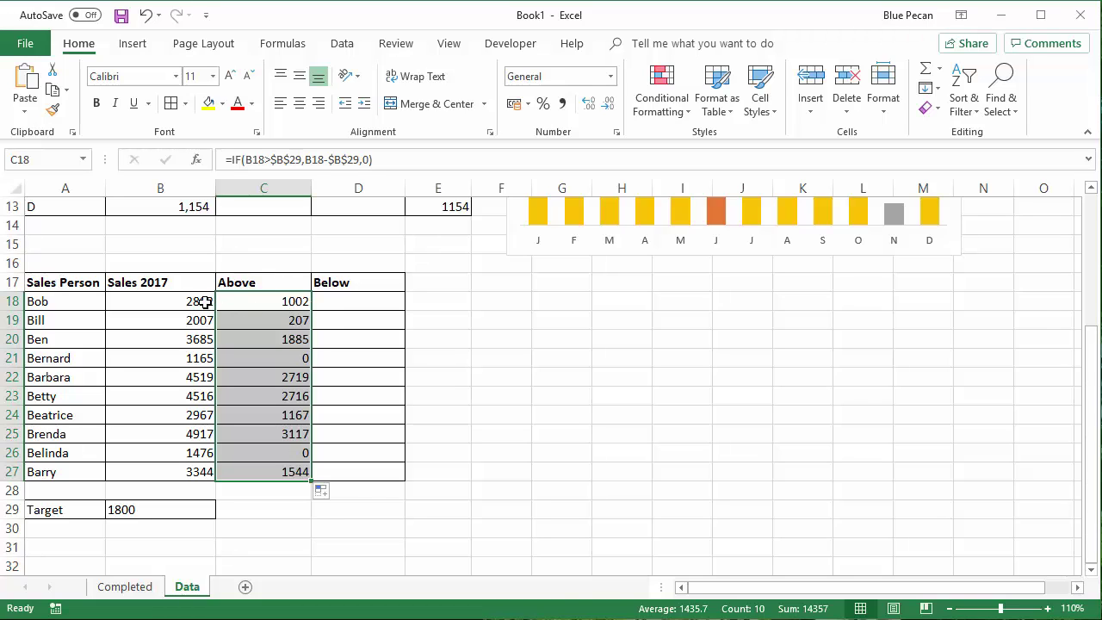
# - Enter the formula =IF(B18<$B$29,B18-$B$29,0) in cell D18 of the Below column and fill it down through D27
pyautogui.press('Right')
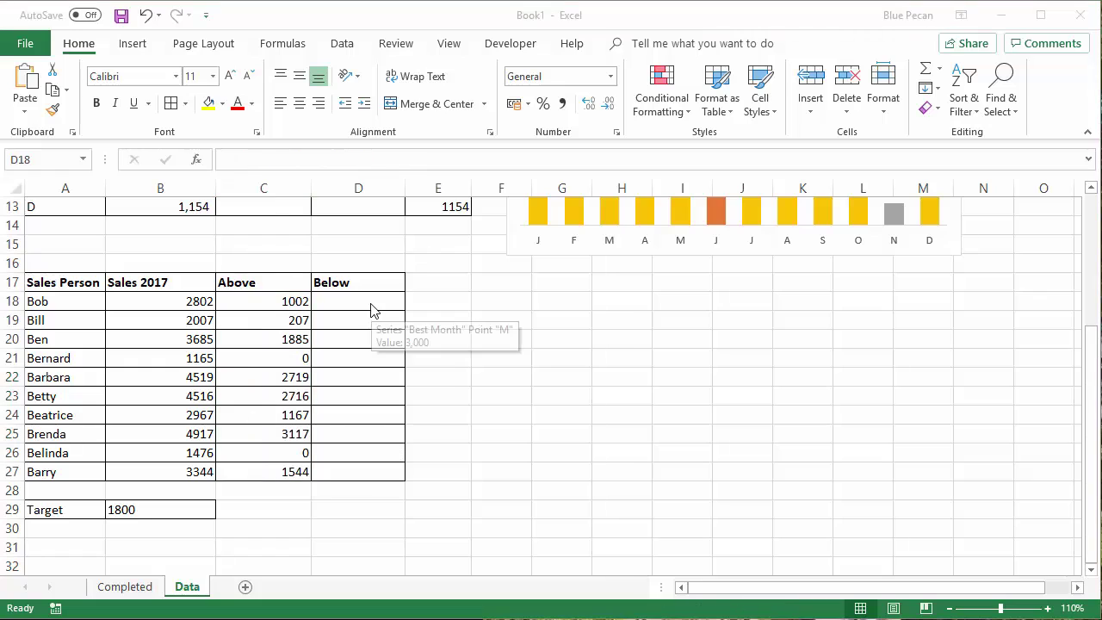
pyautogui.write('=')
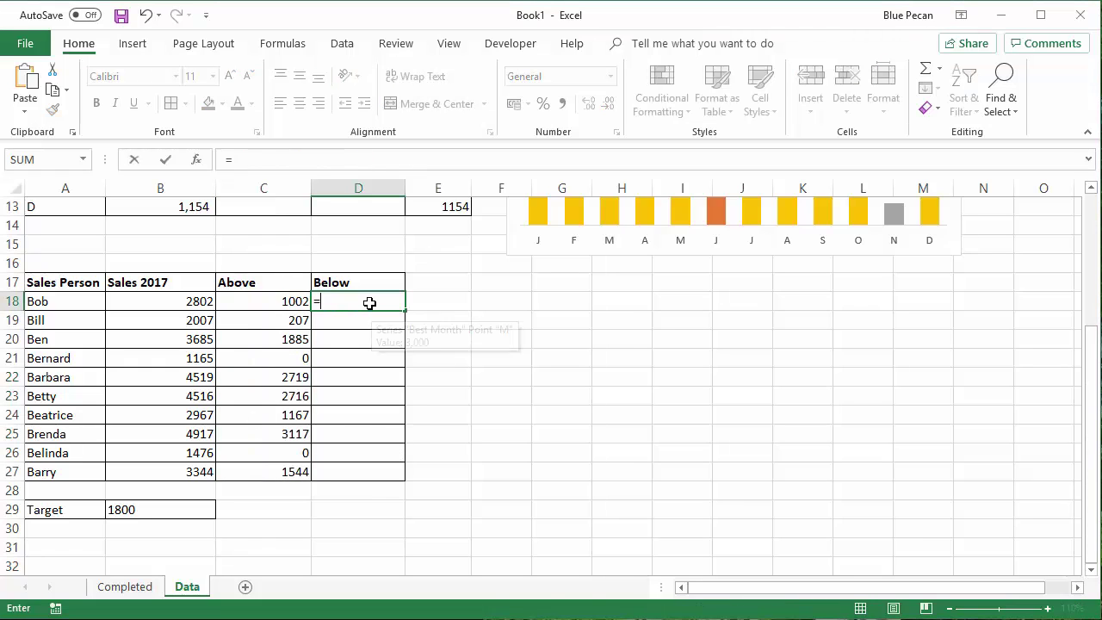
pyautogui.write('if(')
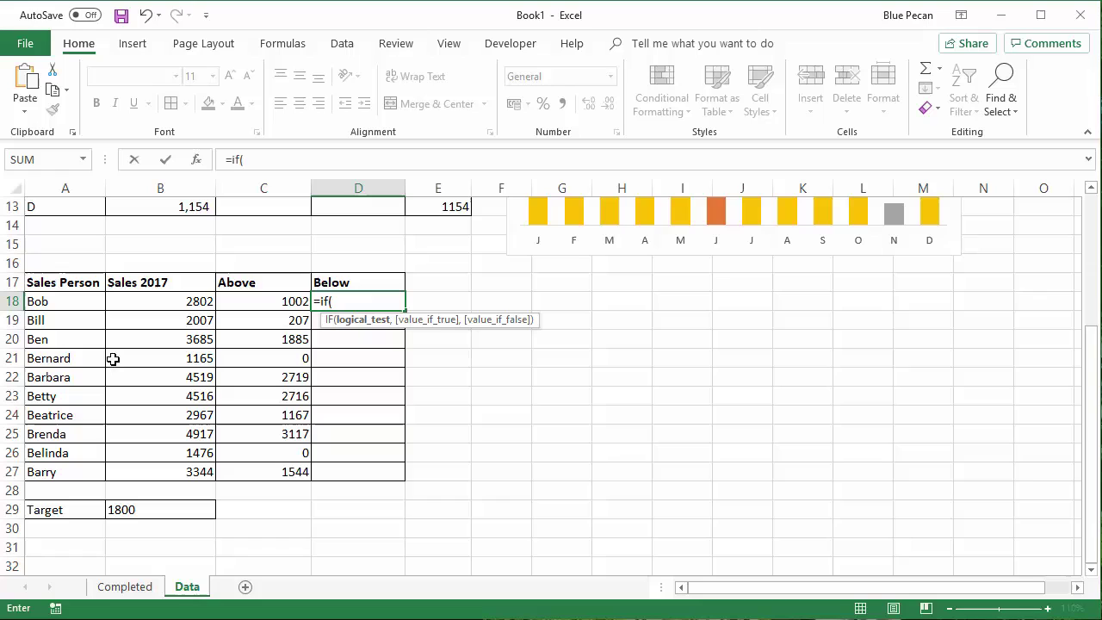
pyautogui.click(199, 299)
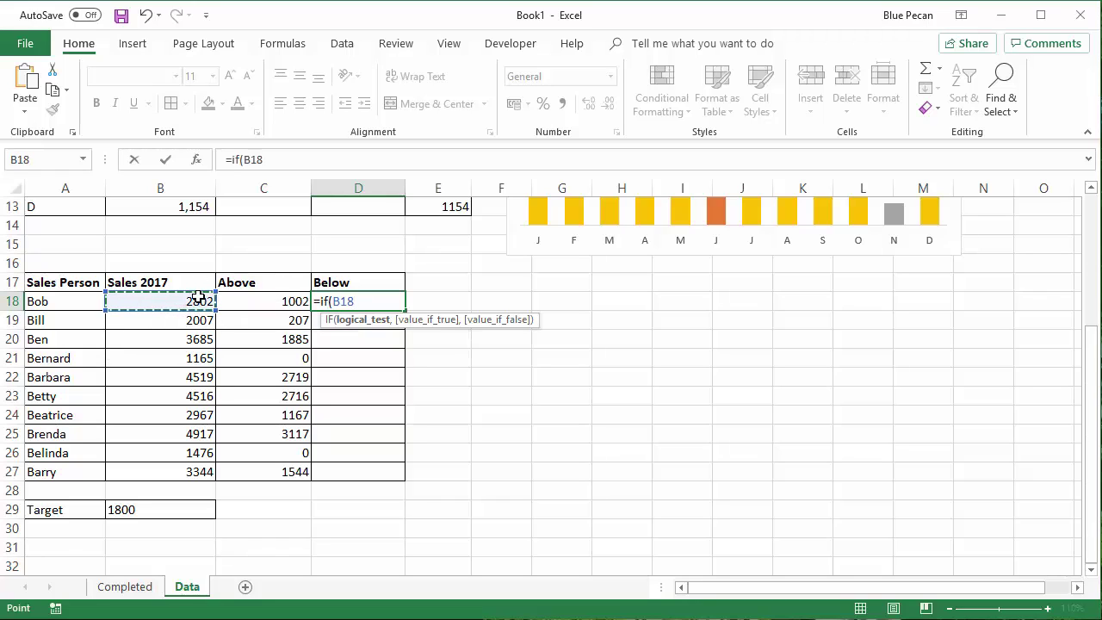
pyautogui.write('<')
pyautogui.click(137, 509)
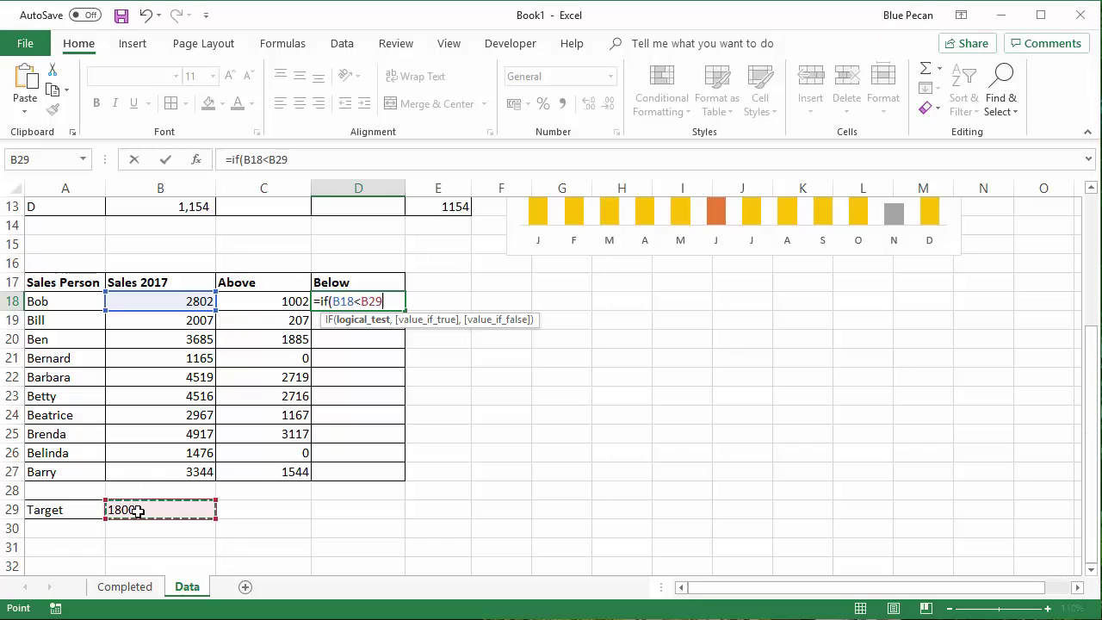
pyautogui.press('F4')
pyautogui.write(',')
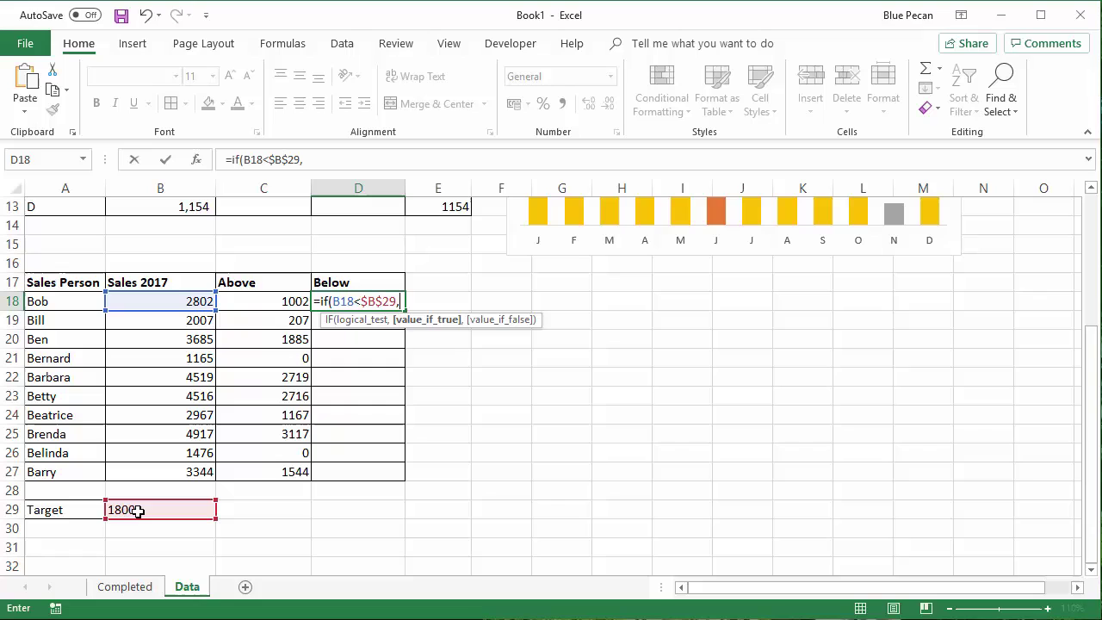
pyautogui.click(161, 303)
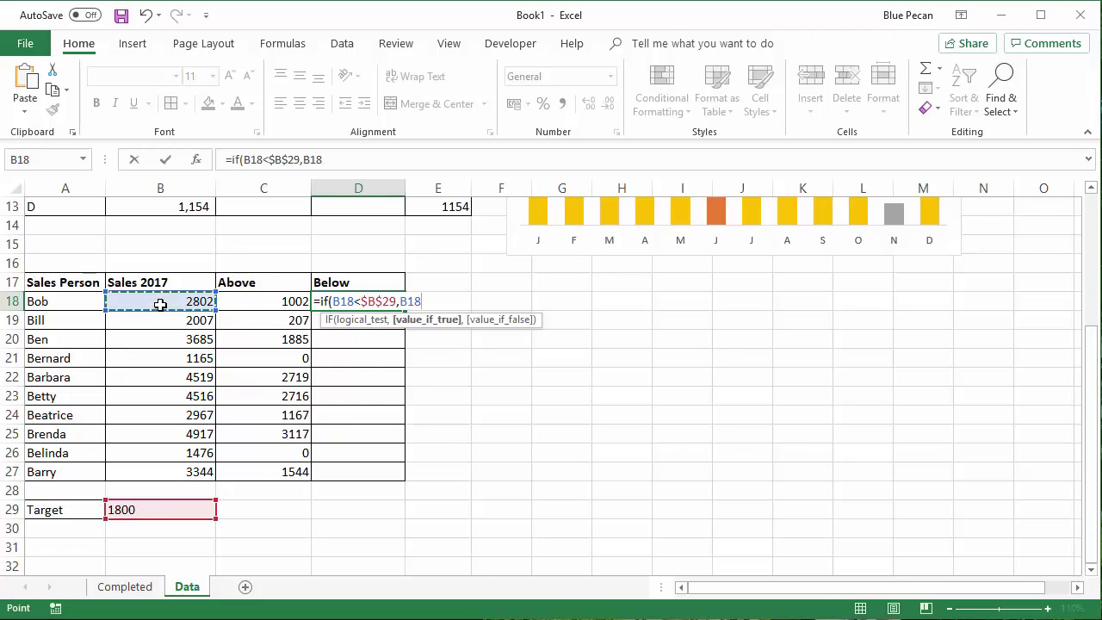
pyautogui.write('-')
pyautogui.click(133, 510)
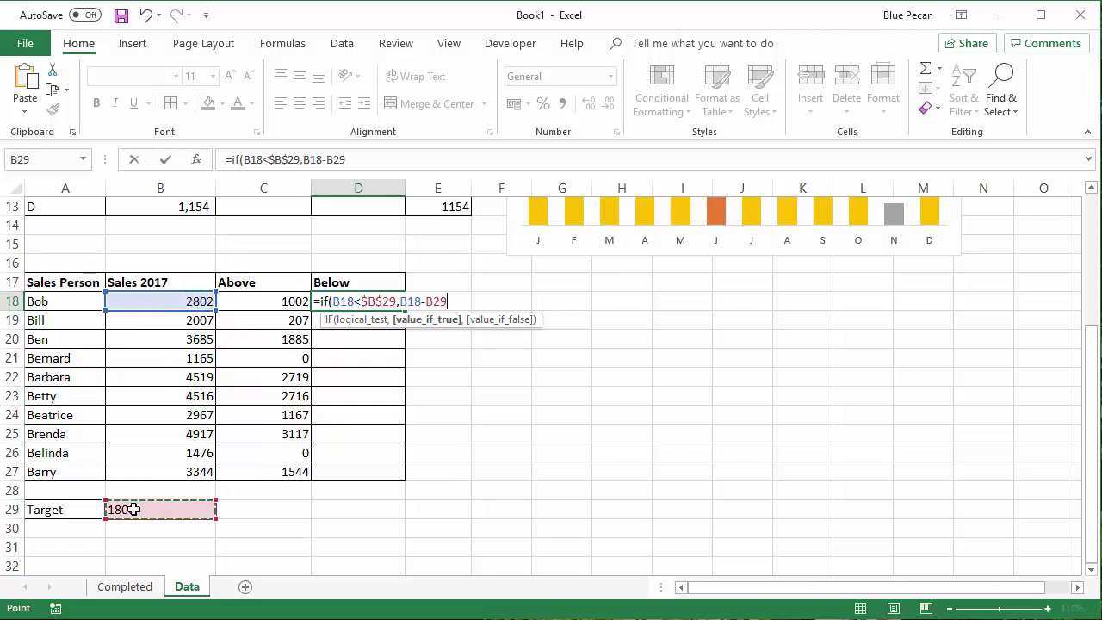
pyautogui.press('F4')
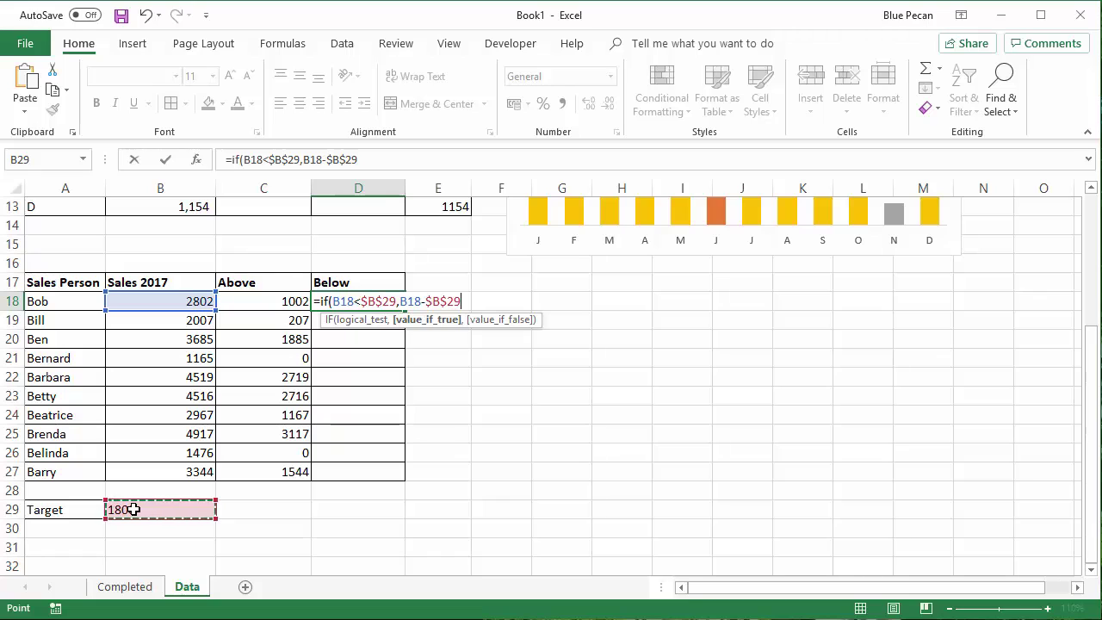
pyautogui.write(',0)')
pyautogui.press('Return')
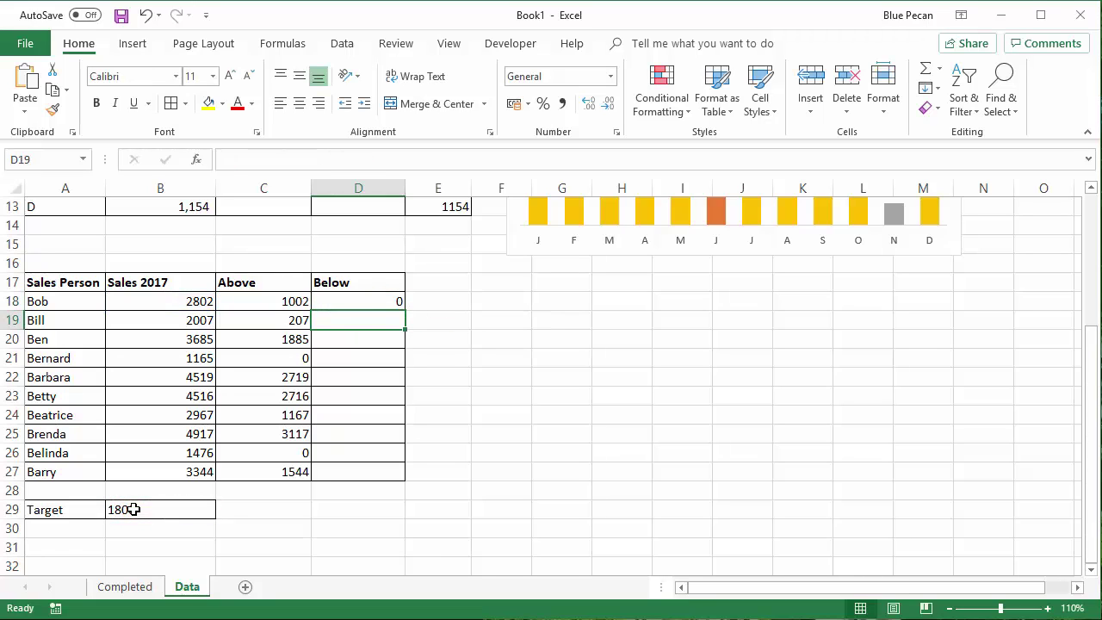
pyautogui.click(373, 301)
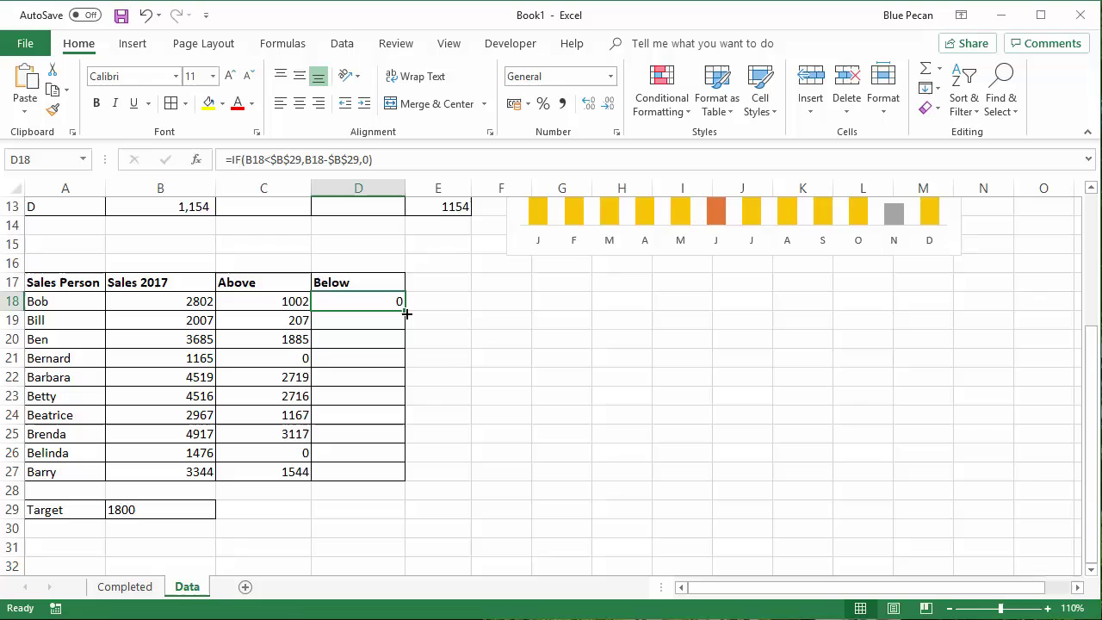
pyautogui.doubleClick(404, 310)
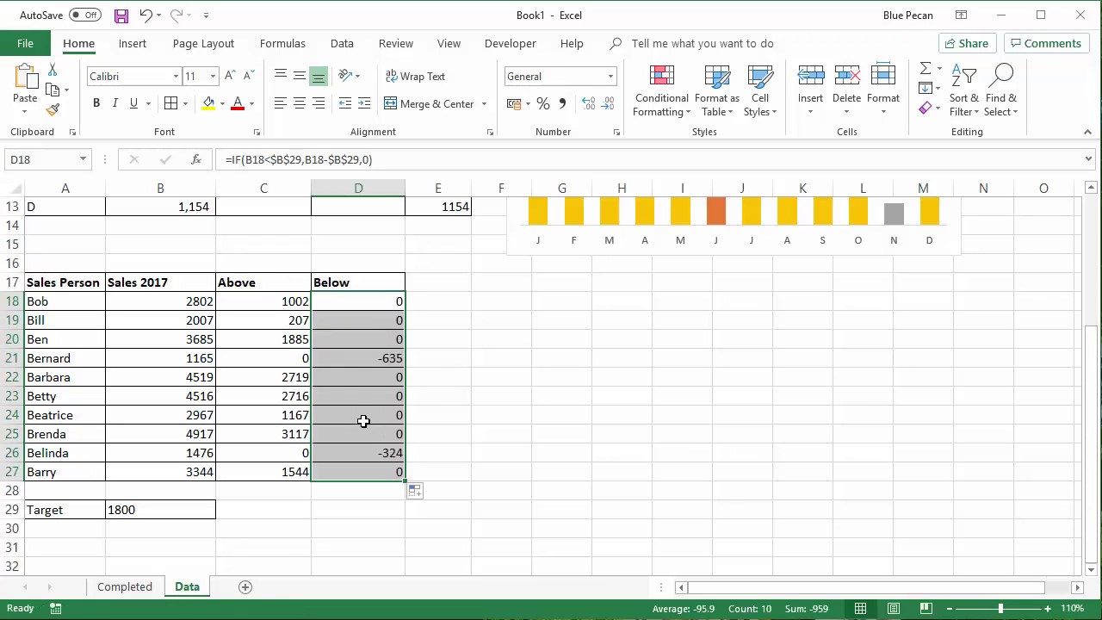
# - Copy the number formatting of Best Month cell C2 onto the Above and Below cells C18:D27 with Format Painter
pyautogui.scroll(4, 434, 304)
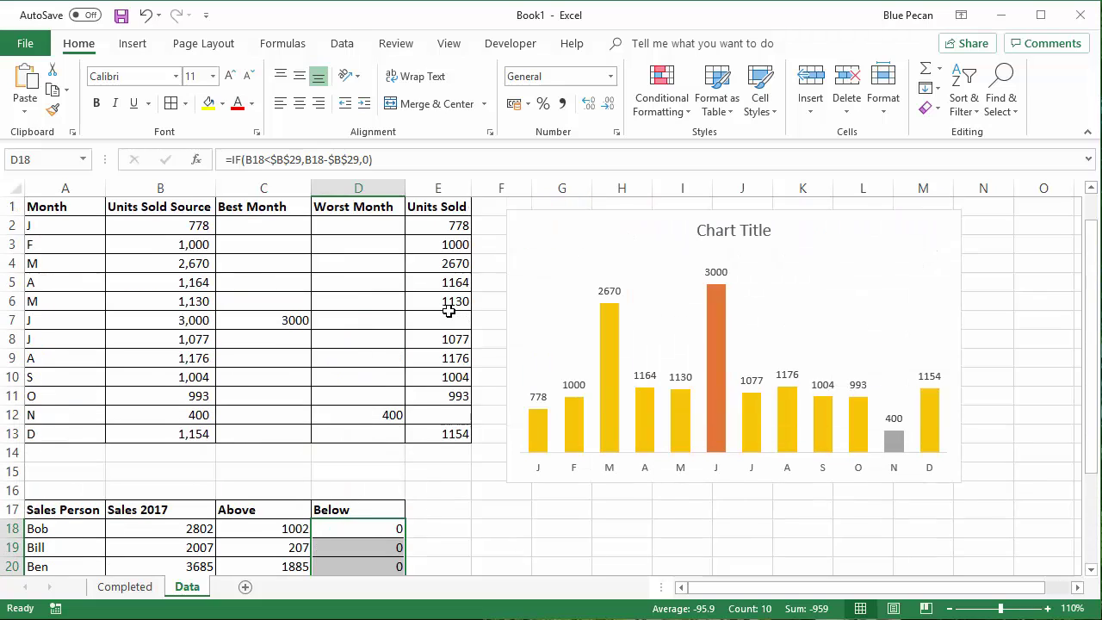
pyautogui.click(268, 228)
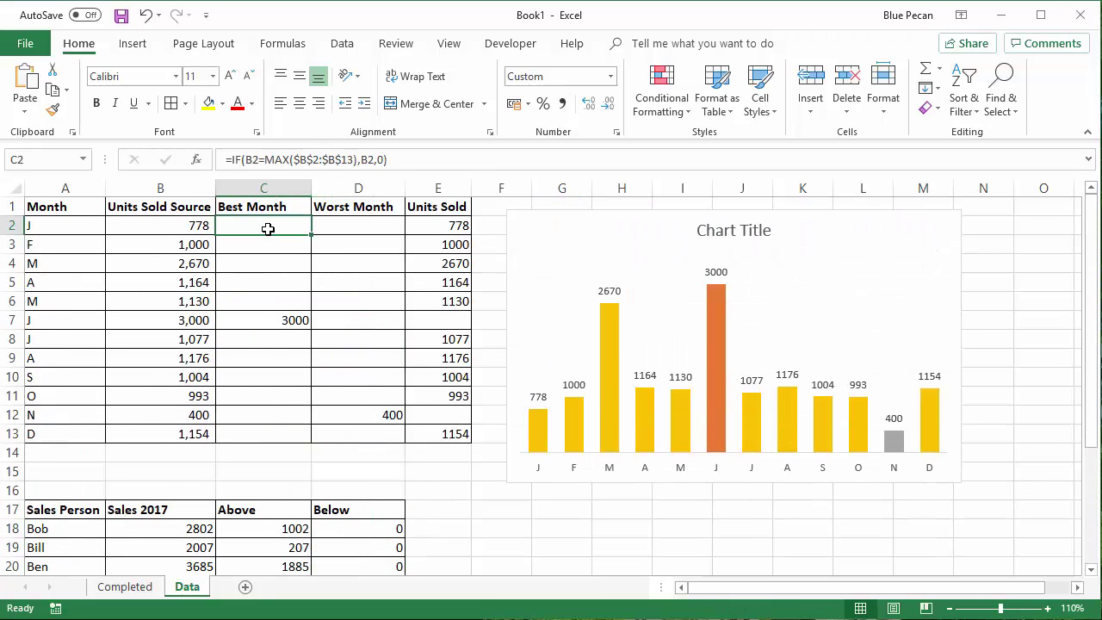
pyautogui.click(53, 109)
pyautogui.scroll(-5, 266, 266)
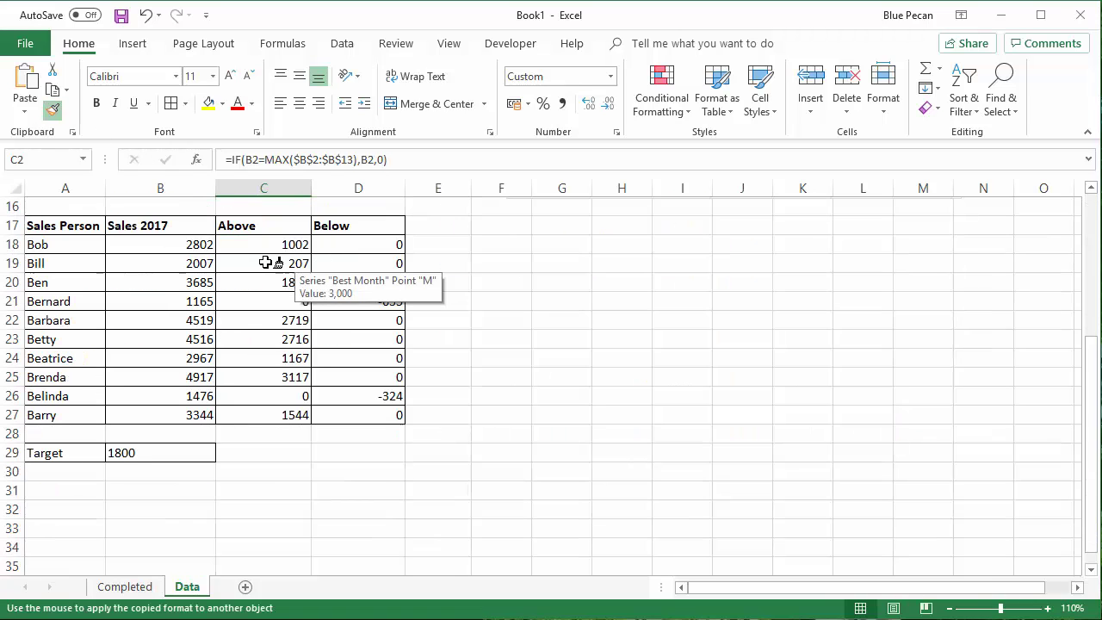
pyautogui.moveTo(257, 244)
pyautogui.mouseDown()
pyautogui.moveTo(369, 239)
pyautogui.moveTo(347, 327)
pyautogui.moveTo(361, 405)
pyautogui.mouseUp()
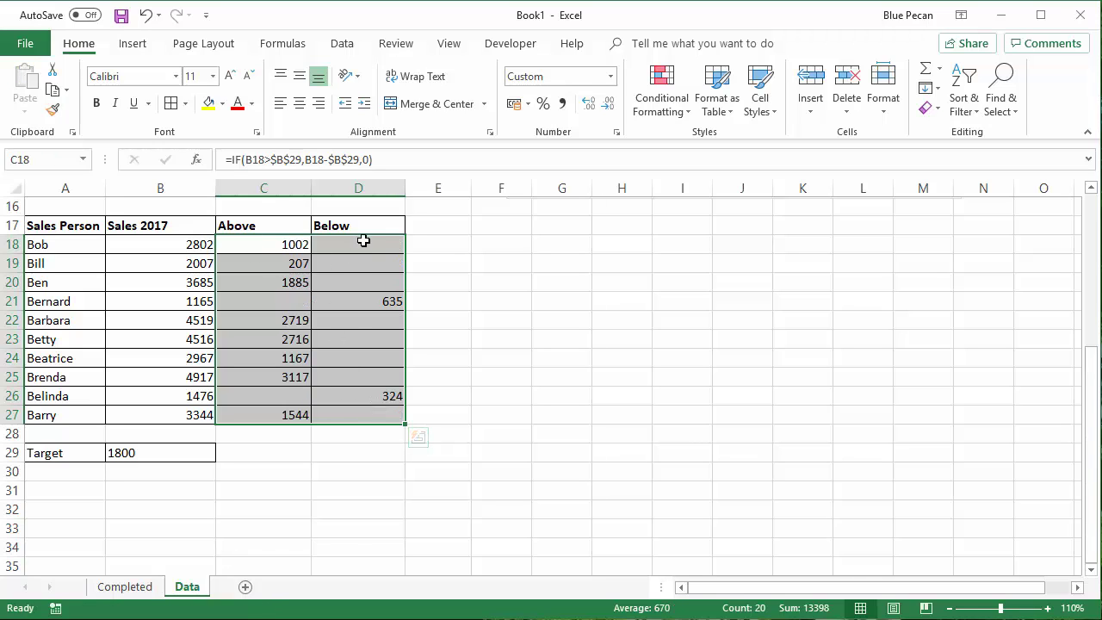
# - Insert a 2-D clustered column chart from the sales person table and place it directly beneath the monthly chart
pyautogui.scroll(4, 535, 332)
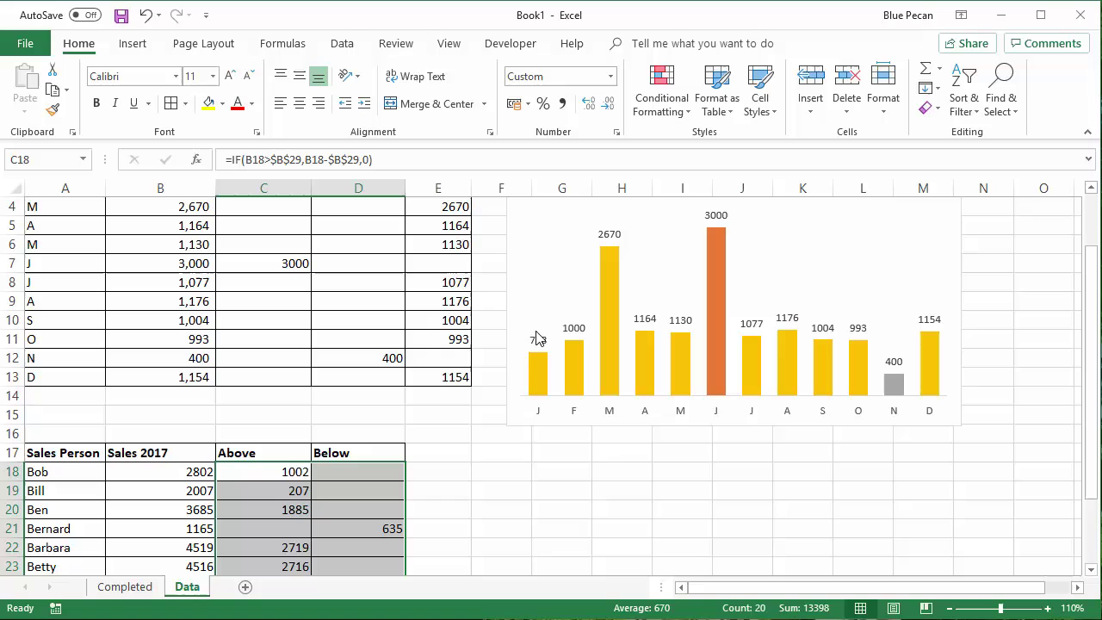
pyautogui.scroll(-3, 535, 331)
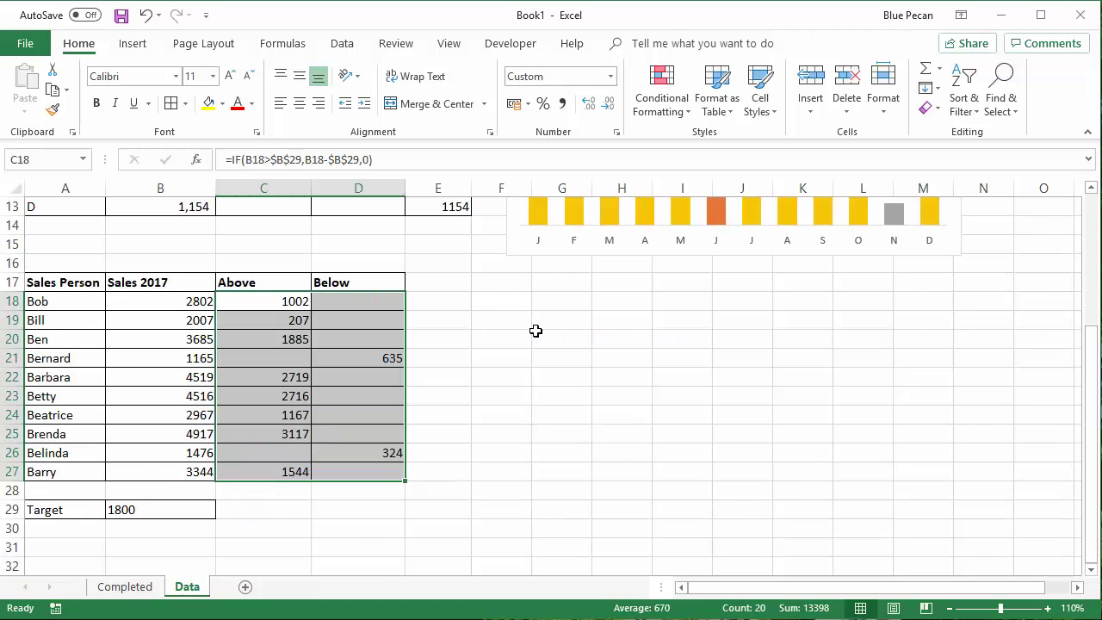
pyautogui.scroll(2, 536, 330)
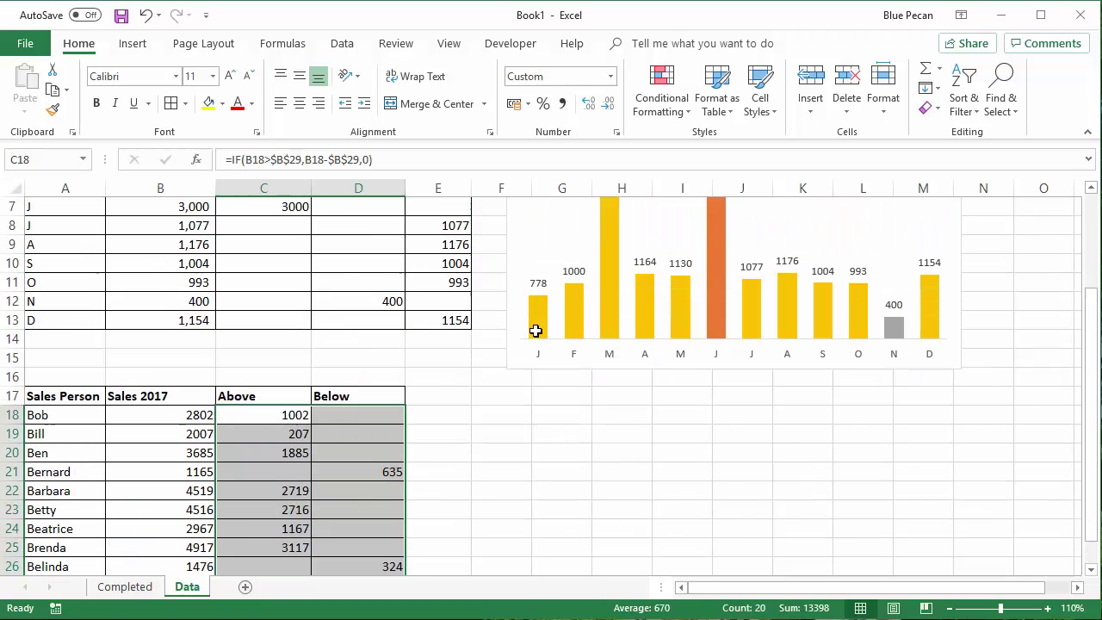
pyautogui.click(161, 457)
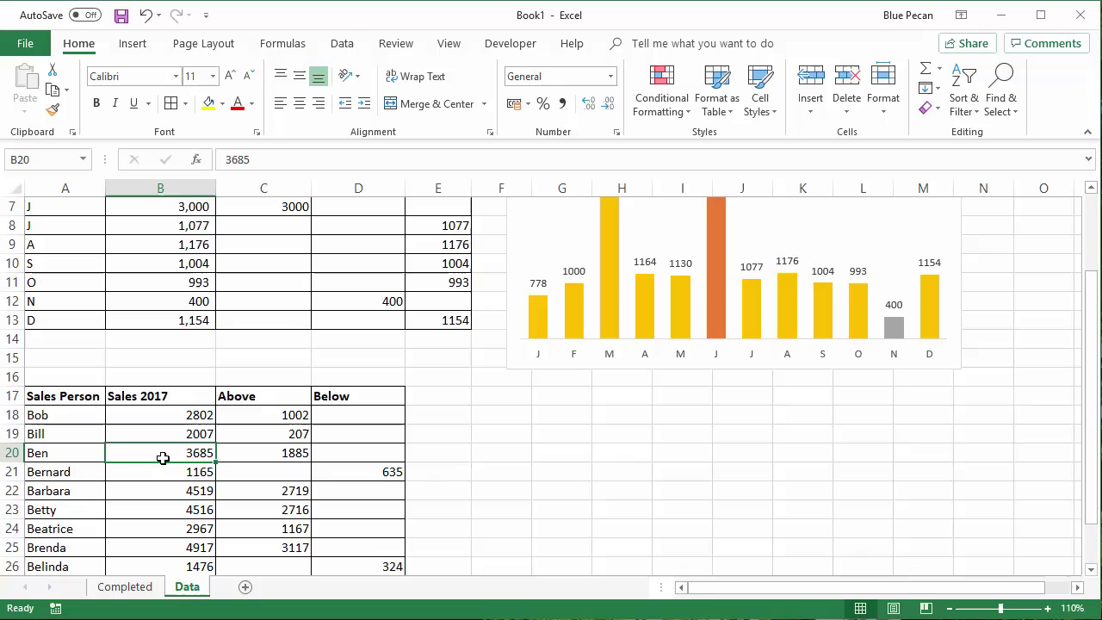
pyautogui.click(126, 44)
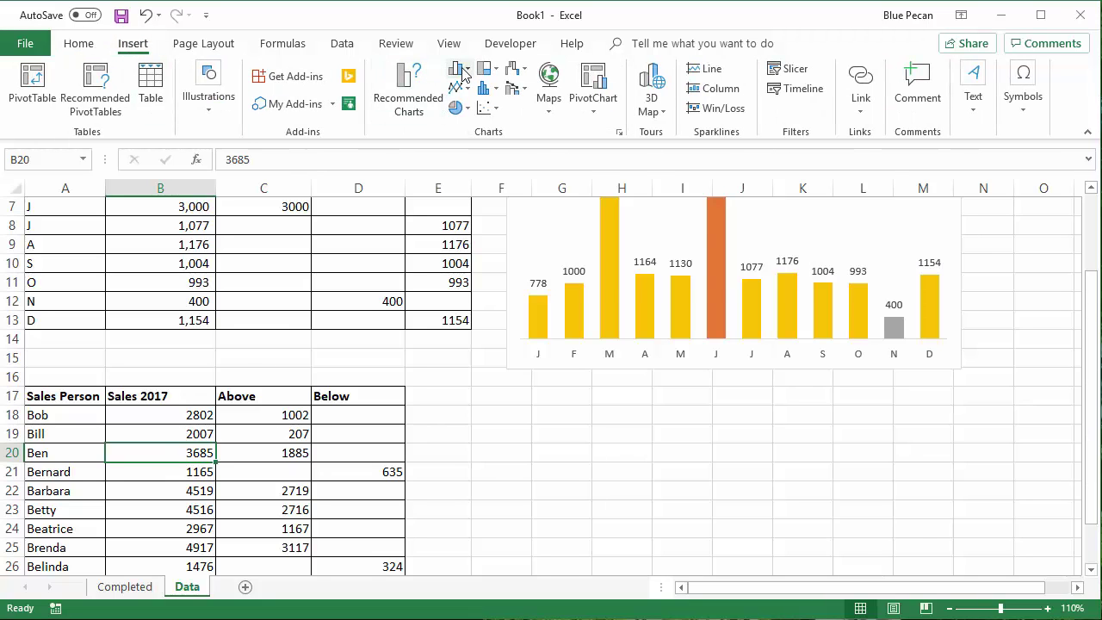
pyautogui.click(460, 70)
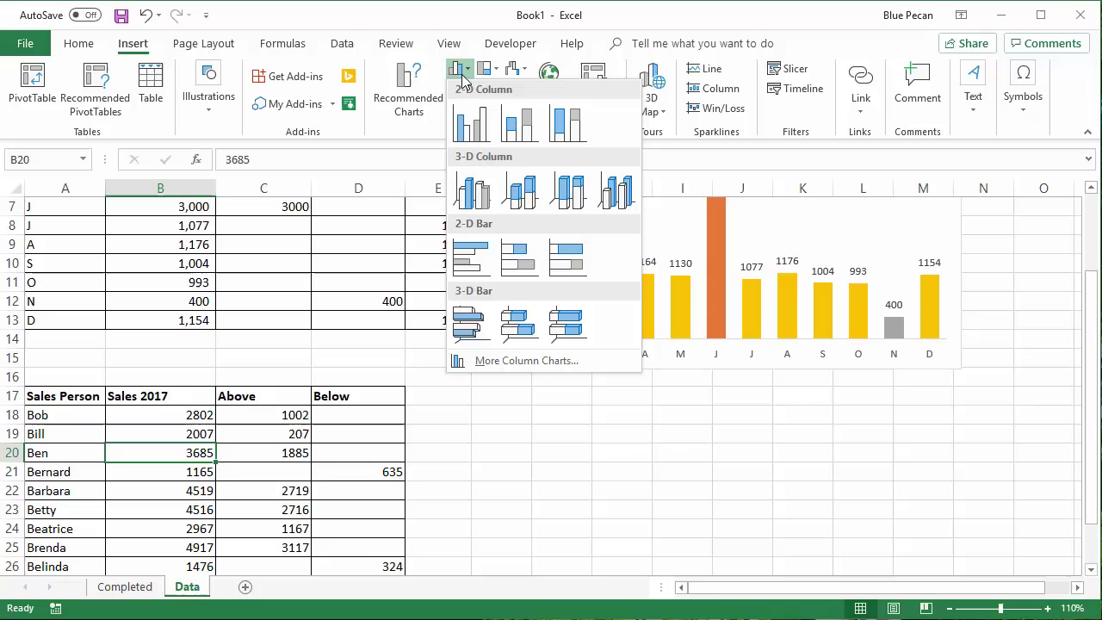
pyautogui.click(478, 128)
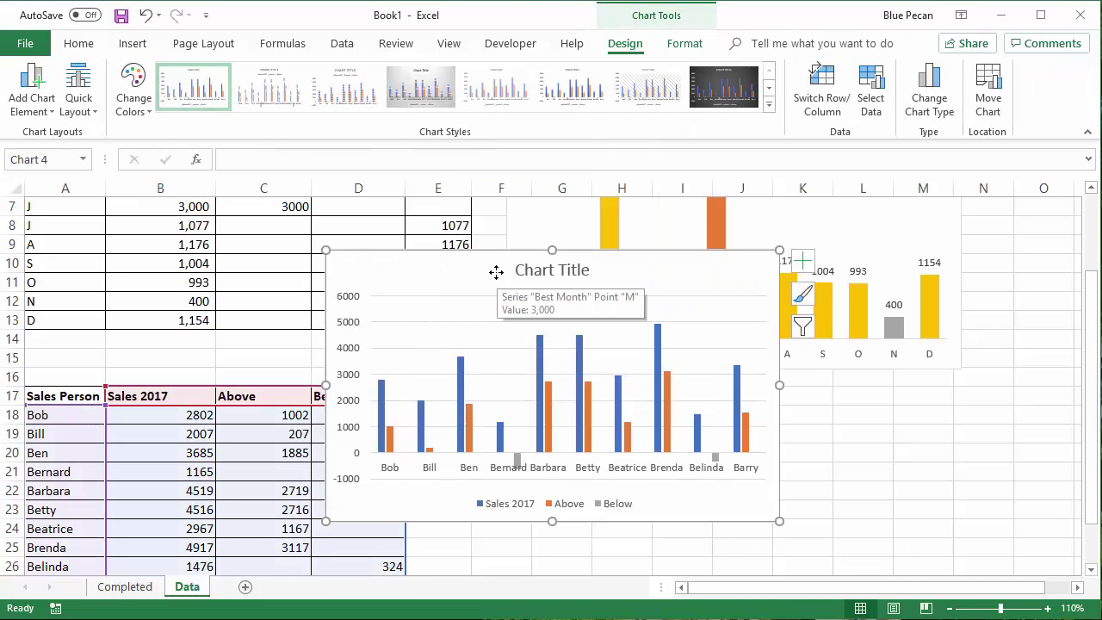
pyautogui.moveTo(491, 270); pyautogui.dragTo(670, 399)
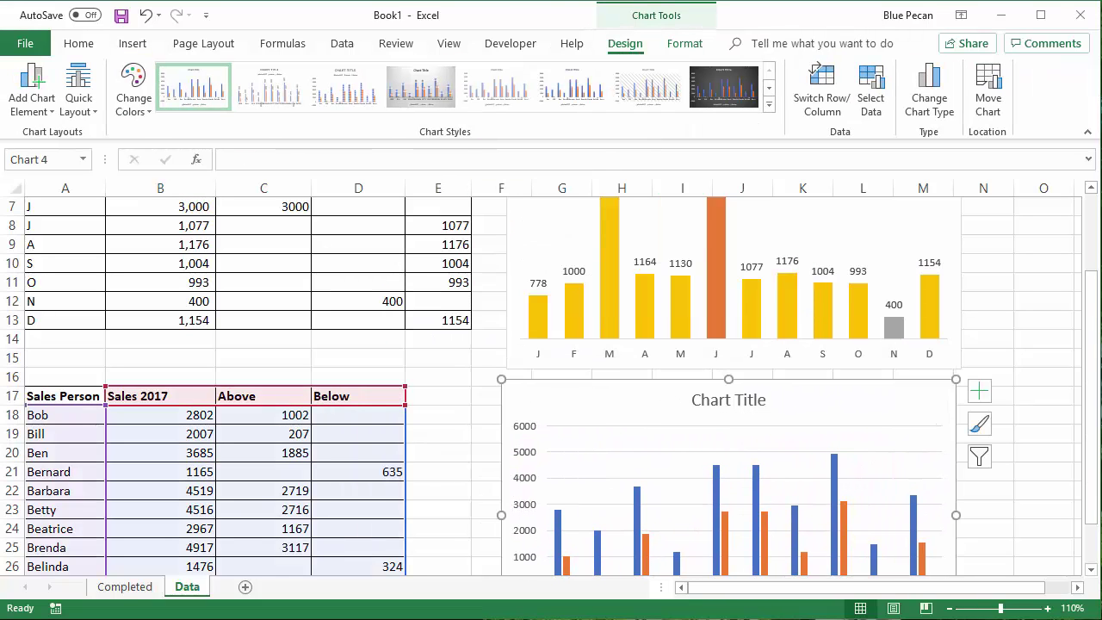
# - Remove the Sales 2017 series from the sales person chart's data source
pyautogui.moveTo(1090, 387); pyautogui.dragTo(1091, 397)
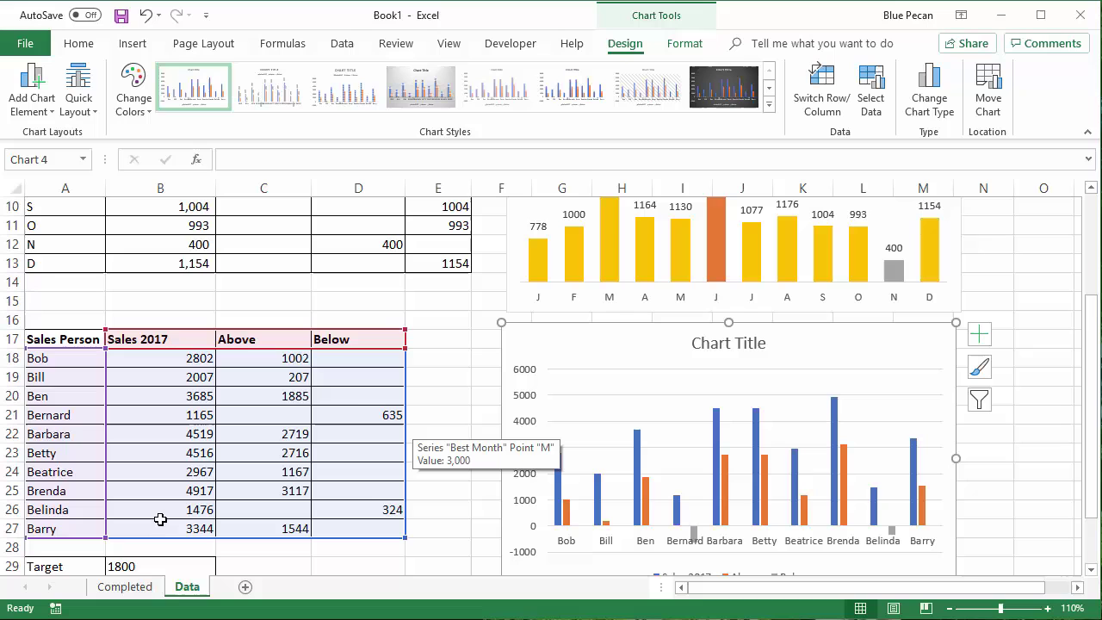
pyautogui.click(871, 99)
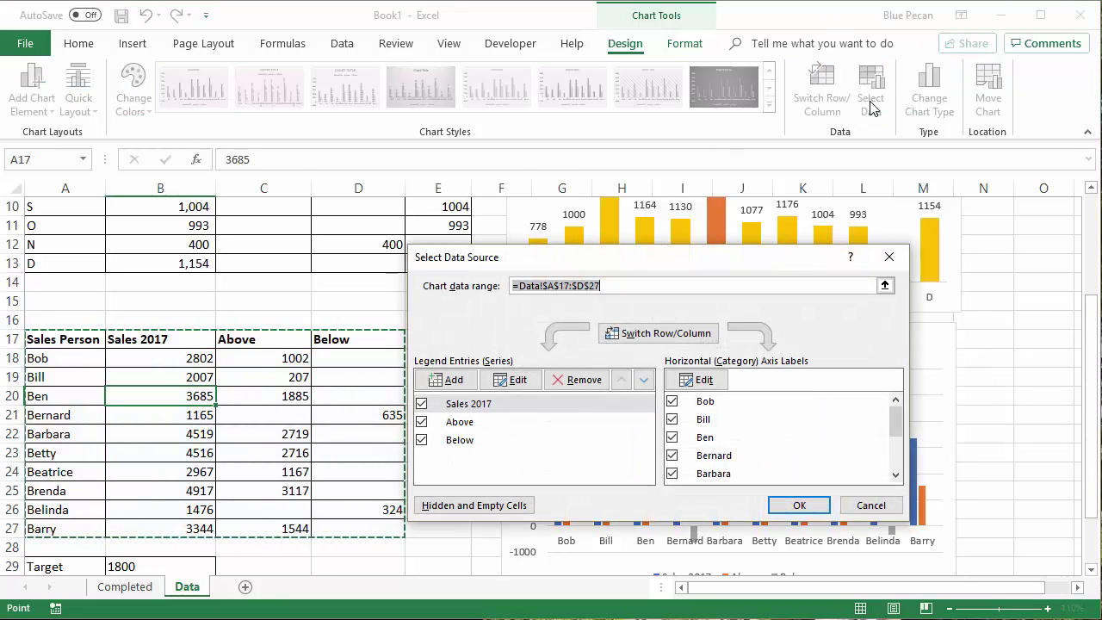
pyautogui.click(444, 405)
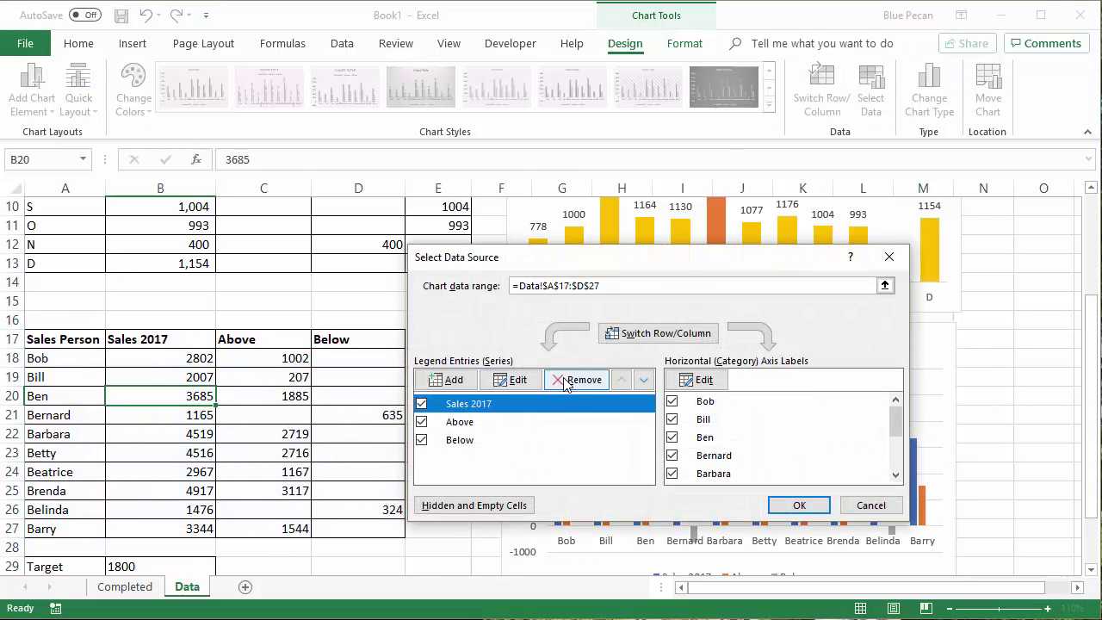
pyautogui.click(577, 379)
pyautogui.click(799, 505)
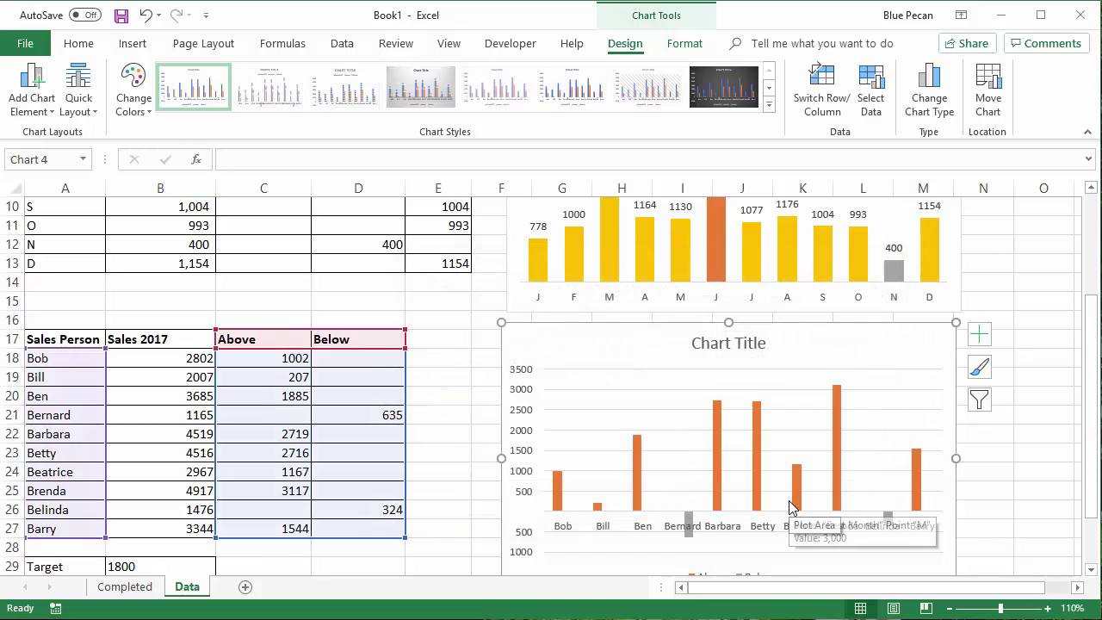
# - Set the Above series' overlap to 100% and its gap width to 77% in the sales person chart
pyautogui.click(716, 478)
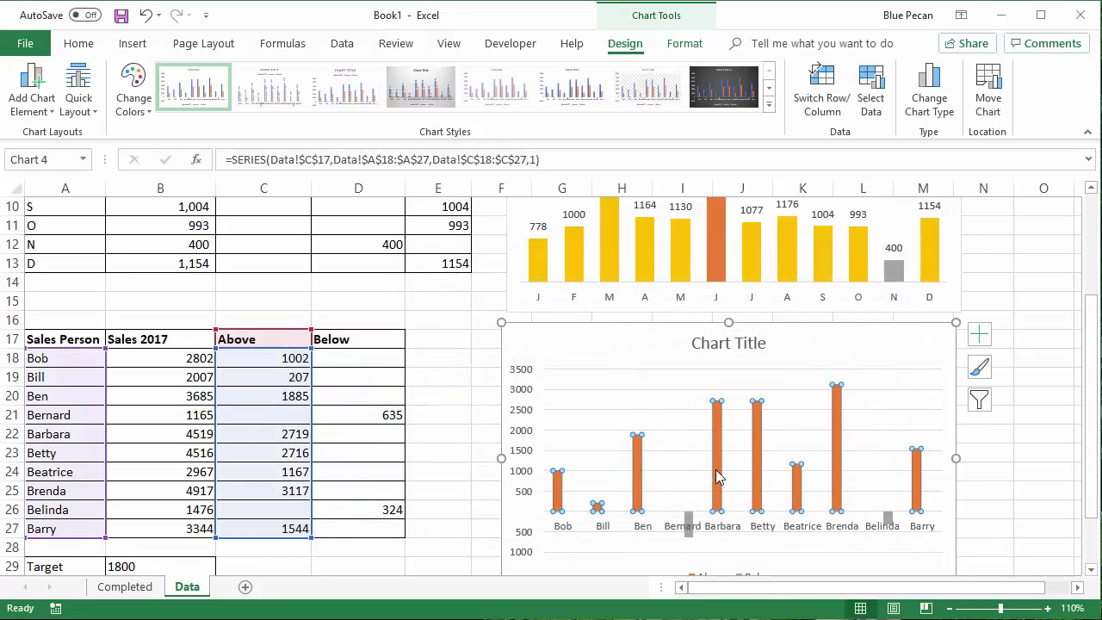
pyautogui.rightClick(718, 478)
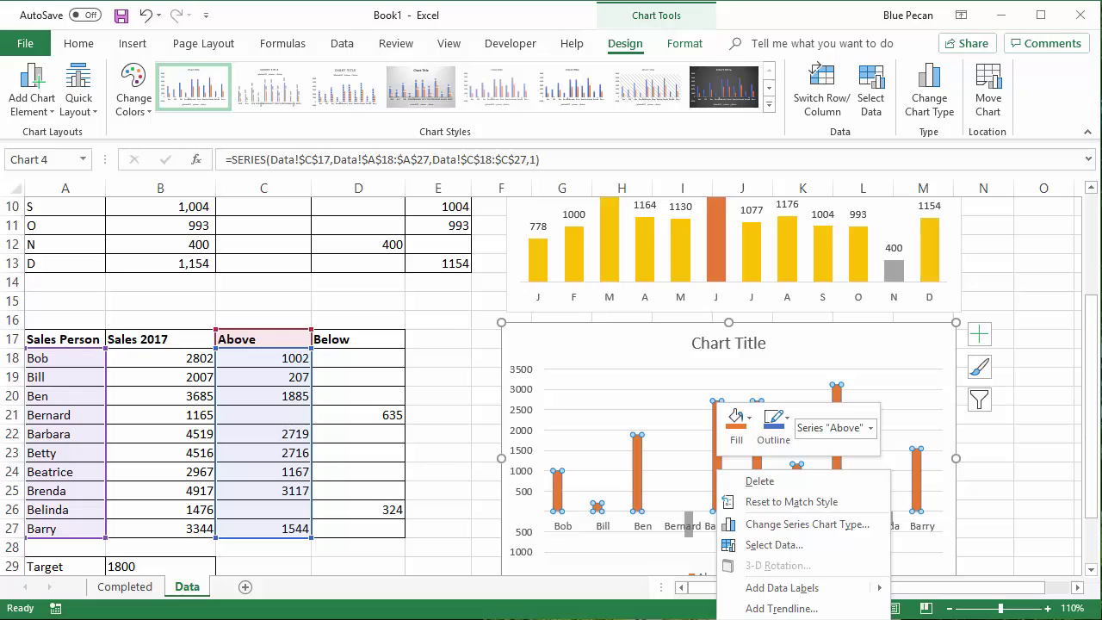
pyautogui.click(781, 619)
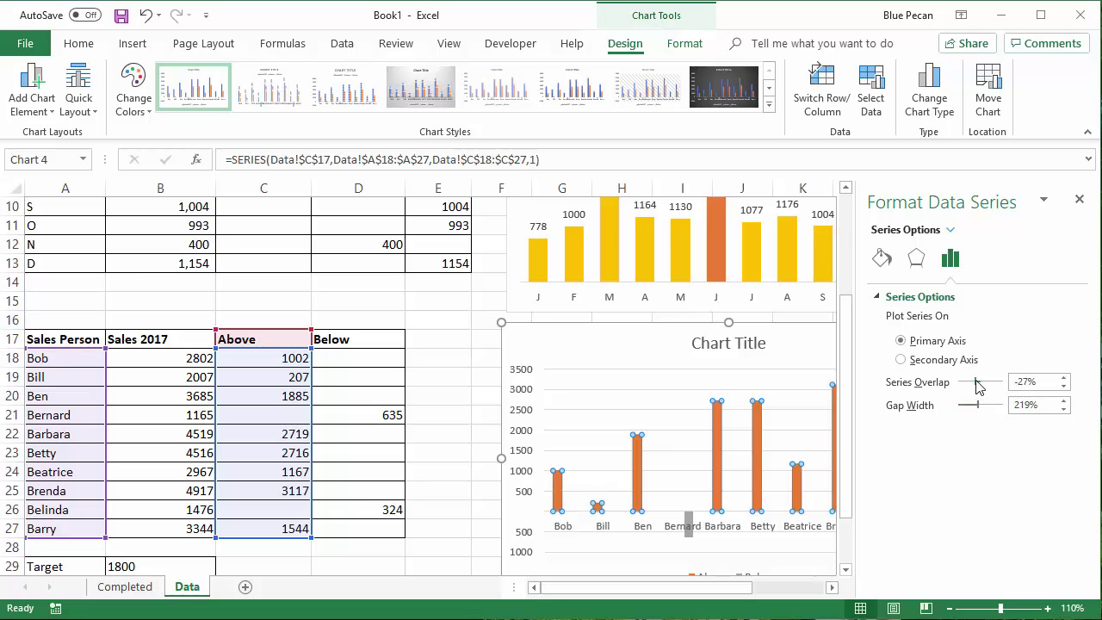
pyautogui.moveTo(978, 385); pyautogui.dragTo(1012, 383)
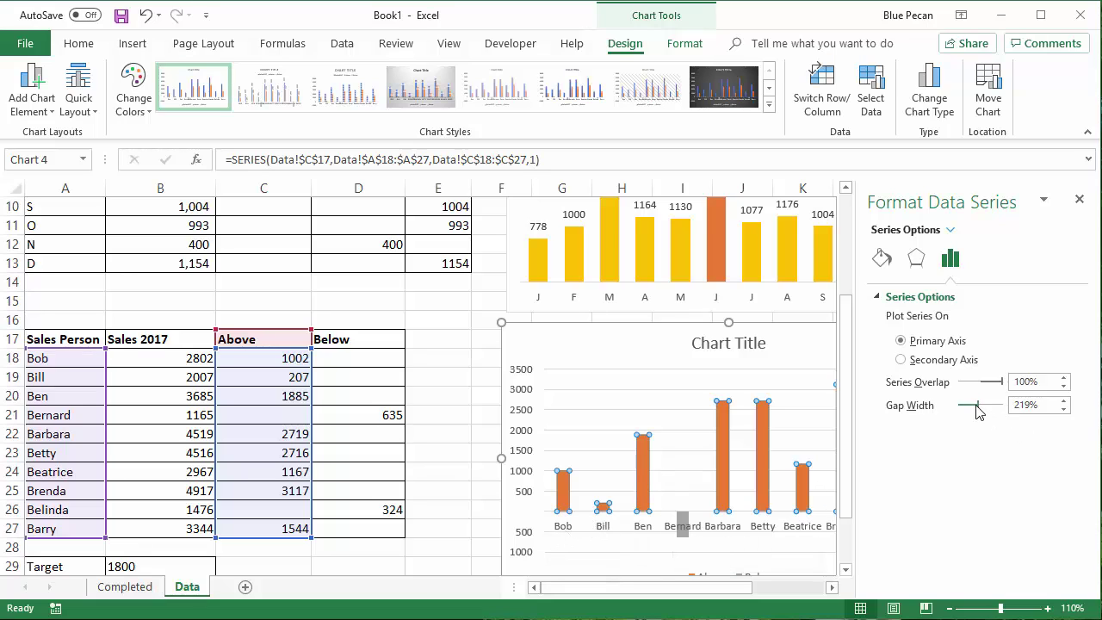
pyautogui.moveTo(982, 413); pyautogui.dragTo(970, 413)
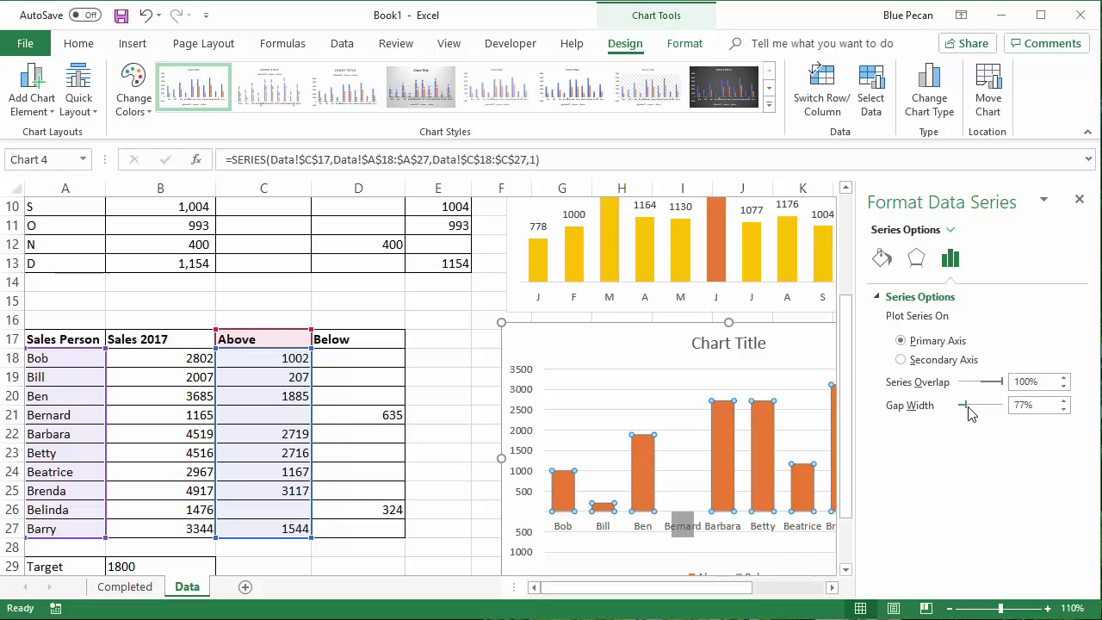
pyautogui.click(1079, 199)
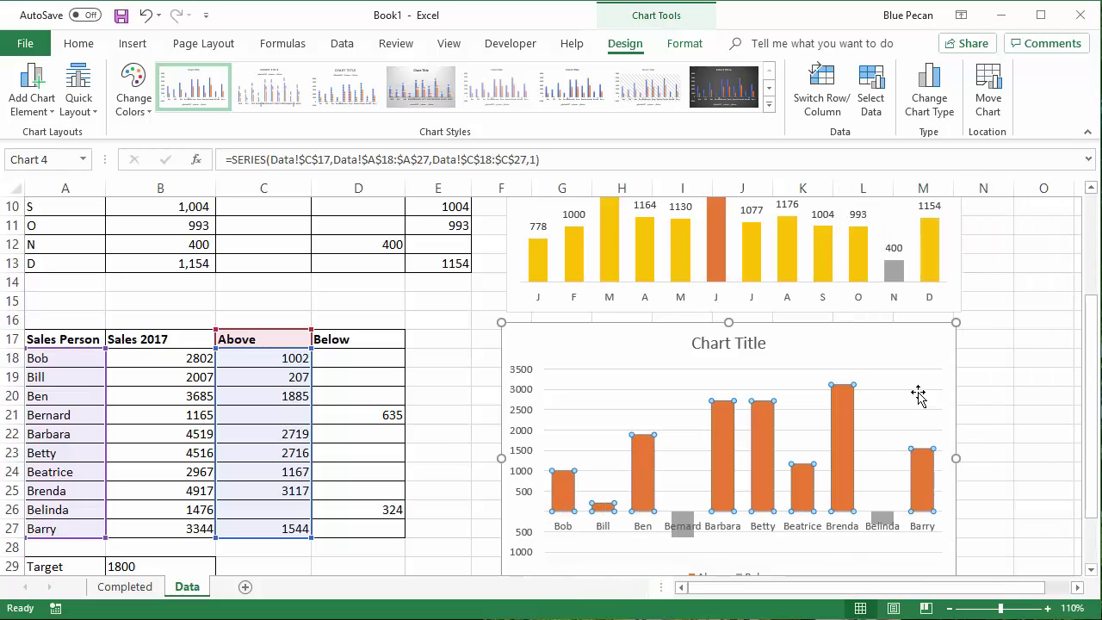
# - Set the label position of the sales person chart's horizontal axis to High
pyautogui.click(734, 534)
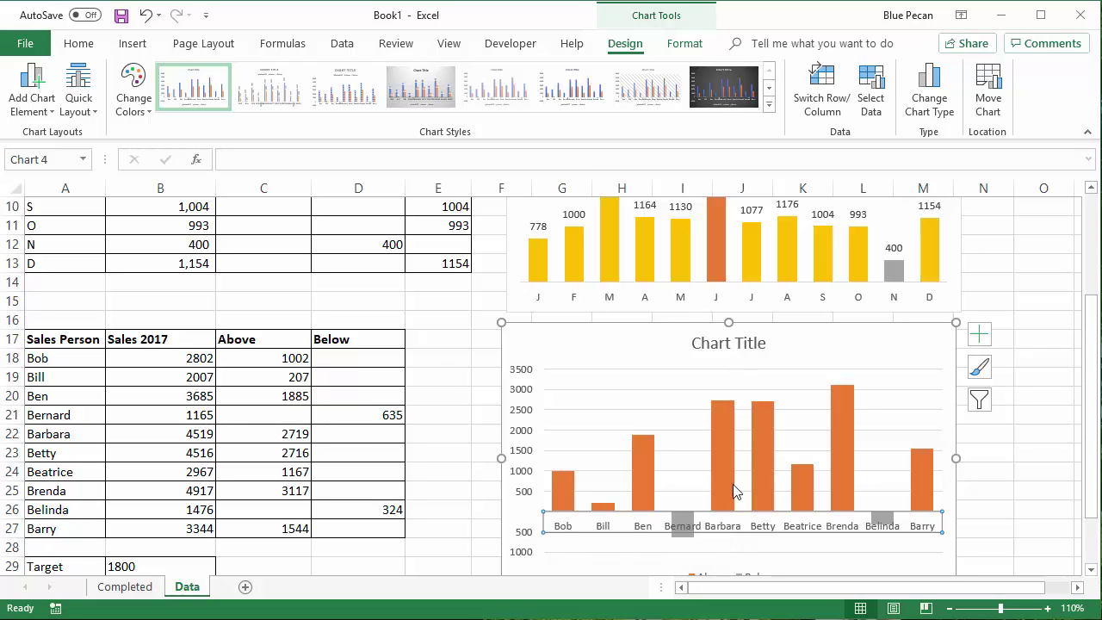
pyautogui.rightClick(727, 533)
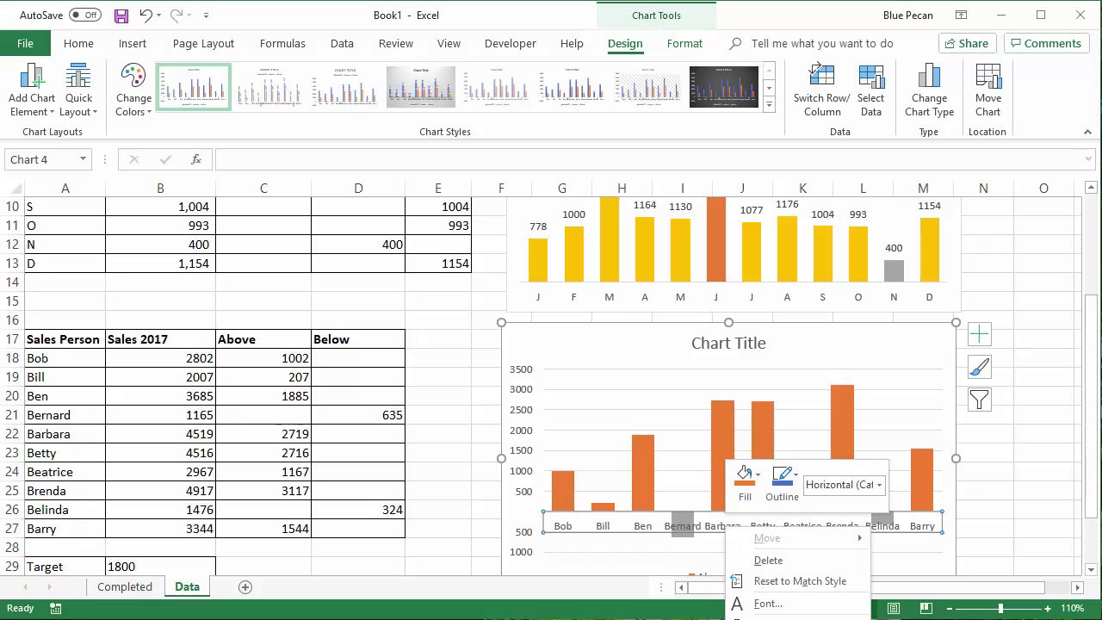
pyautogui.click(775, 619)
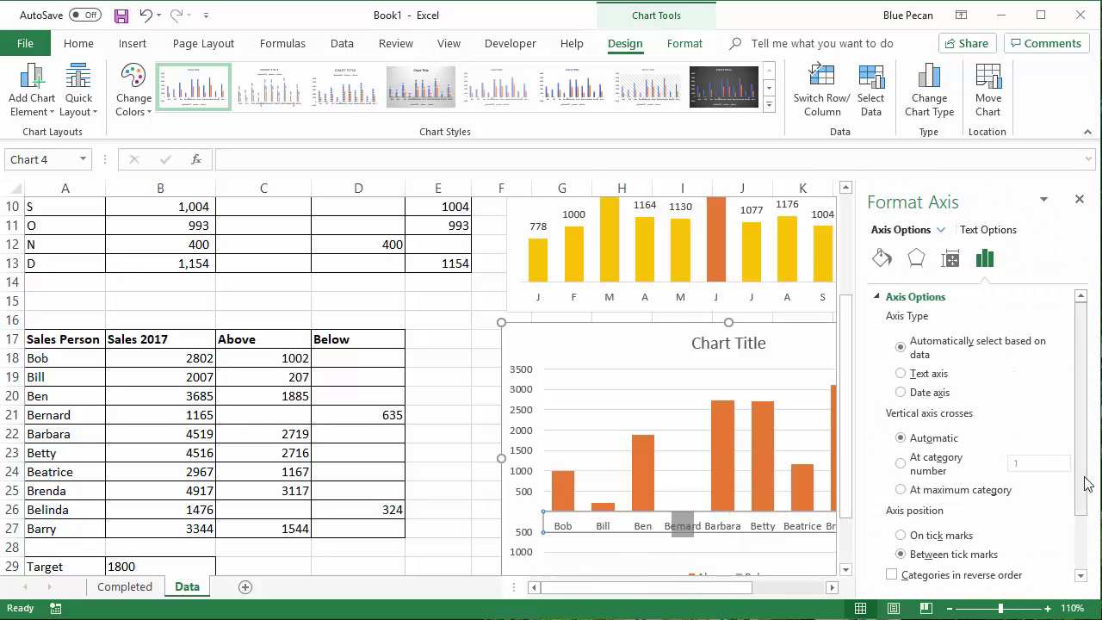
pyautogui.moveTo(1083, 482); pyautogui.dragTo(1075, 553)
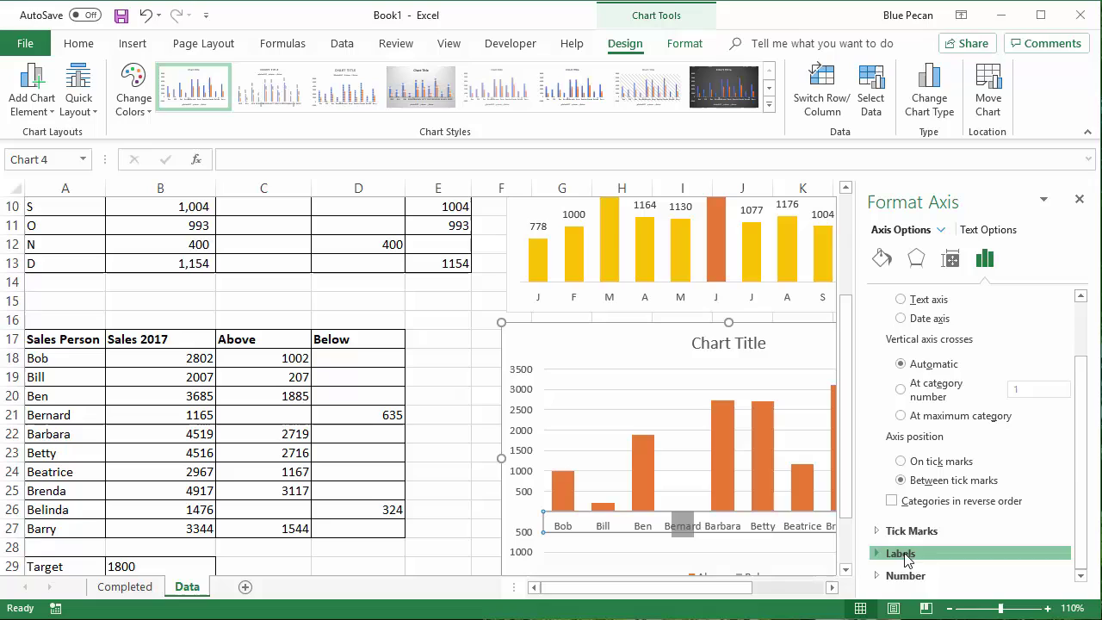
pyautogui.click(900, 552)
pyautogui.moveTo(1082, 482); pyautogui.dragTo(1080, 561)
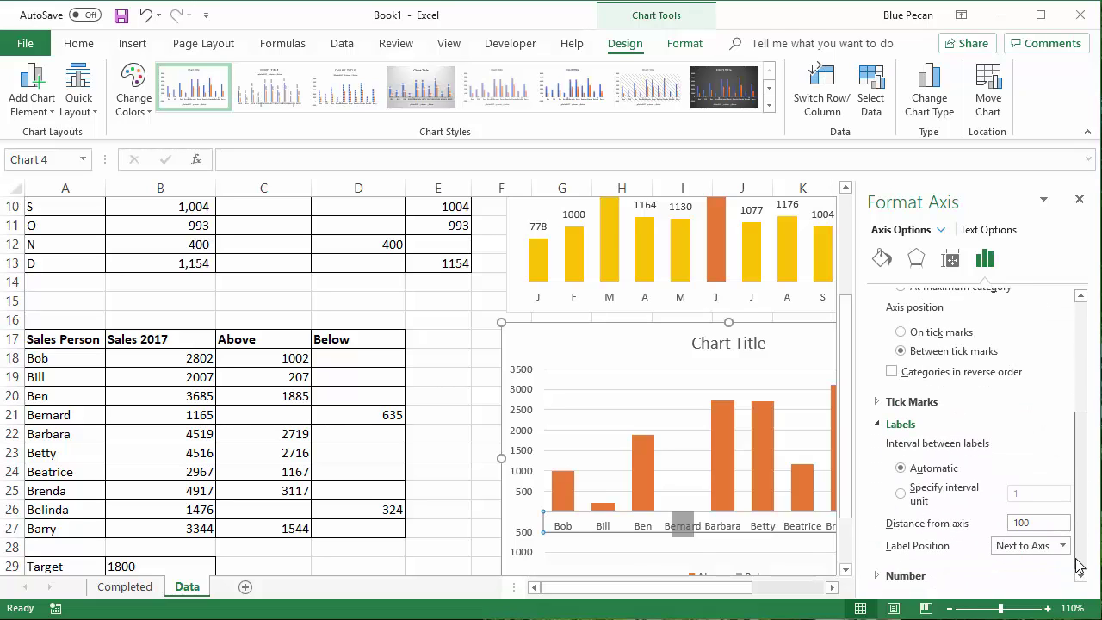
pyautogui.click(1063, 546)
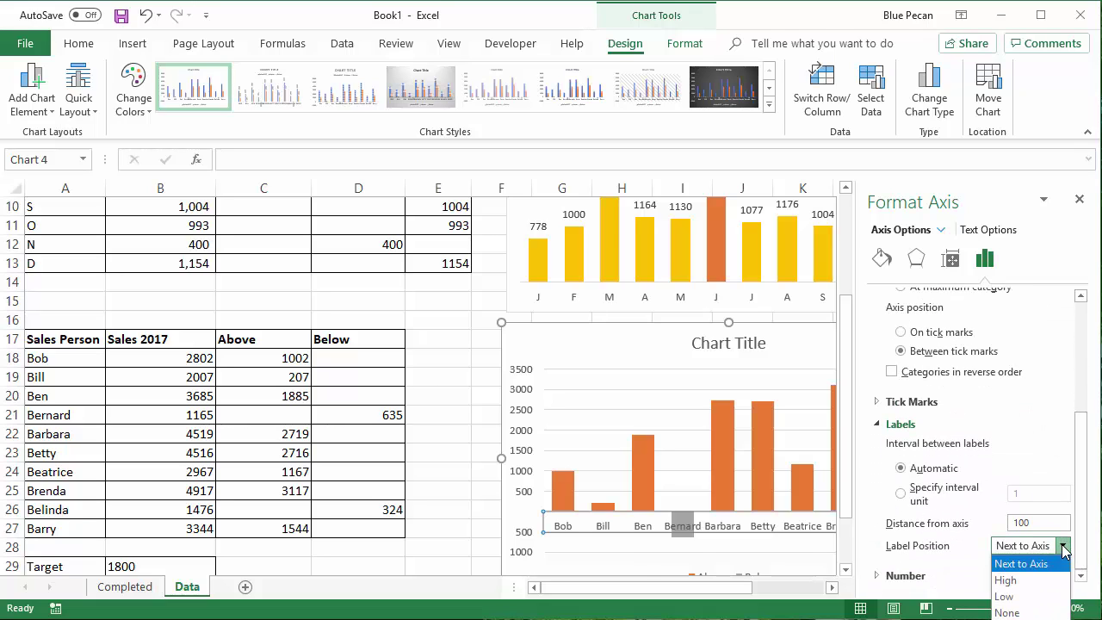
pyautogui.click(1023, 581)
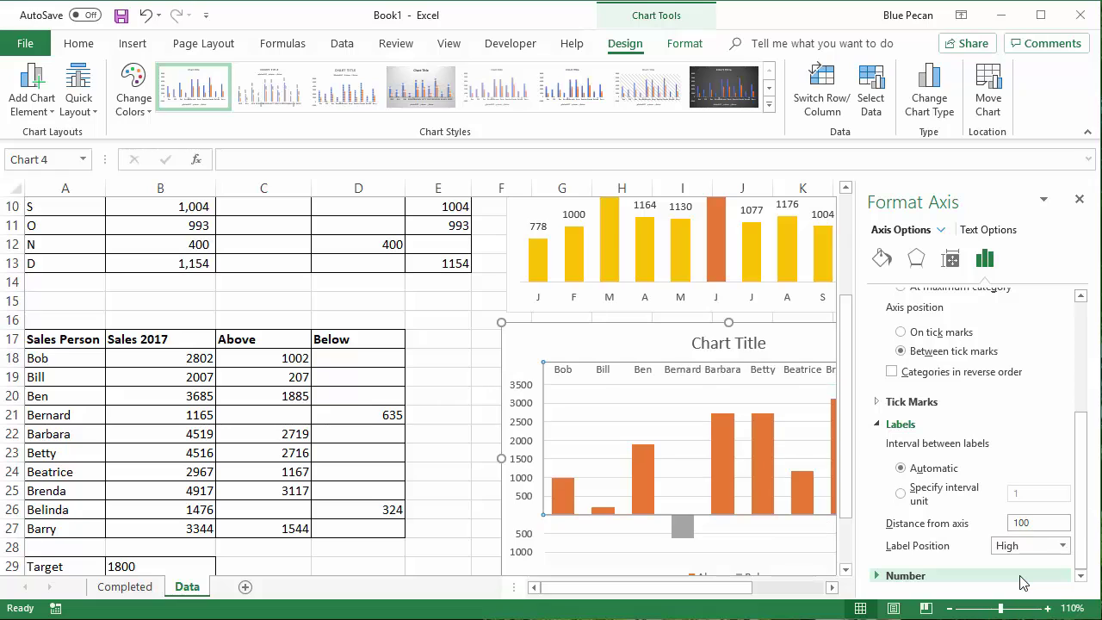
pyautogui.click(1079, 199)
# - Add data labels to both series of the sales person chart
pyautogui.click(760, 450)
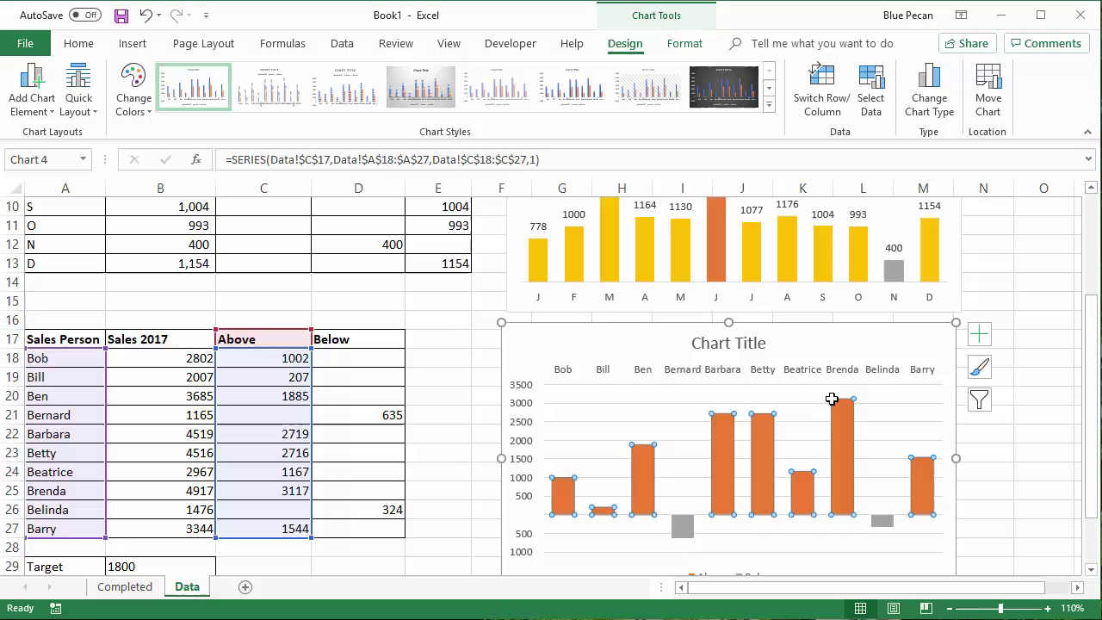
pyautogui.click(936, 323)
pyautogui.click(979, 333)
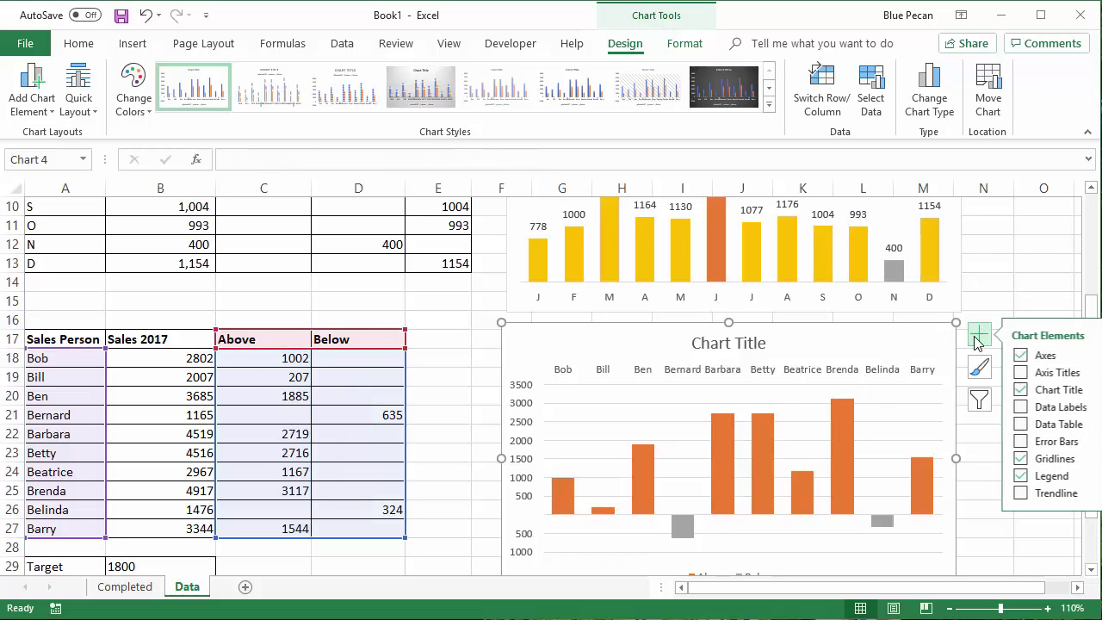
pyautogui.click(1022, 407)
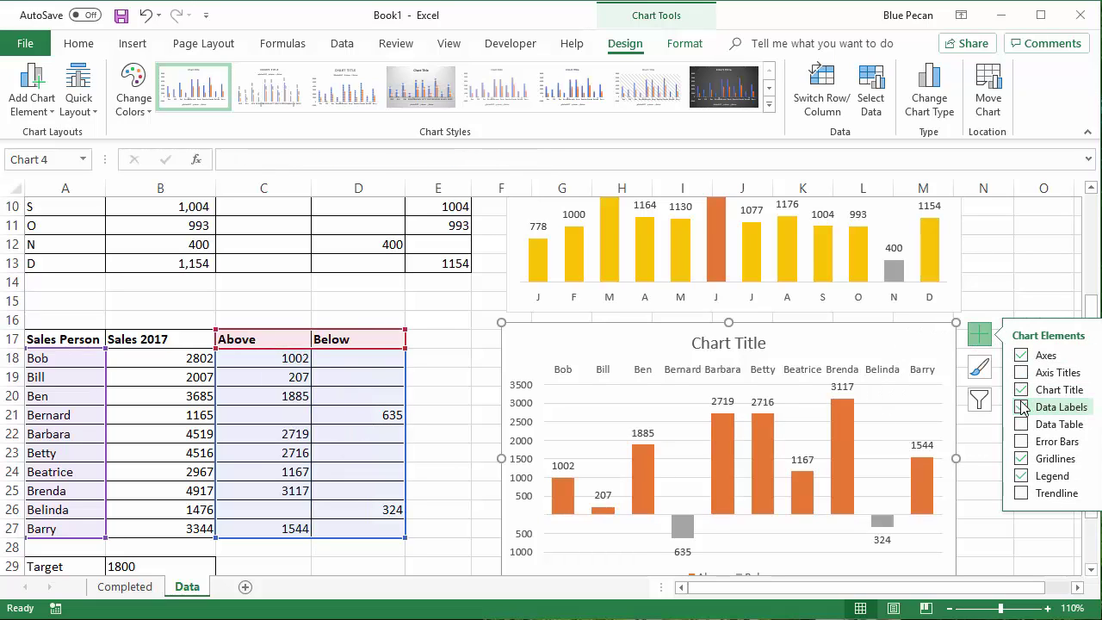
pyautogui.click(1018, 270)
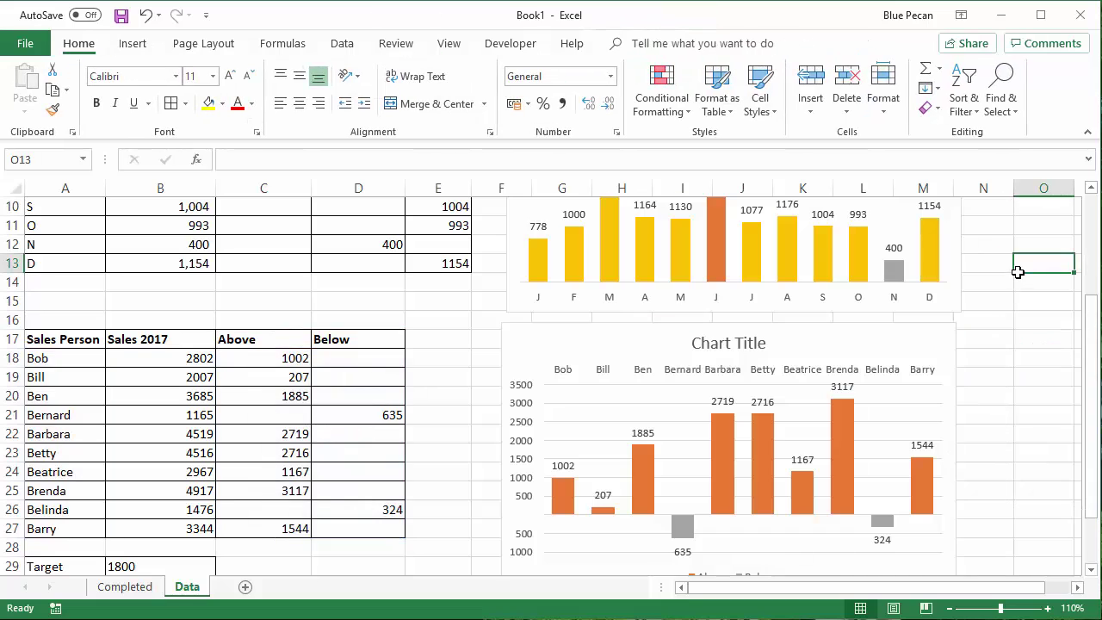
# - Set the sales target in cell B29 to 2500
pyautogui.click(143, 564)
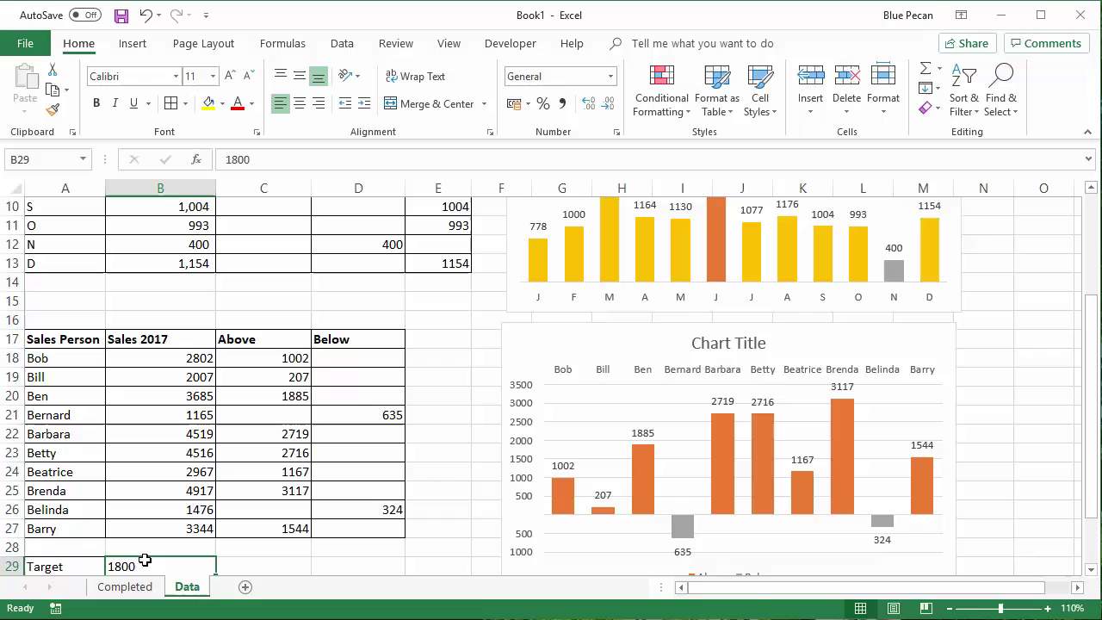
pyautogui.write('2500')
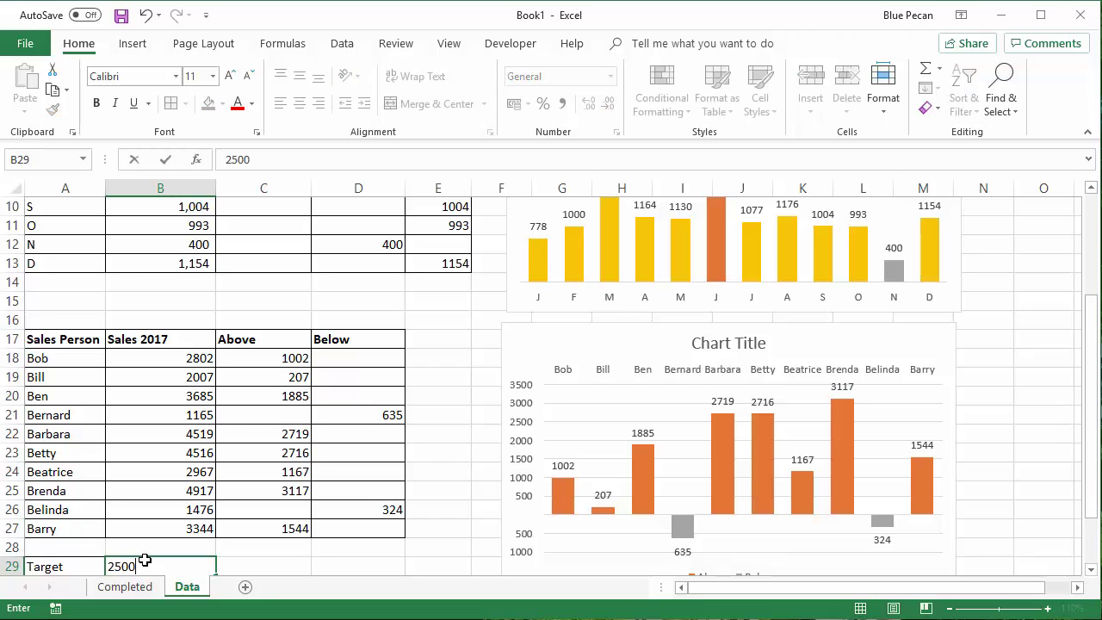
pyautogui.press('Return')
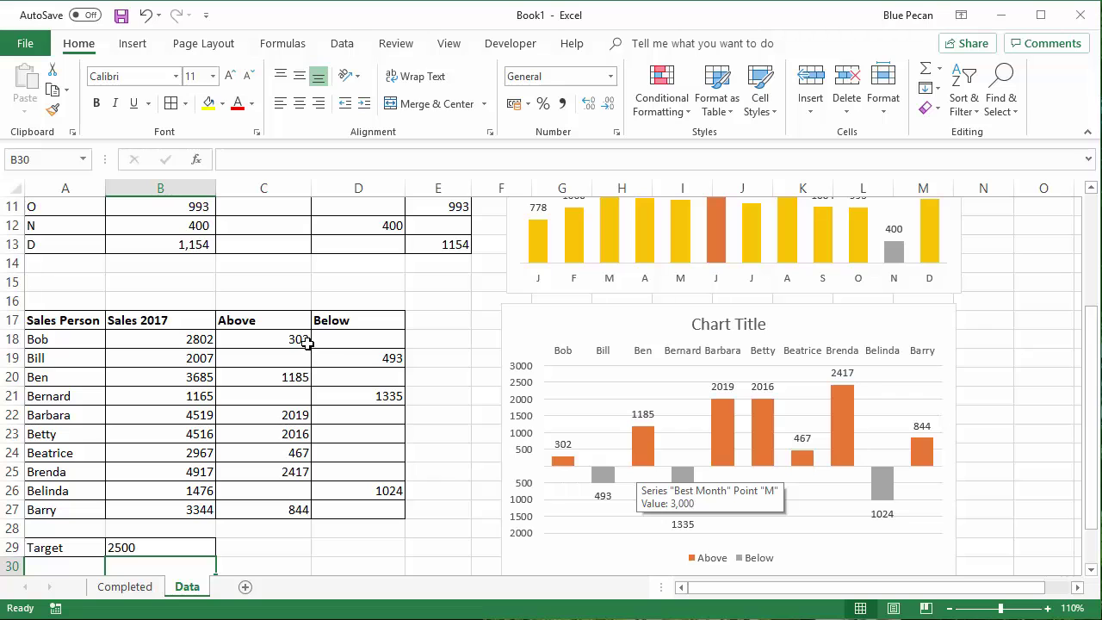
# - Apply the custom number format 0;-0;; to the Above and Below cells C18:D27
pyautogui.scroll(4, 438, 321)
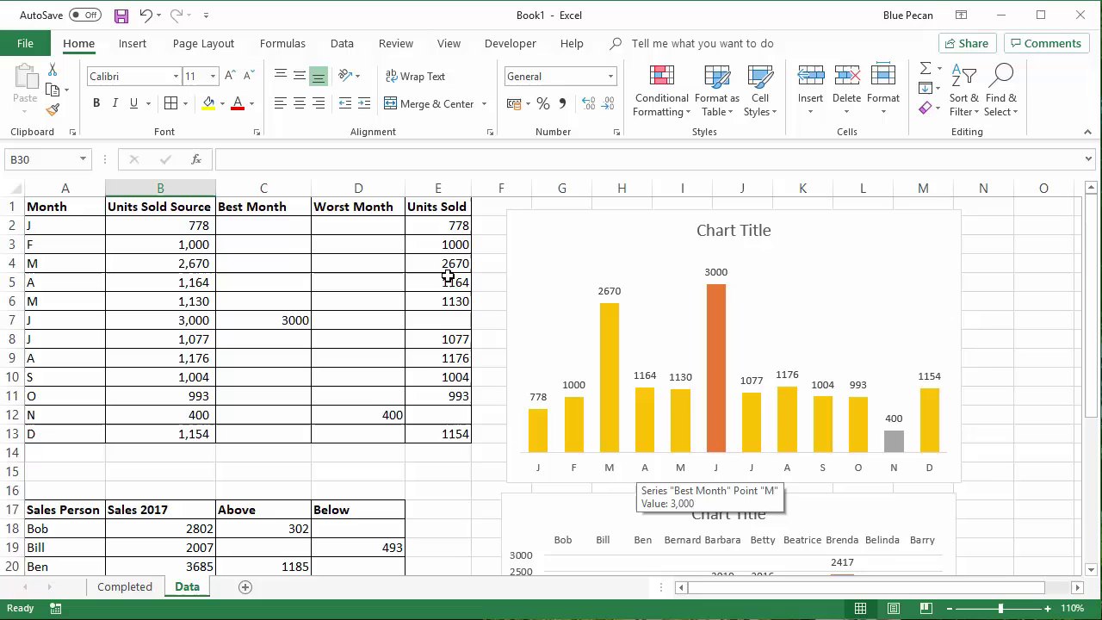
pyautogui.scroll(-4, 433, 347)
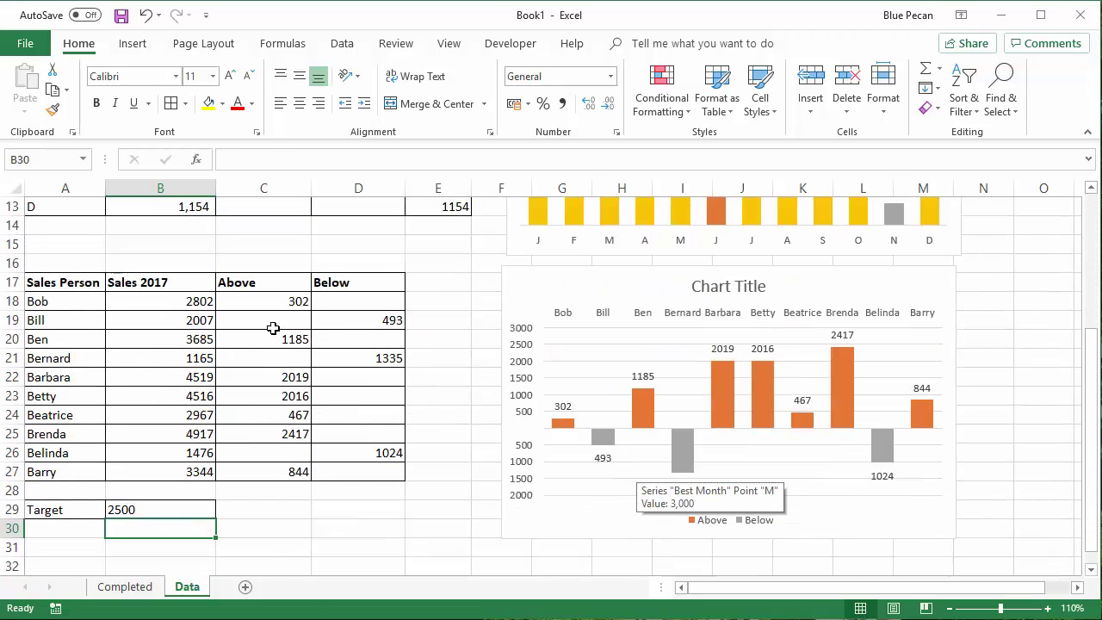
pyautogui.scroll(4, 362, 254)
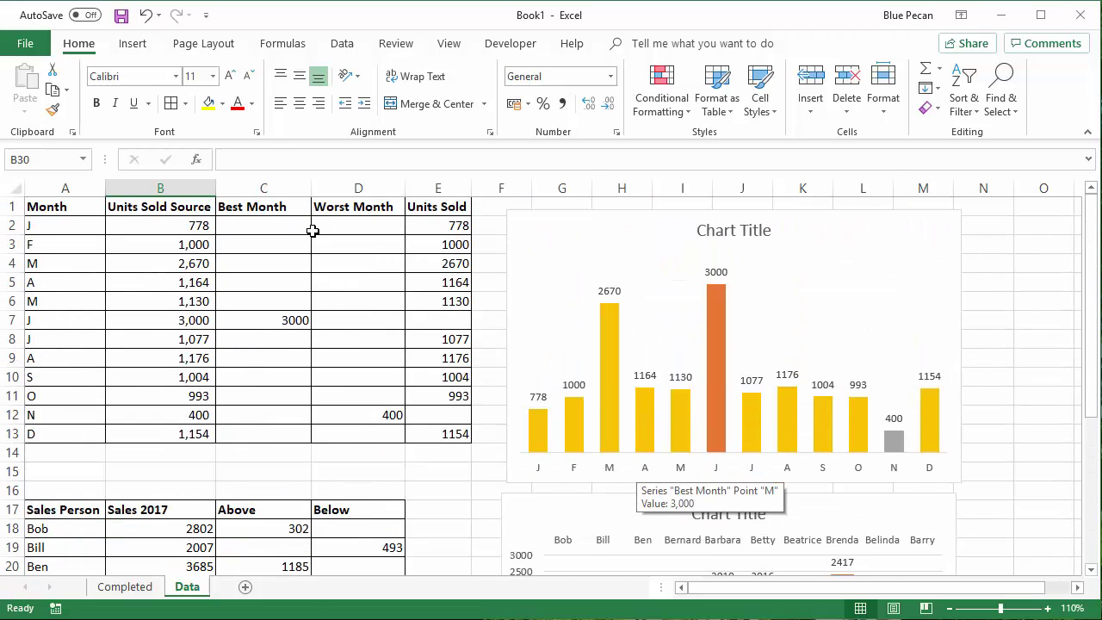
pyautogui.scroll(-4, 396, 387)
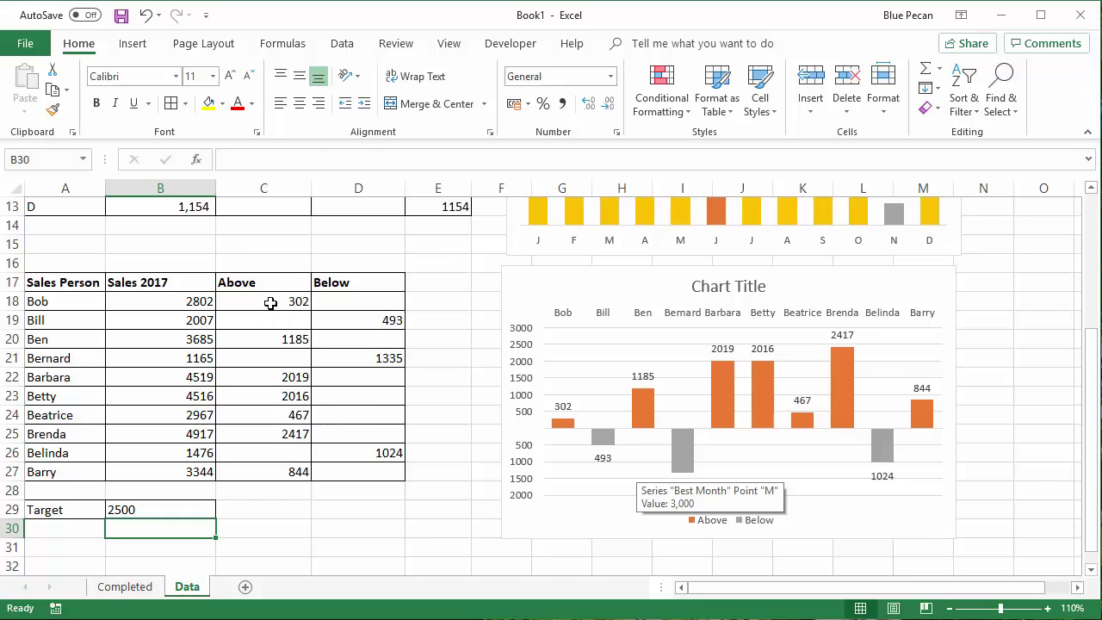
pyautogui.moveTo(270, 303); pyautogui.dragTo(378, 469)
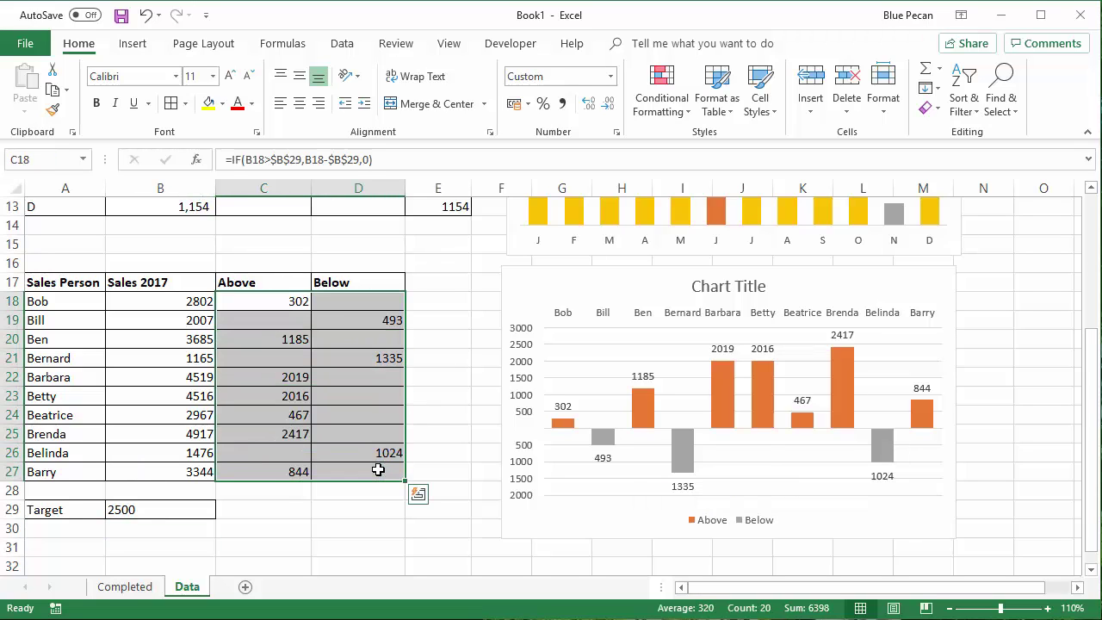
pyautogui.hotkey('ctrl', '1')
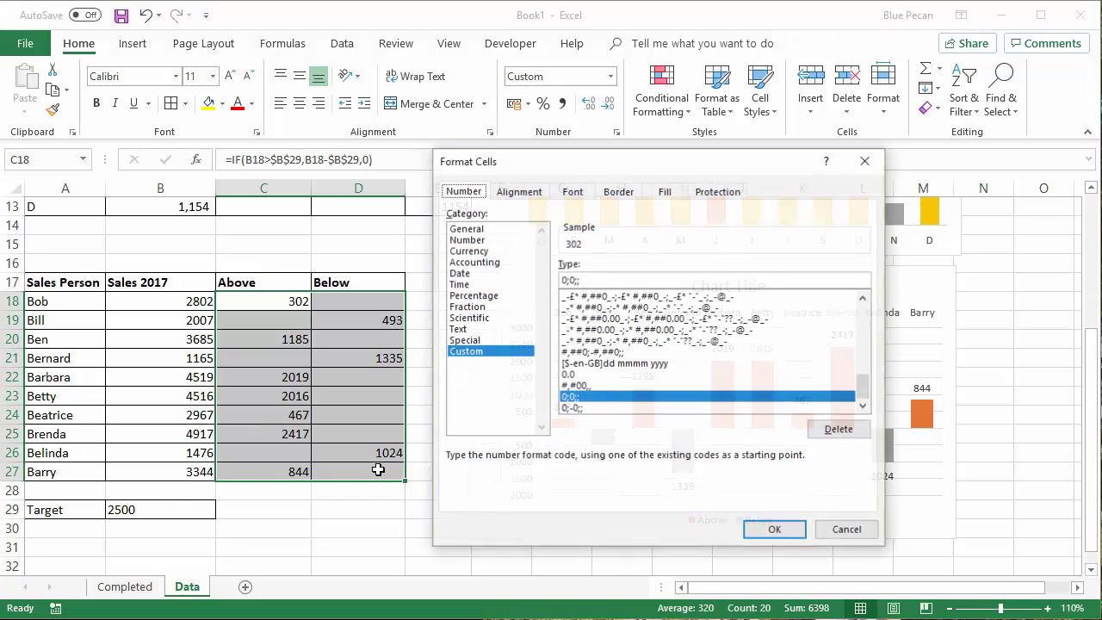
pyautogui.click(569, 281)
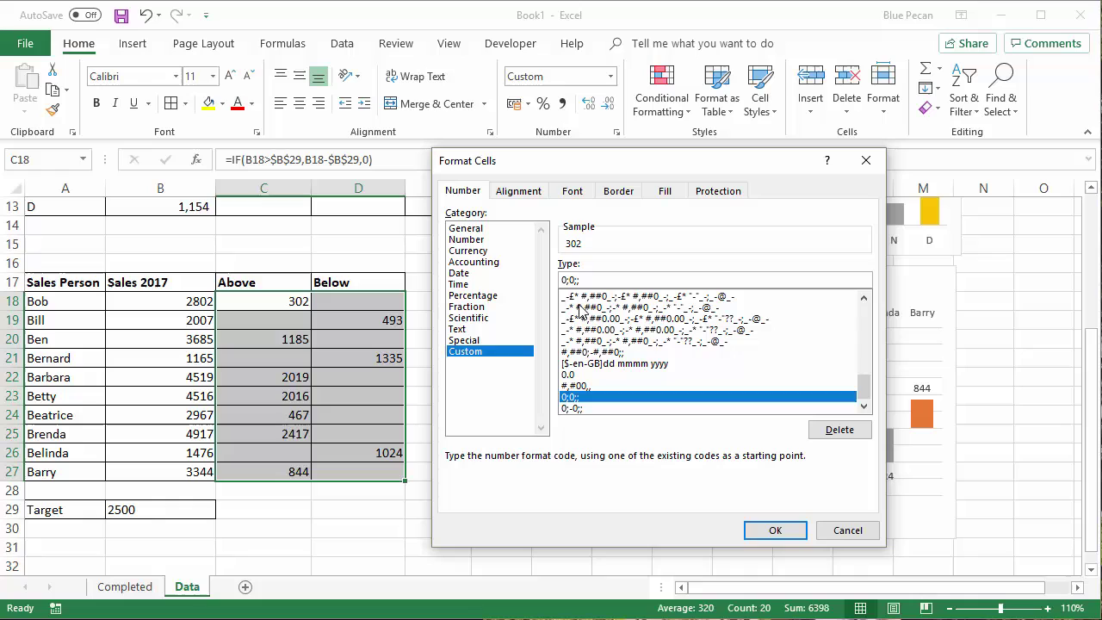
pyautogui.write('-')
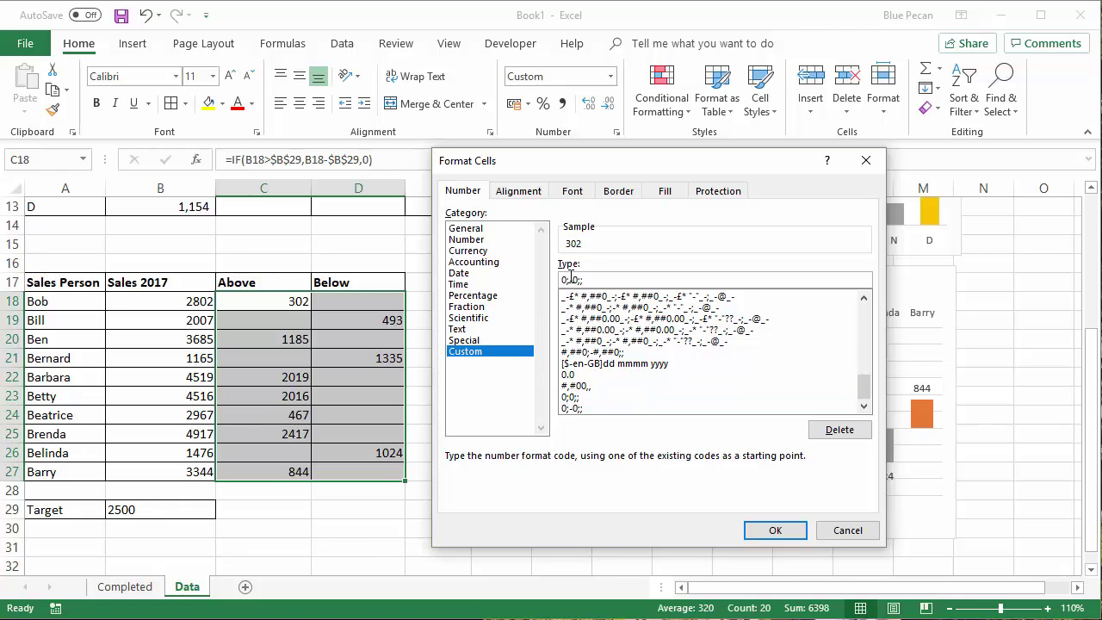
pyautogui.write('-')
pyautogui.click(774, 531)
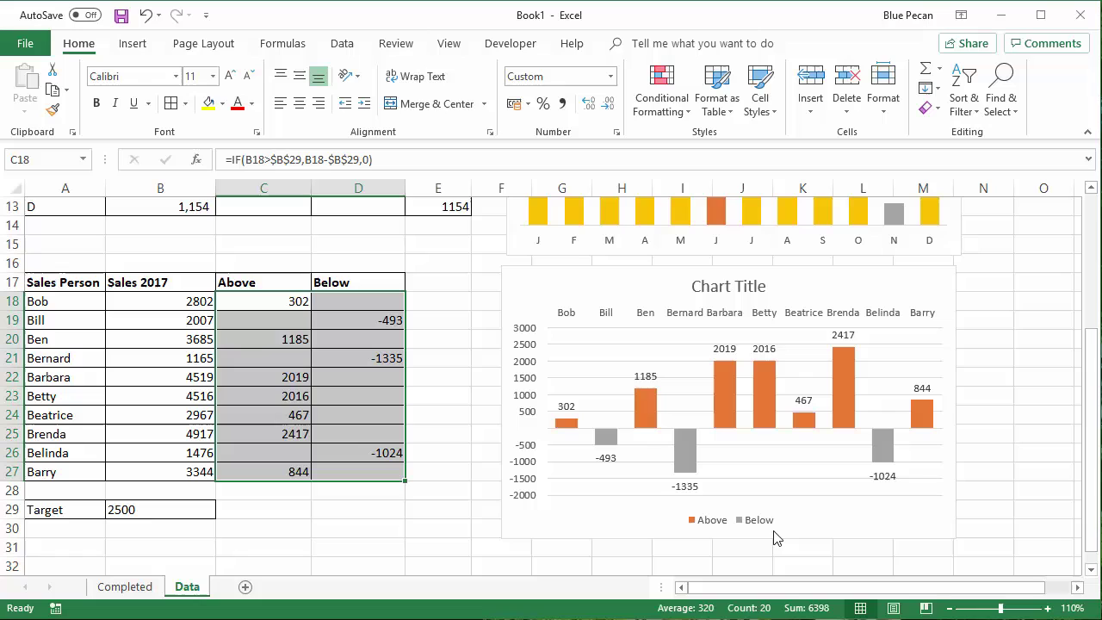
# - Delete the gridlines, vertical axis and legend from the sales person chart
pyautogui.click(743, 491)
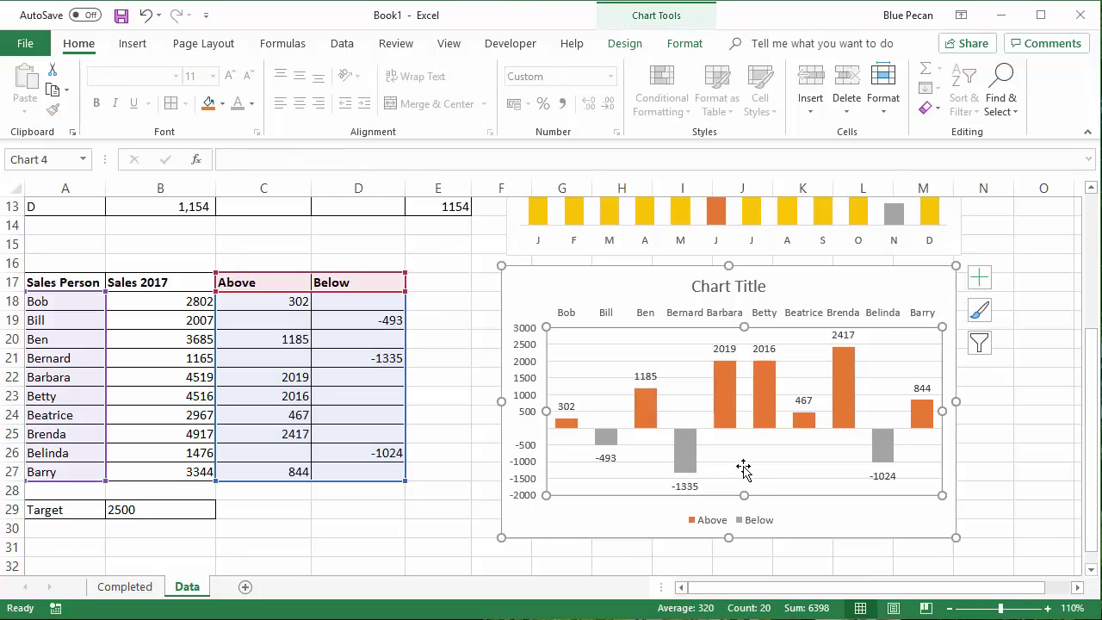
pyautogui.click(747, 465)
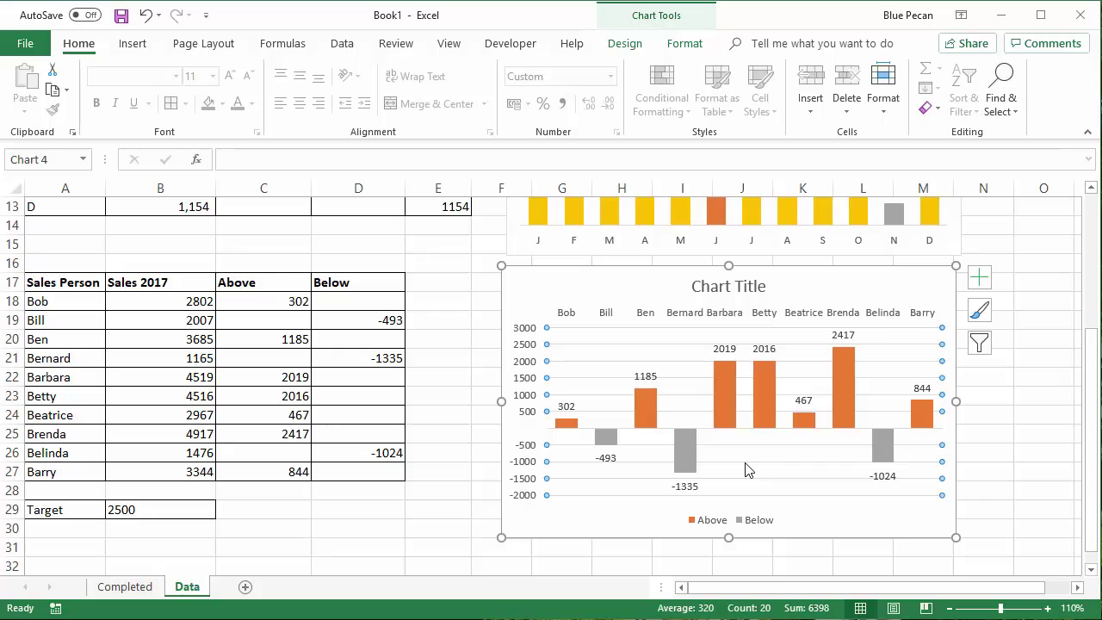
pyautogui.click(746, 469)
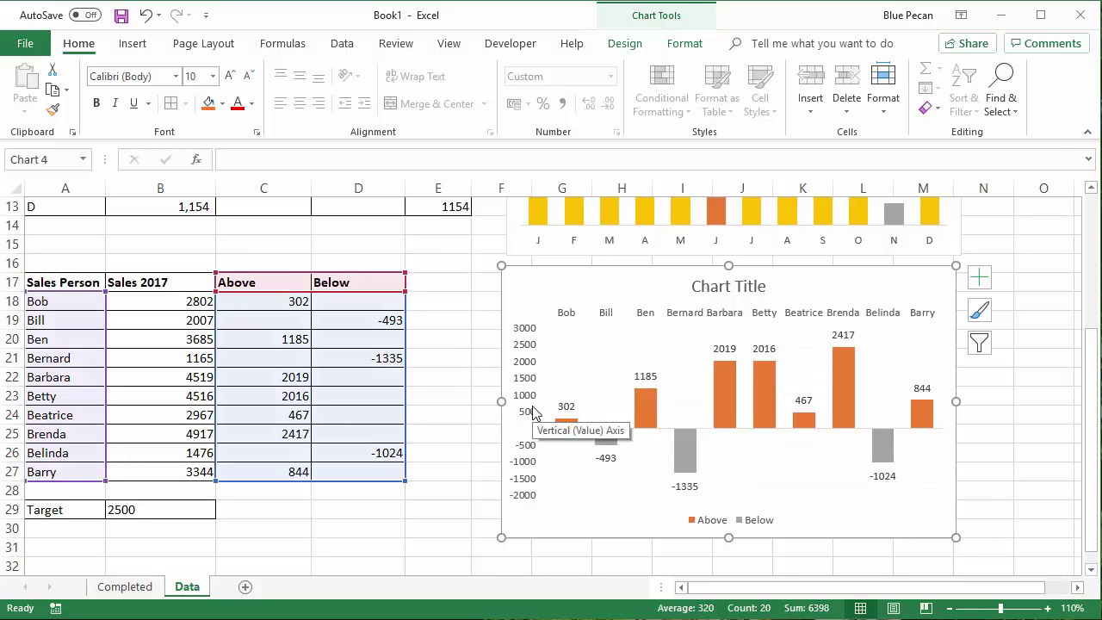
pyautogui.click(533, 413)
pyautogui.press('Delete')
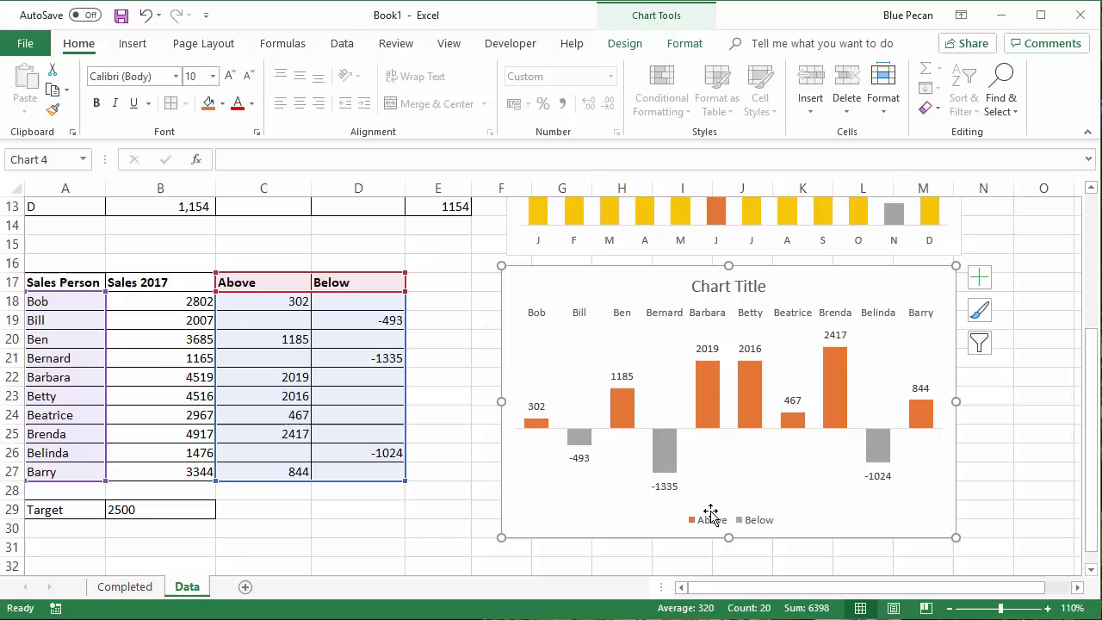
pyautogui.click(712, 525)
pyautogui.press('Delete')
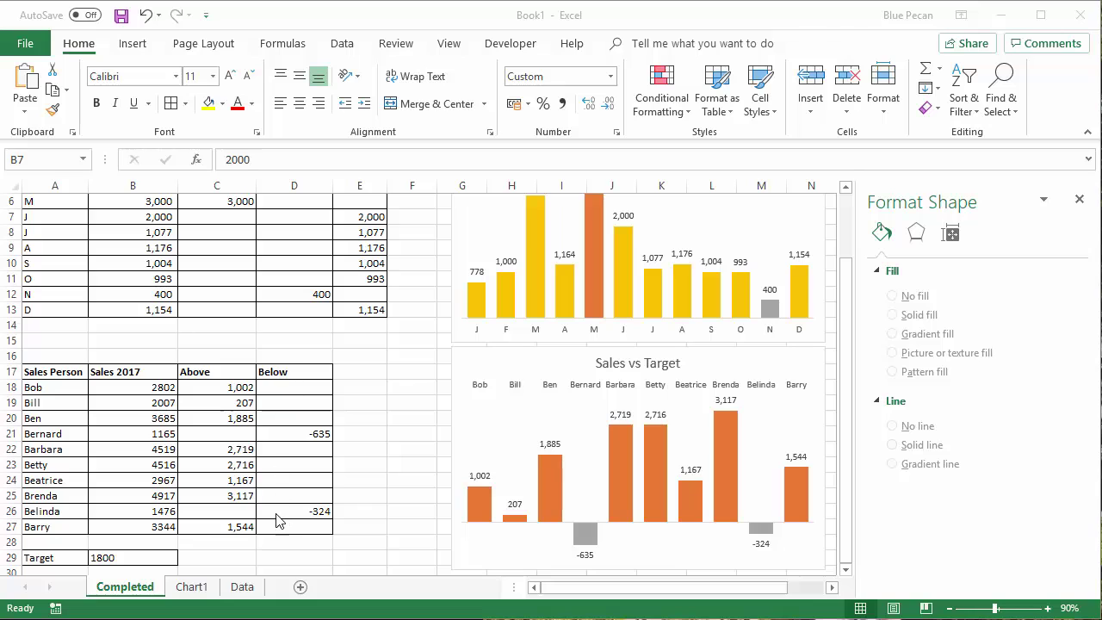
# - Open the fill settings of the Above series in the Completed sheet's Sales vs Target chart
pyautogui.moveTo(727, 428)
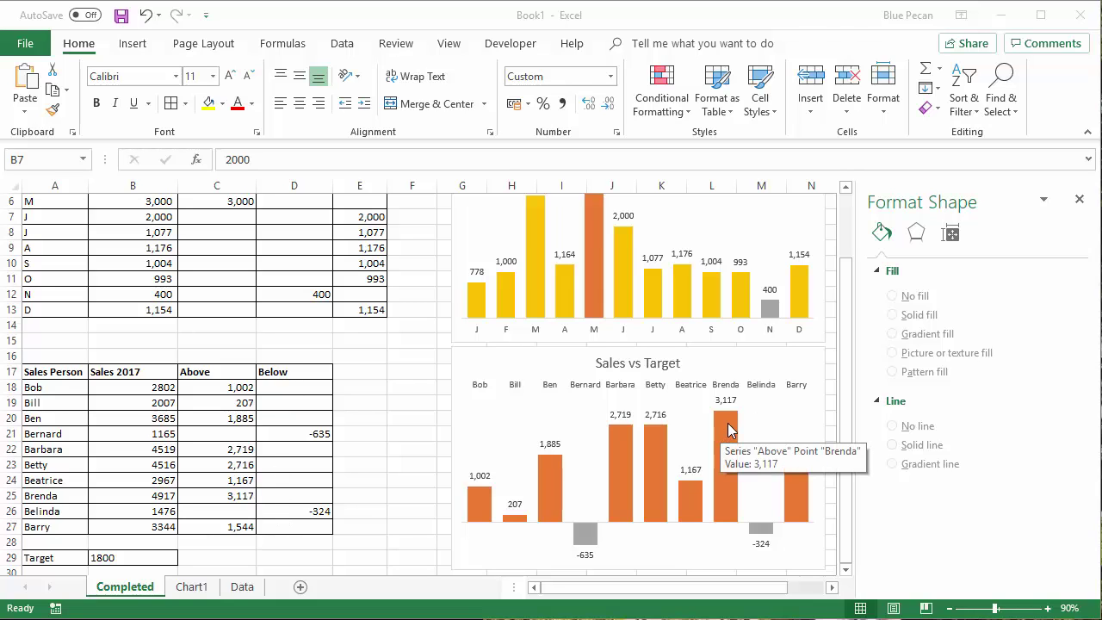
pyautogui.rightClick(727, 429)
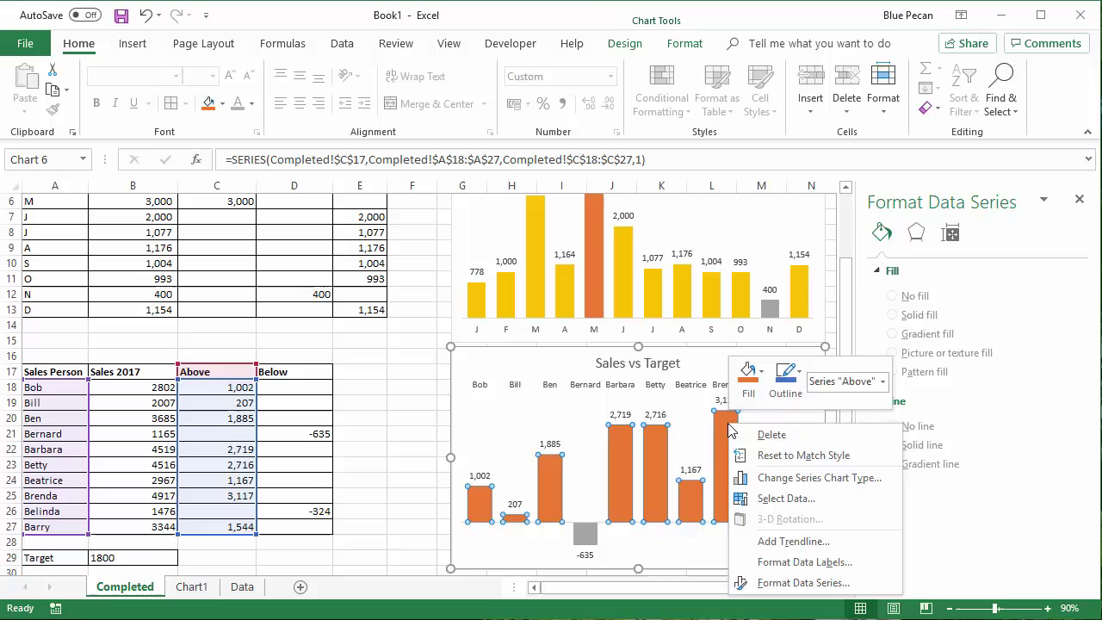
pyautogui.click(771, 582)
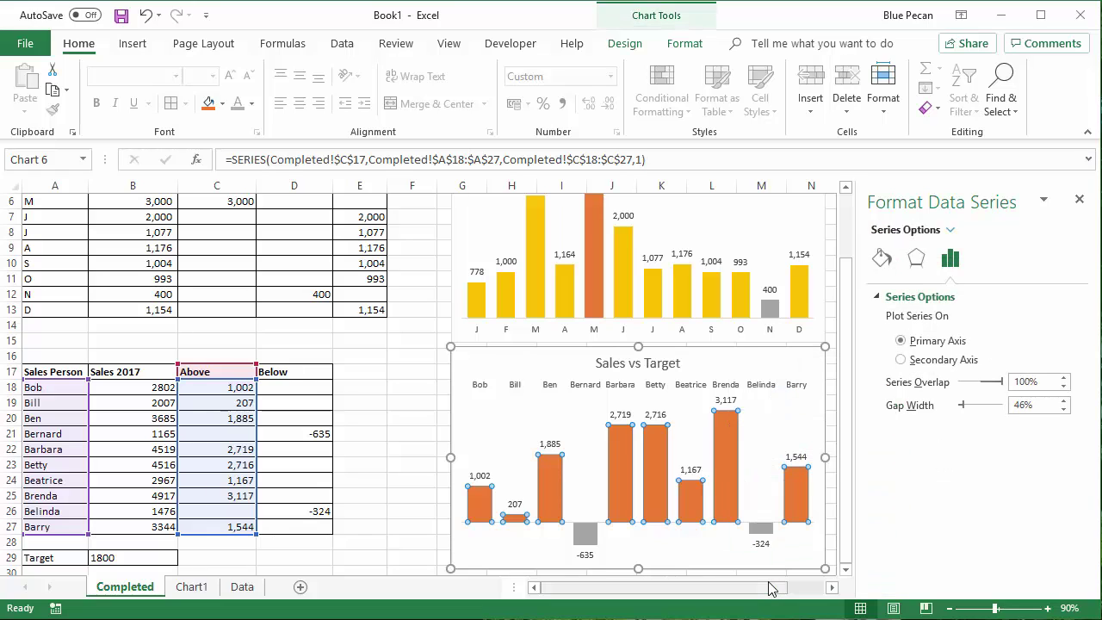
pyautogui.click(882, 261)
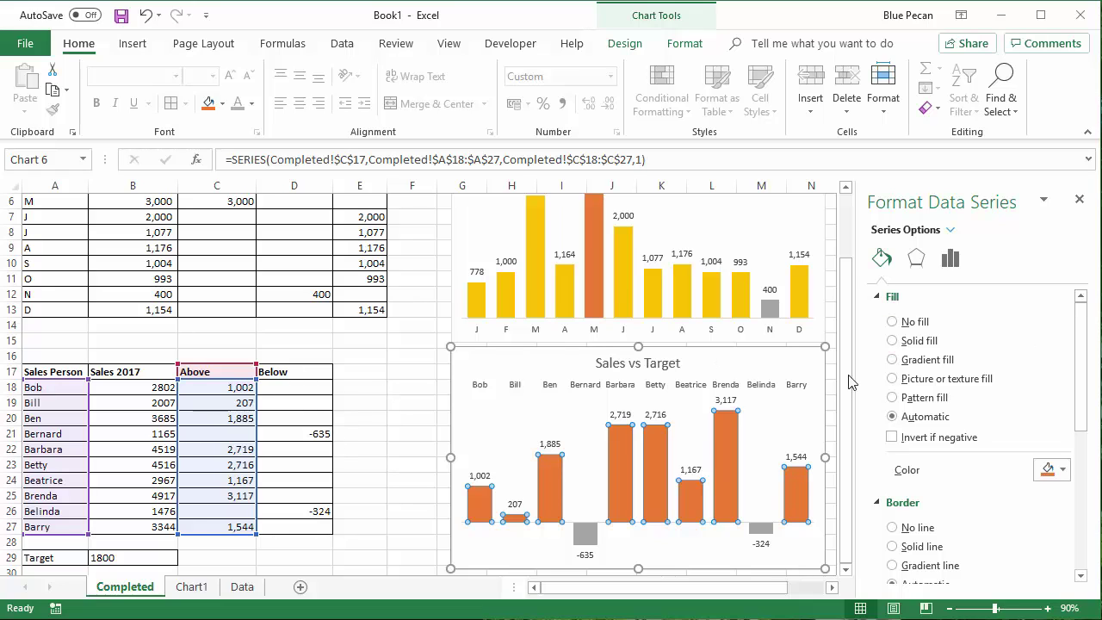
pyautogui.scroll(2, 775, 379)
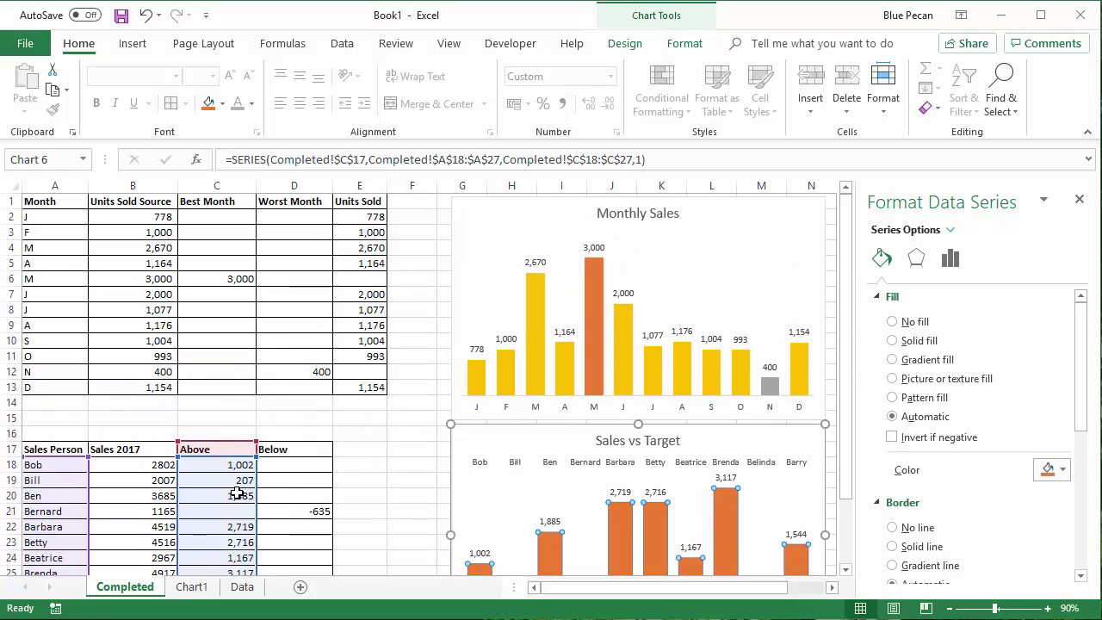